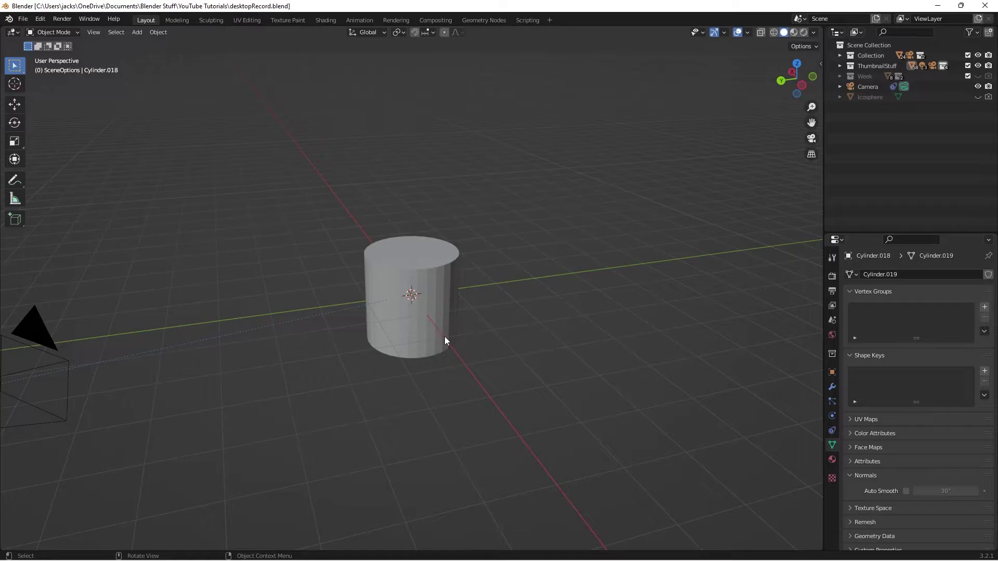
pyautogui.click(421, 311)
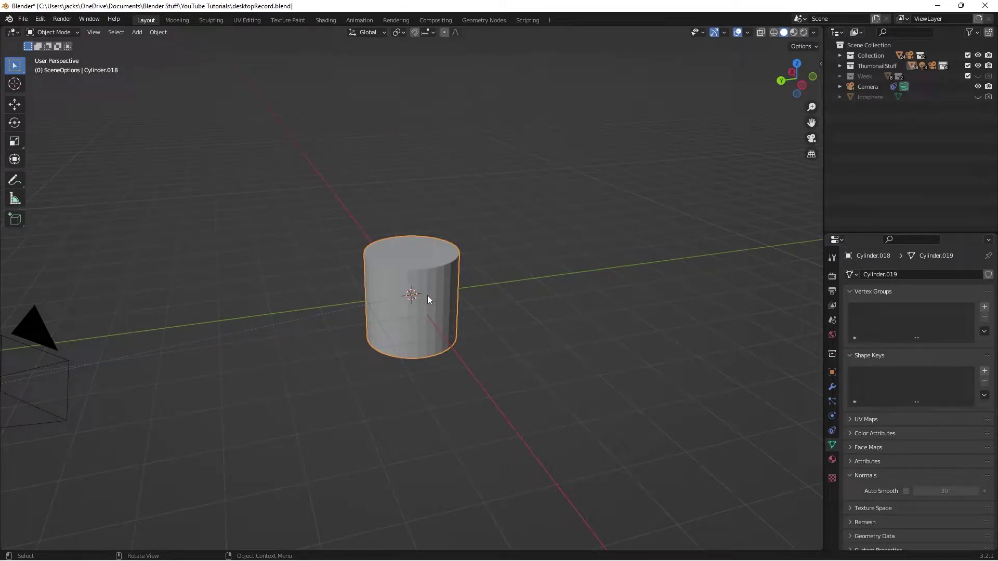
pyautogui.click(541, 371)
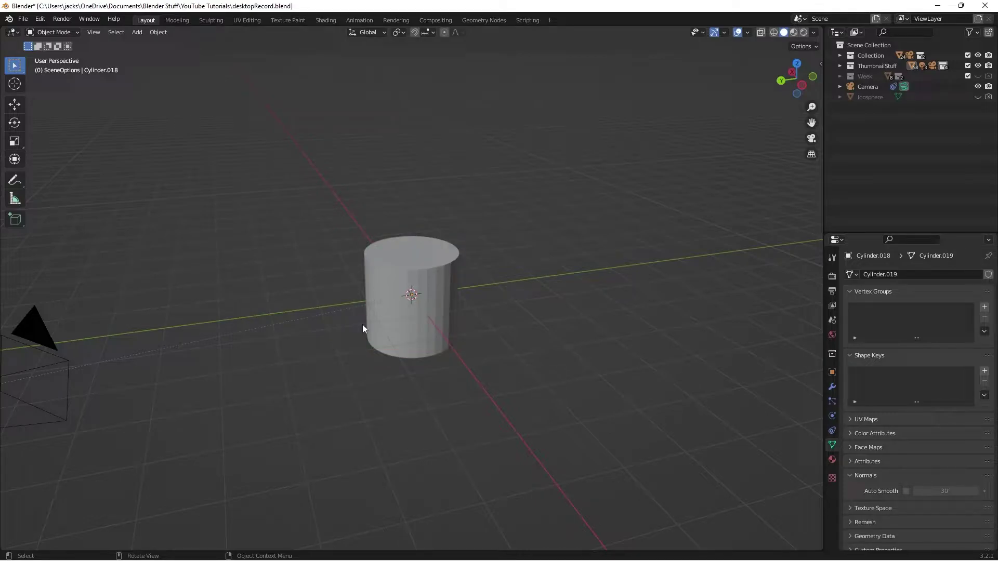
pyautogui.press('KP_0')
pyautogui.press('KP_0')
# Add a Subdivision Surface modifier to the cylinder, set it to Simple and enable Adaptive Subdivision
pyautogui.click(417, 283)
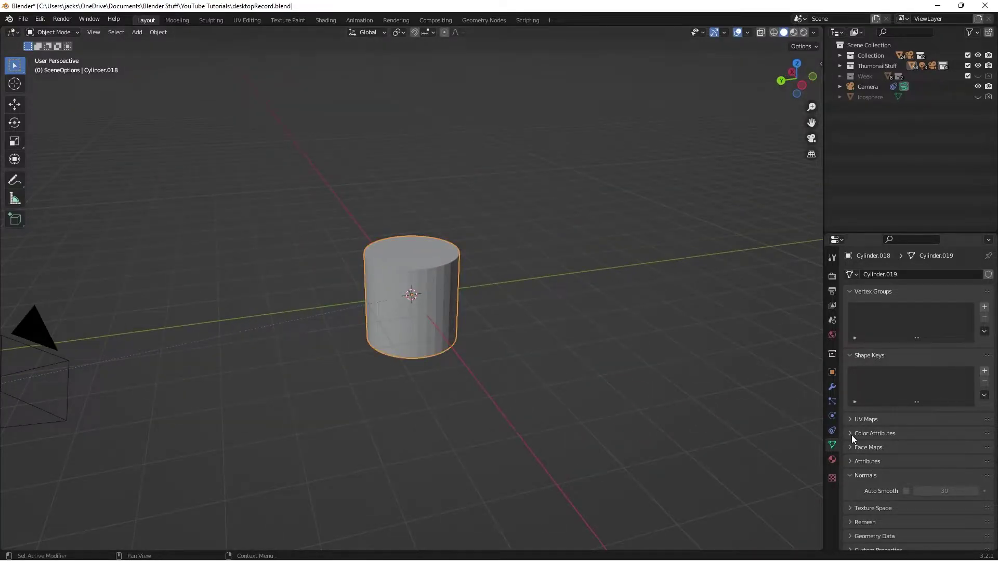
pyautogui.click(833, 387)
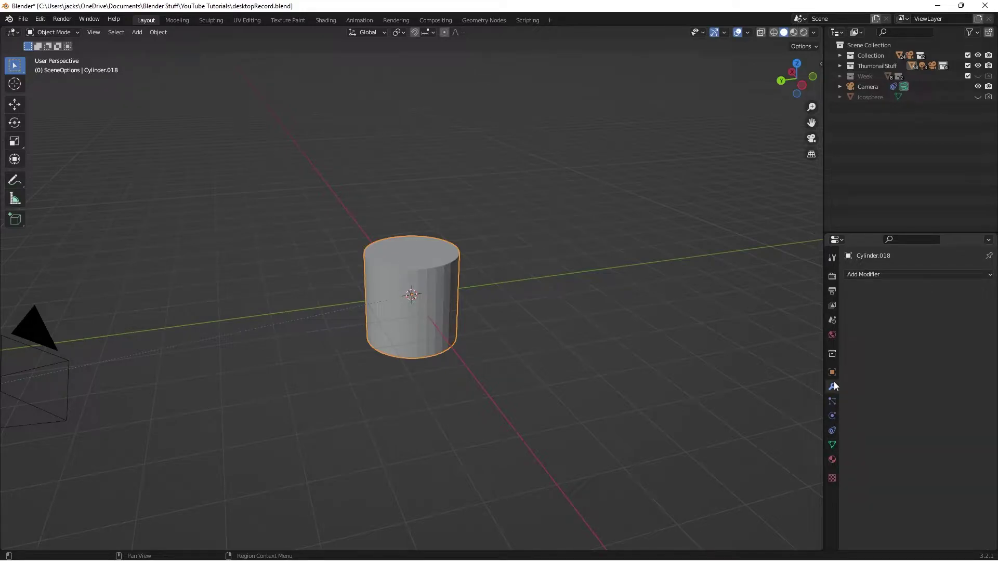
pyautogui.click(871, 275)
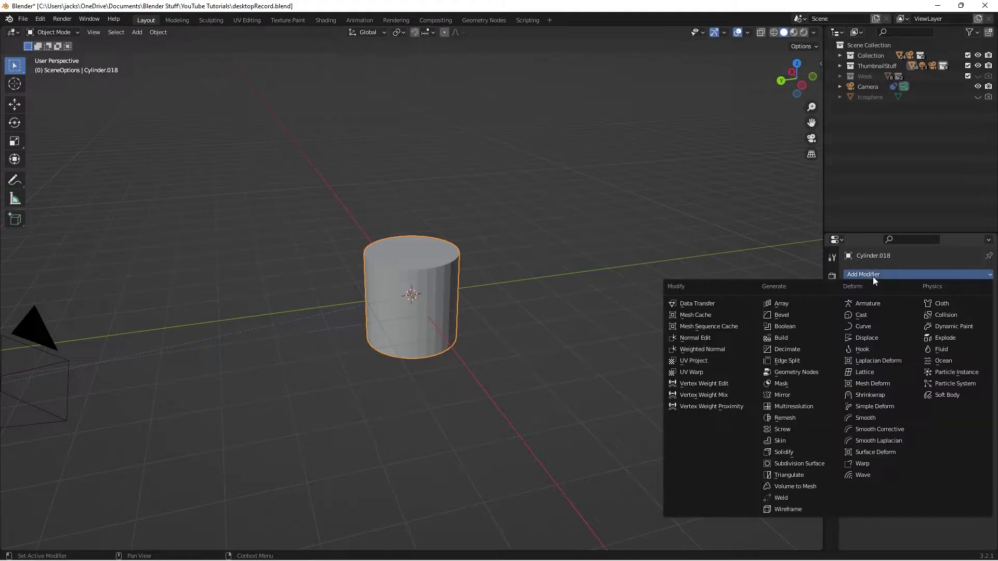
pyautogui.click(801, 464)
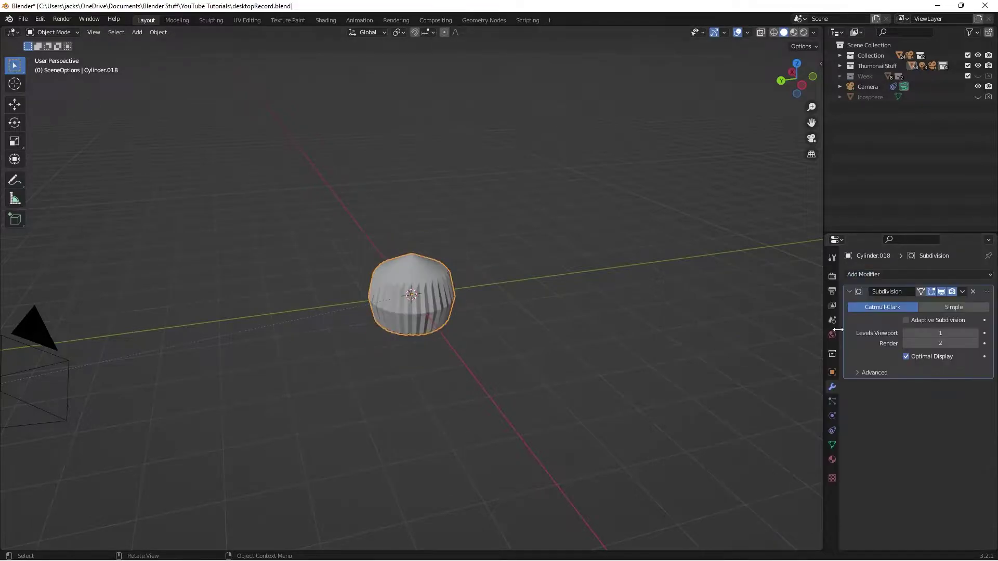
pyautogui.click(940, 308)
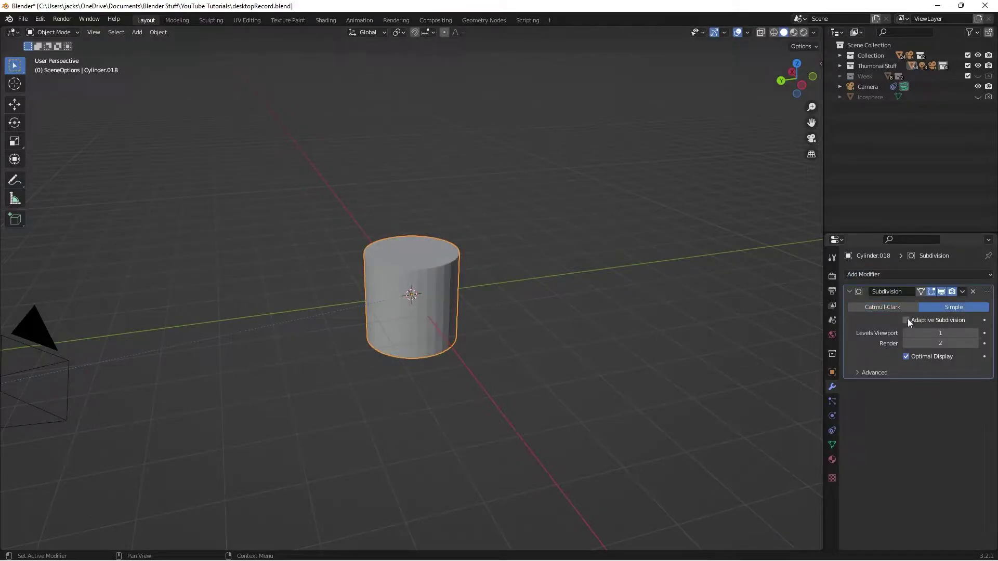
pyautogui.click(907, 319)
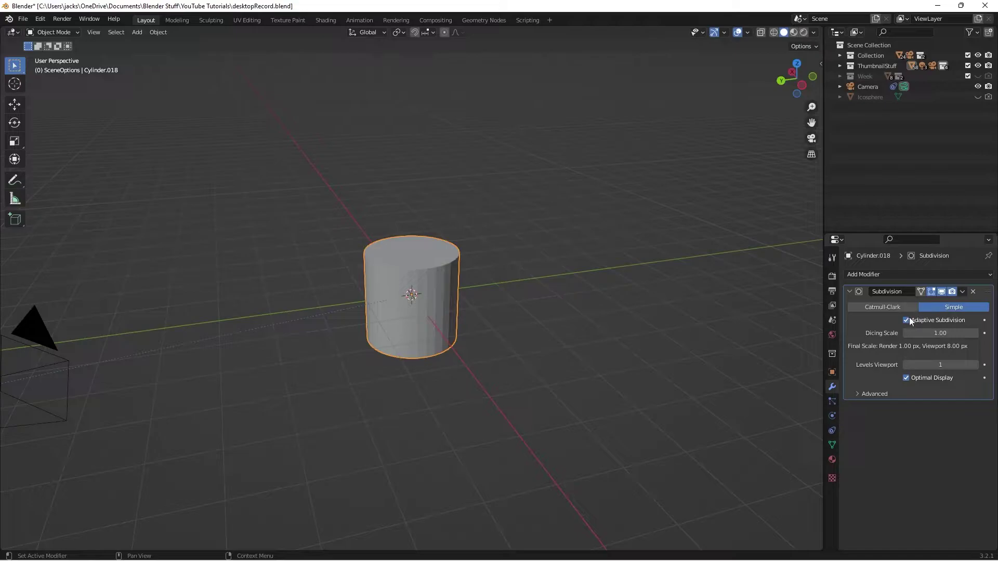
# Check the render engine and the feature set in the scene's render settings
pyautogui.click(831, 276)
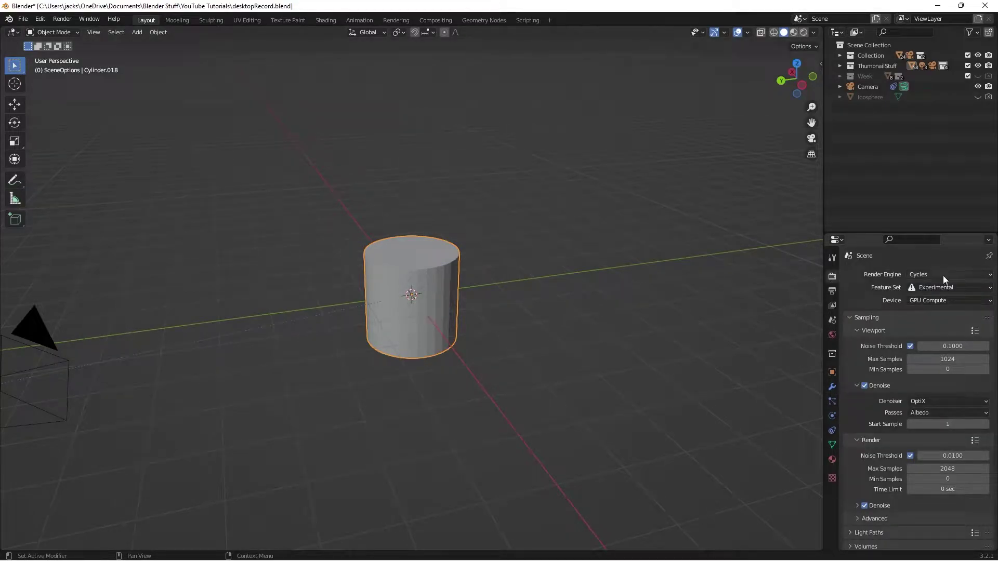
pyautogui.click(928, 289)
pyautogui.click(928, 290)
pyautogui.click(831, 387)
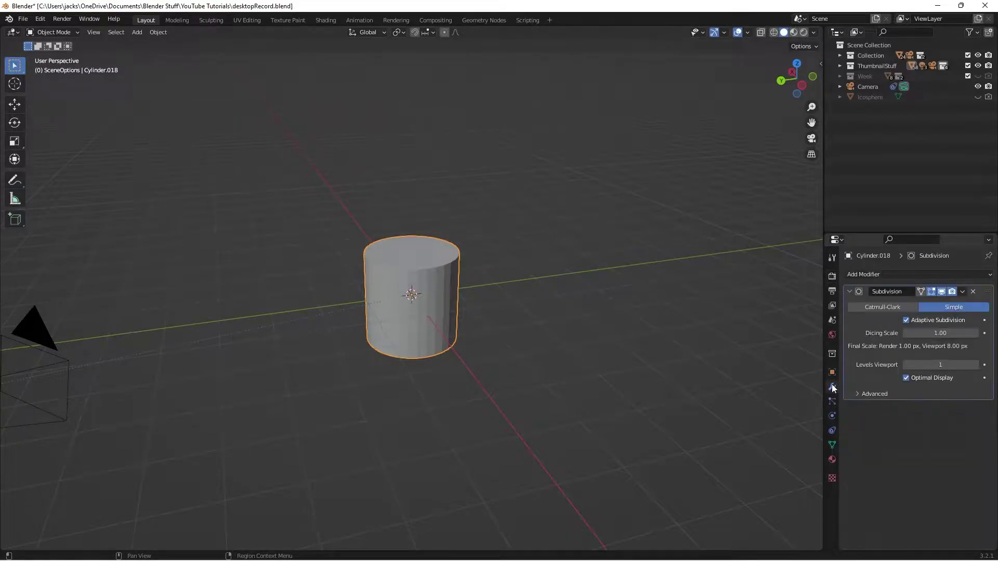
# Shade the cylinder smooth, deselect it and save the file
pyautogui.rightClick(423, 311)
pyautogui.click(416, 308)
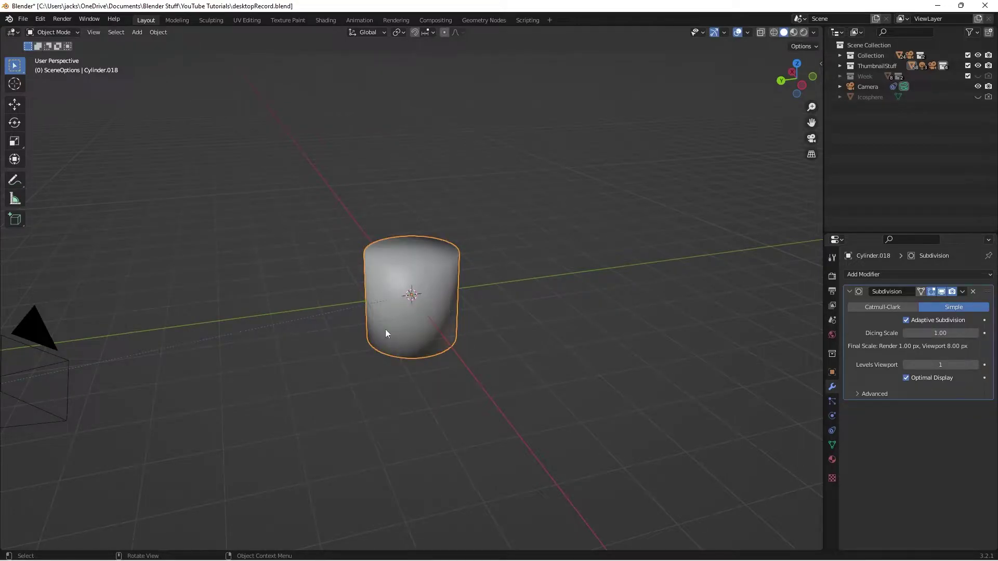
pyautogui.click(536, 339)
pyautogui.hotkey('ctrl', 's')
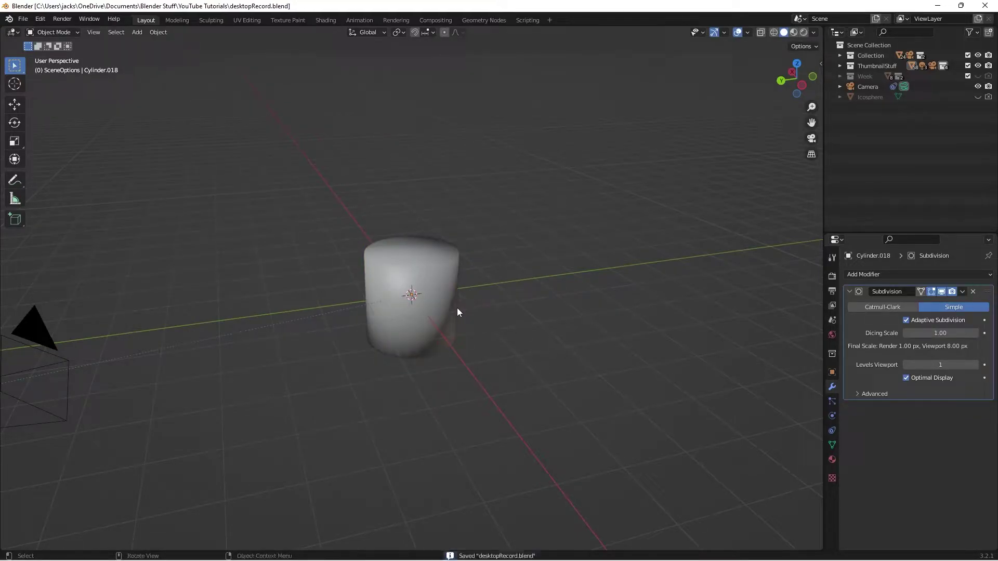
# Switch to the Shading workspace, show the viewport in Rendered shading and save the file
pyautogui.click(327, 20)
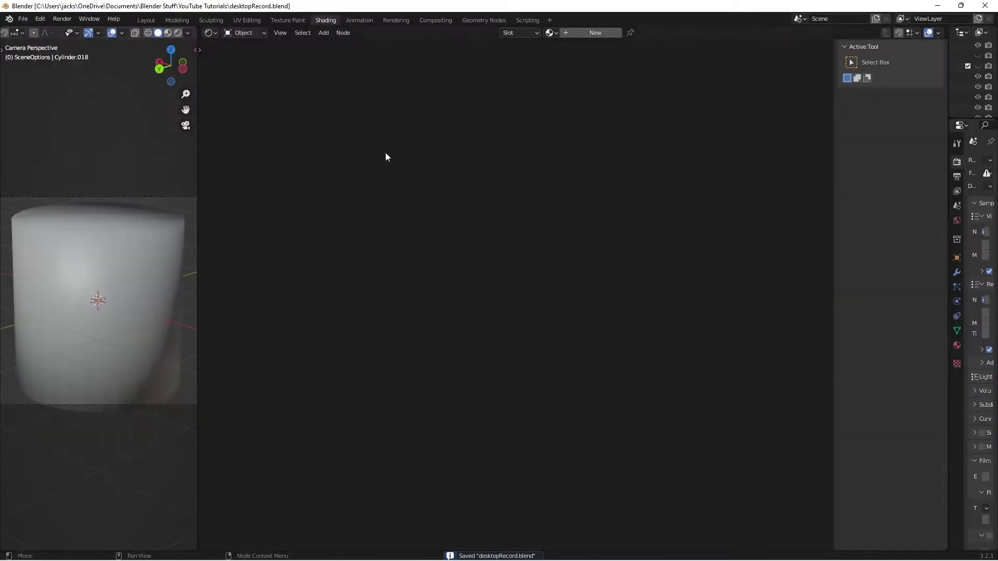
pyautogui.click(180, 33)
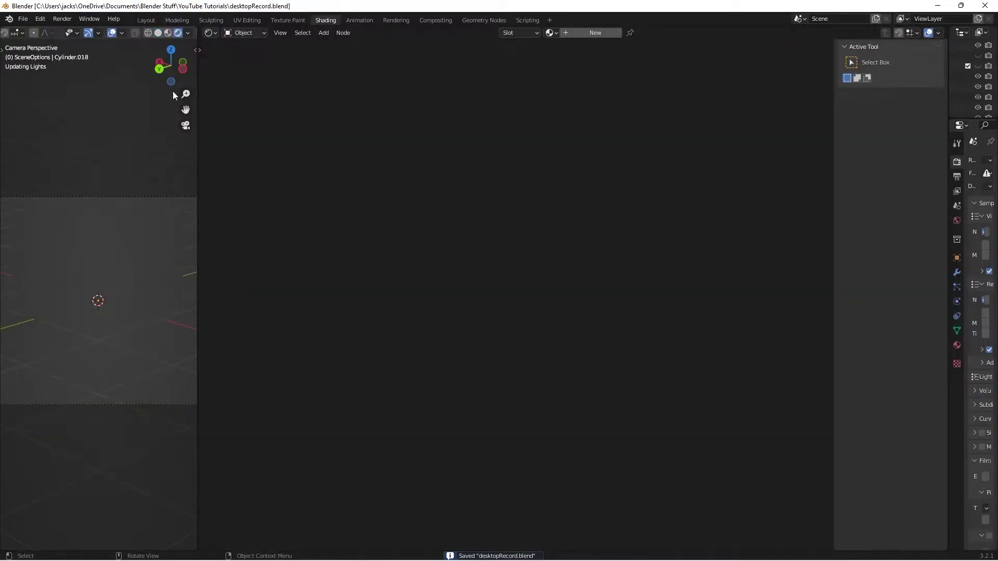
pyautogui.click(115, 269)
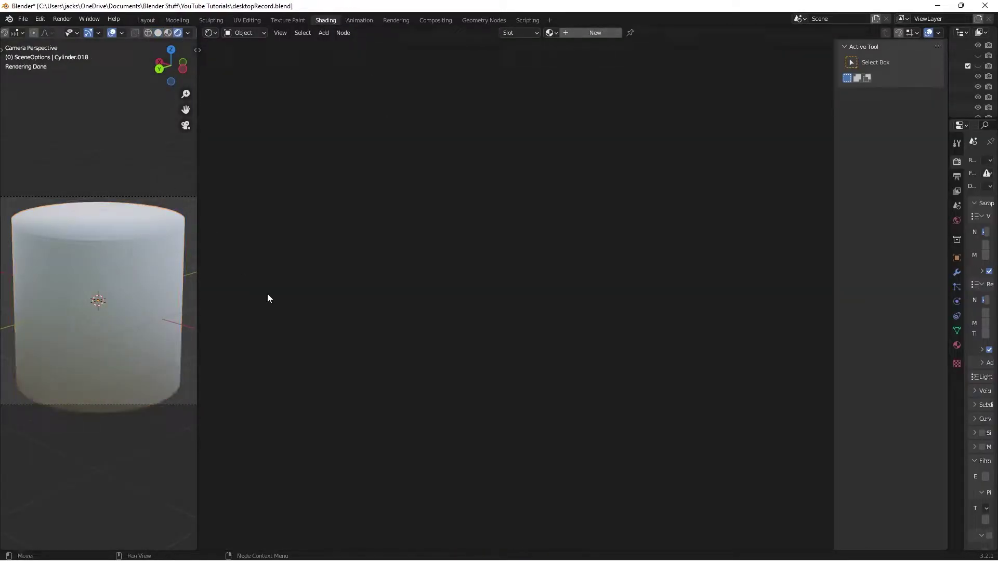
pyautogui.hotkey('ctrl', 's')
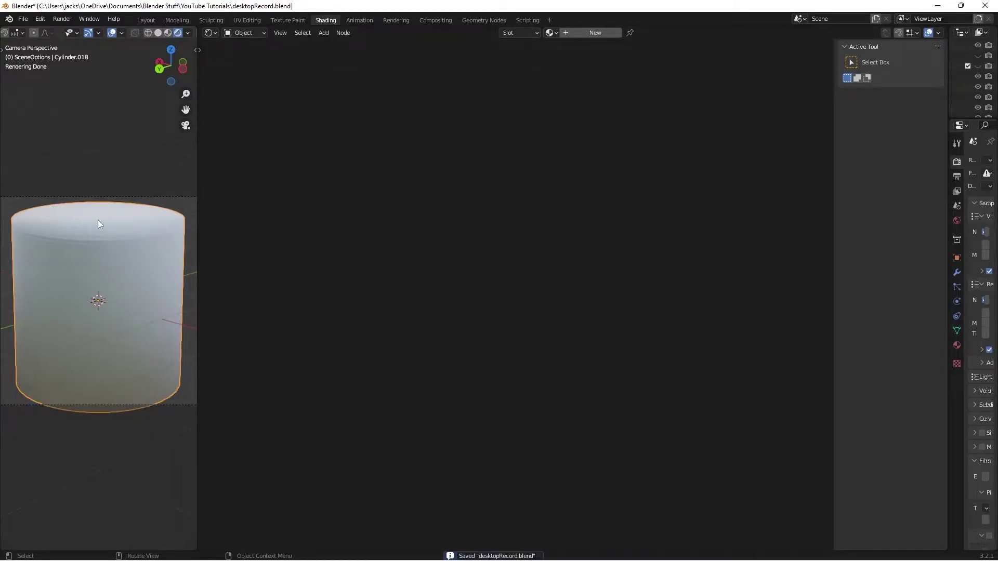
pyautogui.click(114, 171)
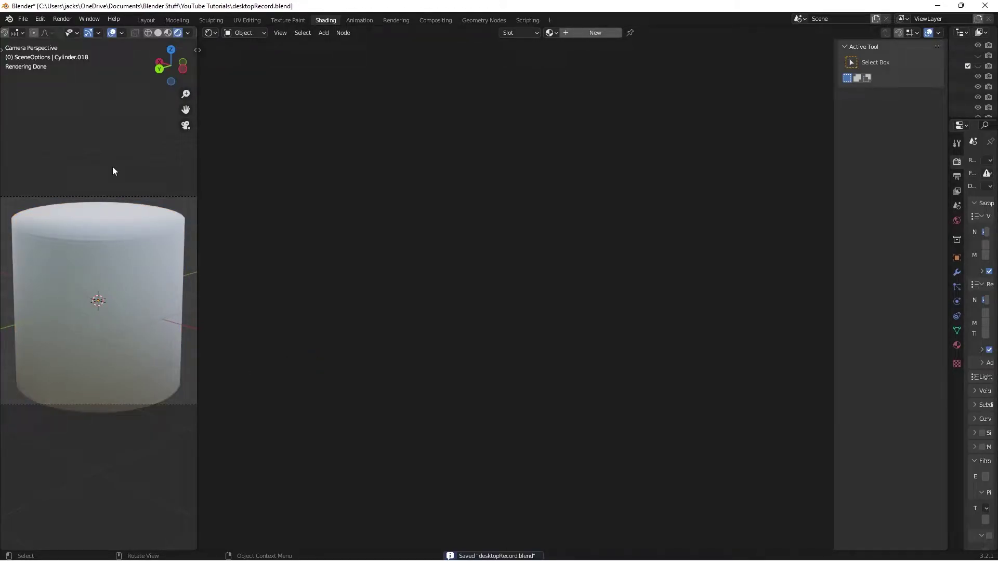
# Create a new material for the cylinder and view the viewport's HDRI lighting options
pyautogui.click(585, 33)
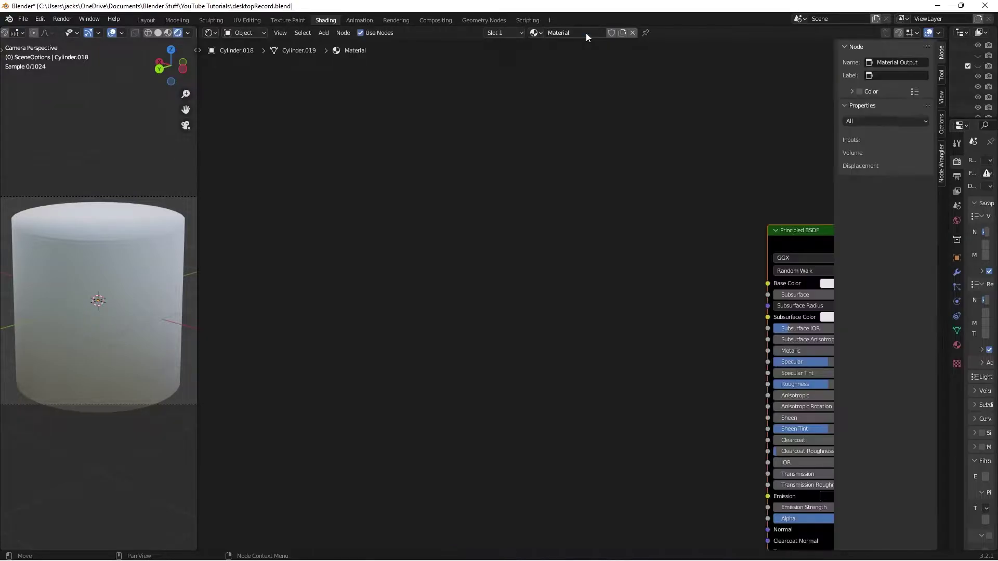
pyautogui.click(188, 33)
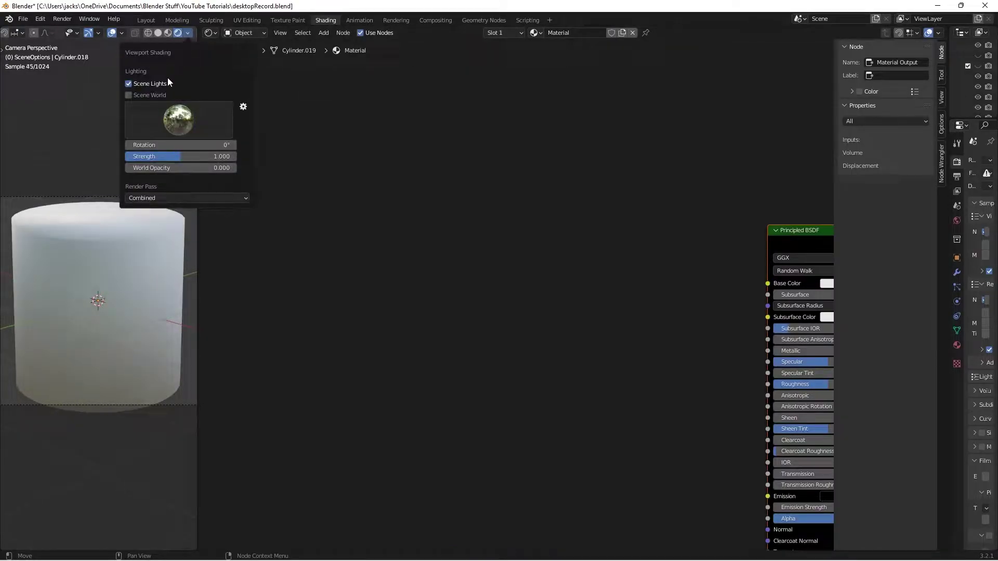
pyautogui.click(172, 111)
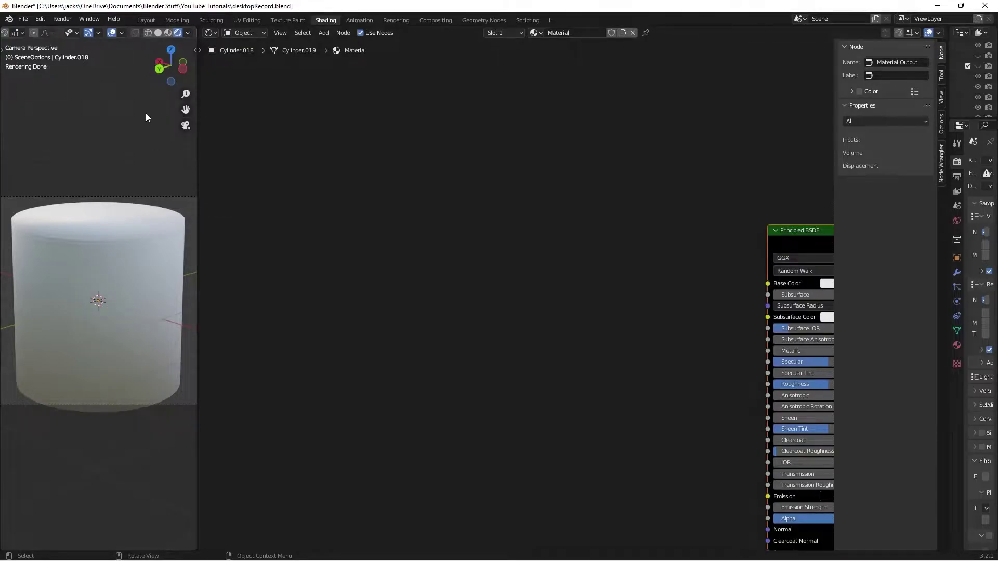
# Add a Voronoi Texture node to the material and place it in open space well before the Principled BSDF
pyautogui.scroll(-2, 624, 291)
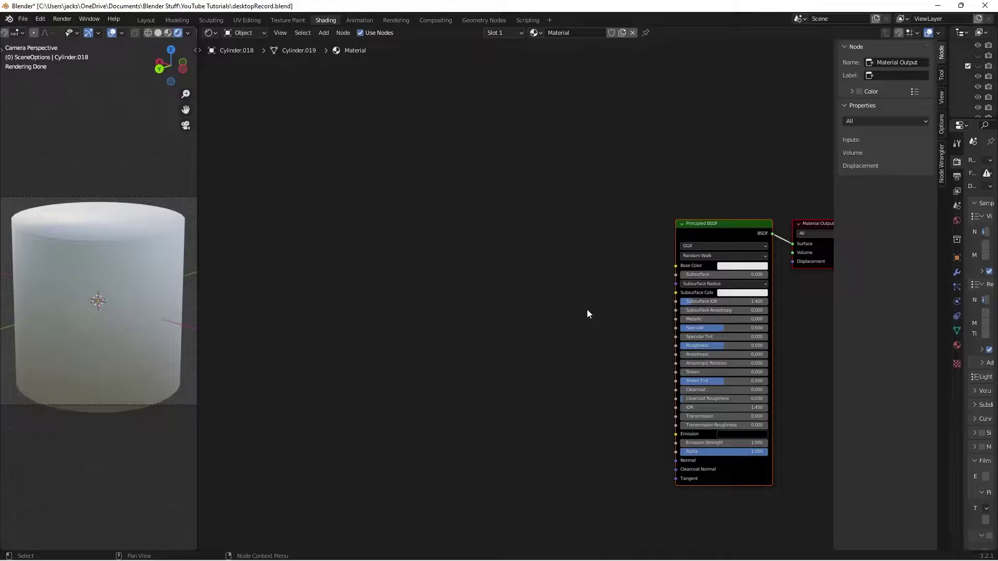
pyautogui.hotkey('shift', 'a')
pyautogui.click(451, 310)
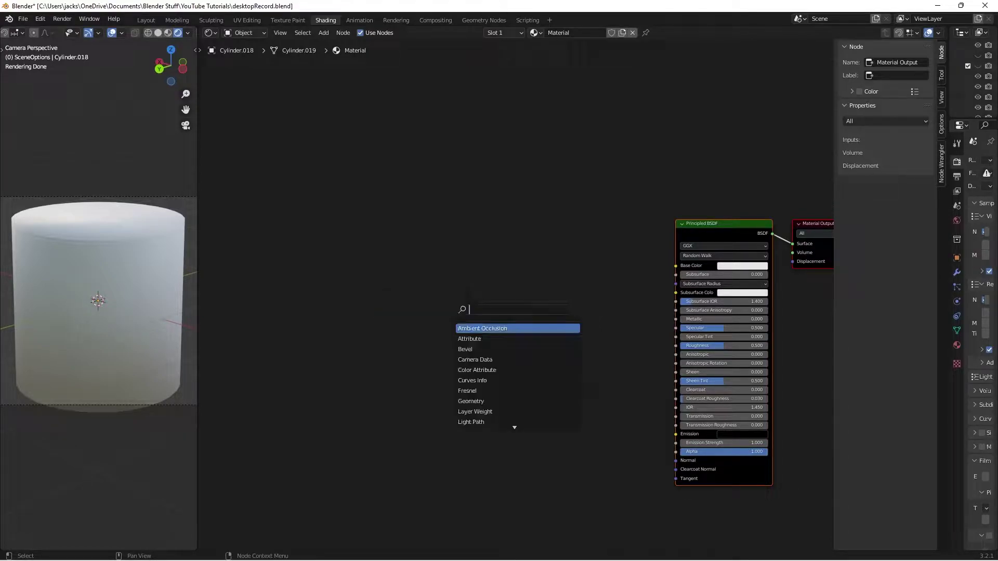
pyautogui.write('voro')
pyautogui.press('Return')
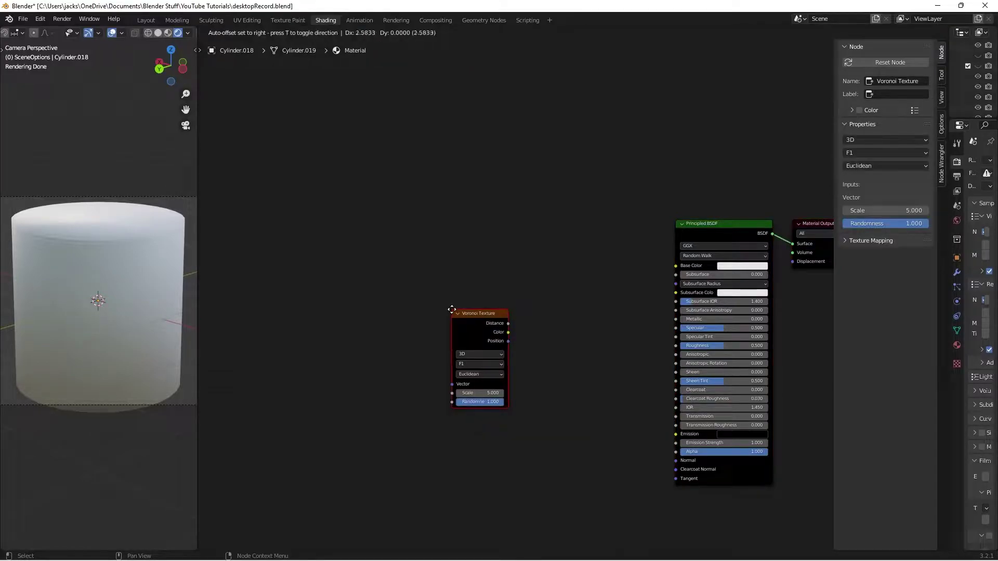
pyautogui.click(294, 270)
pyautogui.press('KP_Decimal')
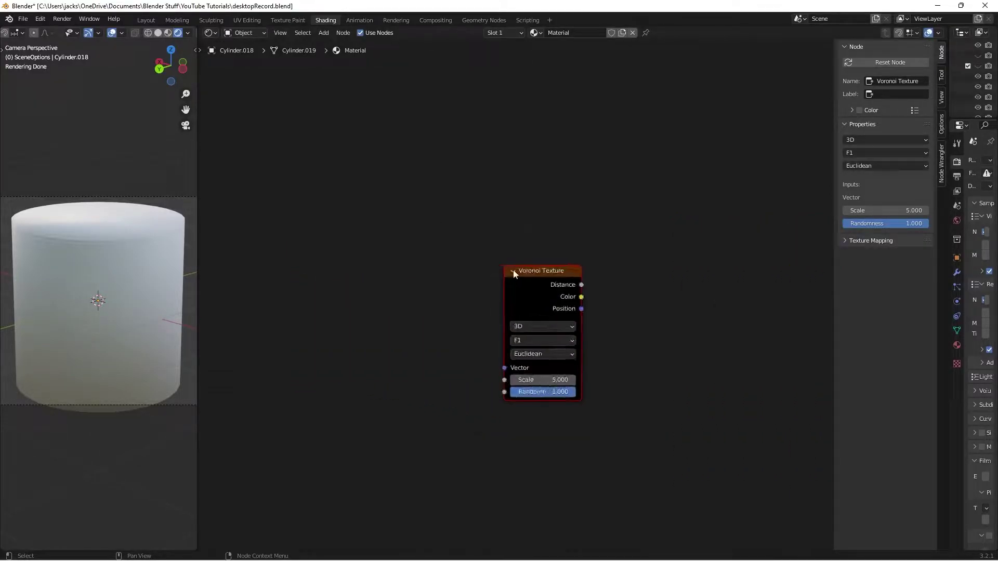
pyautogui.moveTo(513, 274); pyautogui.dragTo(414, 262)
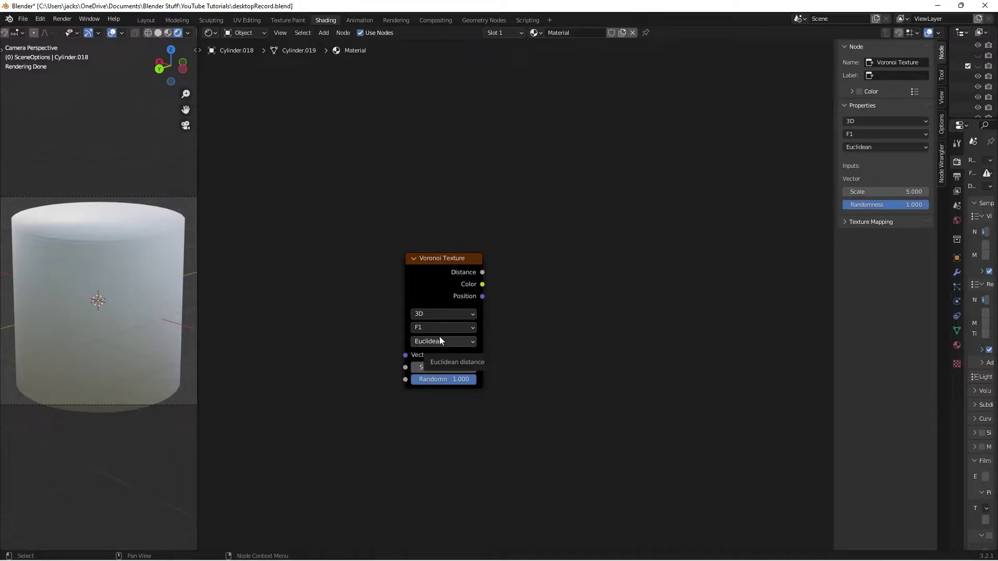
# Set the Voronoi Texture's Randomness to 0.4
pyautogui.click(440, 379)
pyautogui.press('BackSpace')
pyautogui.write('0.4')
pyautogui.press('Return')
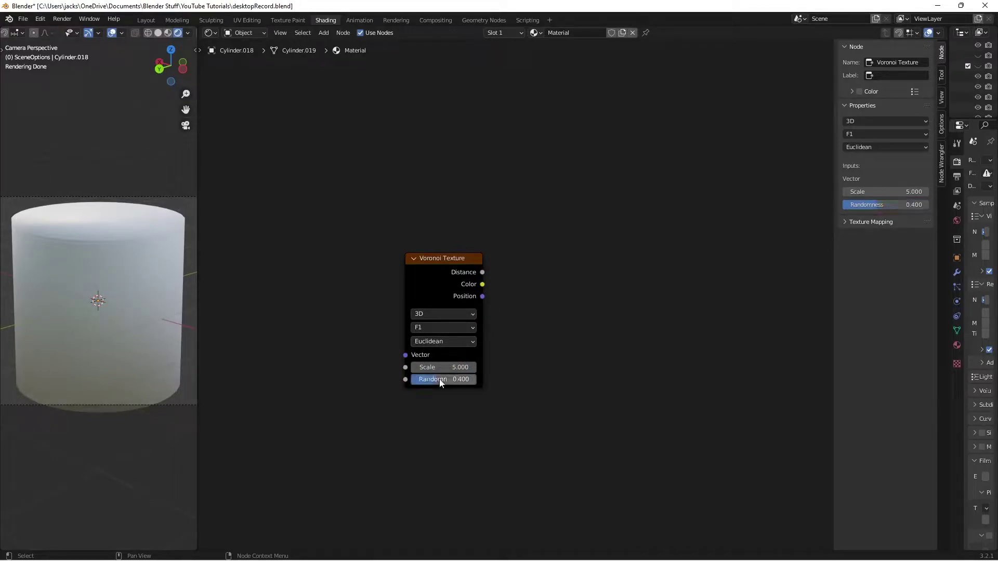
# Search the add-ons in the preferences for "node" to check whether Node Wrangler is enabled
pyautogui.click(40, 19)
pyautogui.click(92, 166)
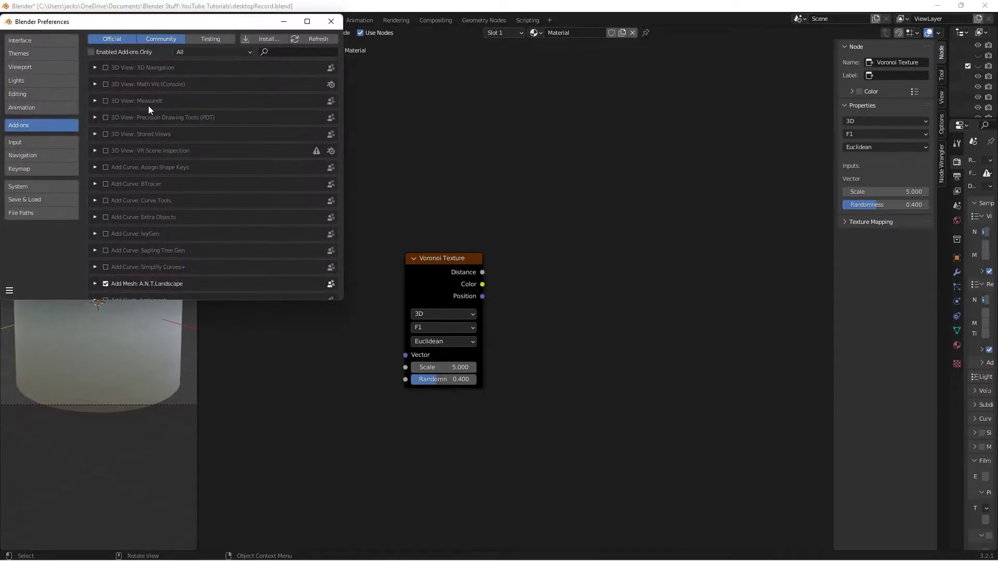
pyautogui.click(286, 52)
pyautogui.write('node')
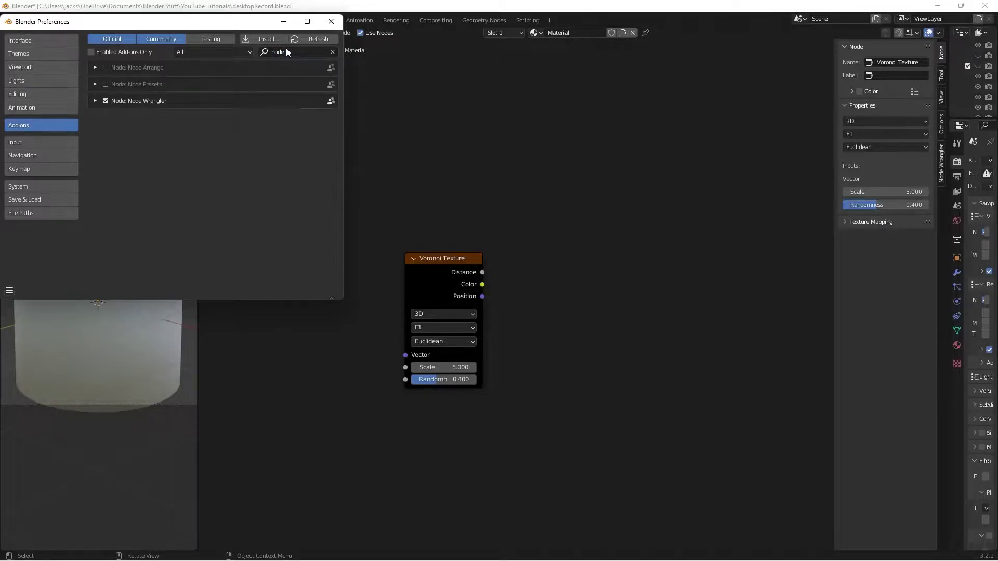
pyautogui.click(331, 22)
# Add Mapping and Texture Coordinate nodes to the Voronoi Texture, connect the UV output to the Mapping vector and save the file
pyautogui.hotkey('ctrl', 't')
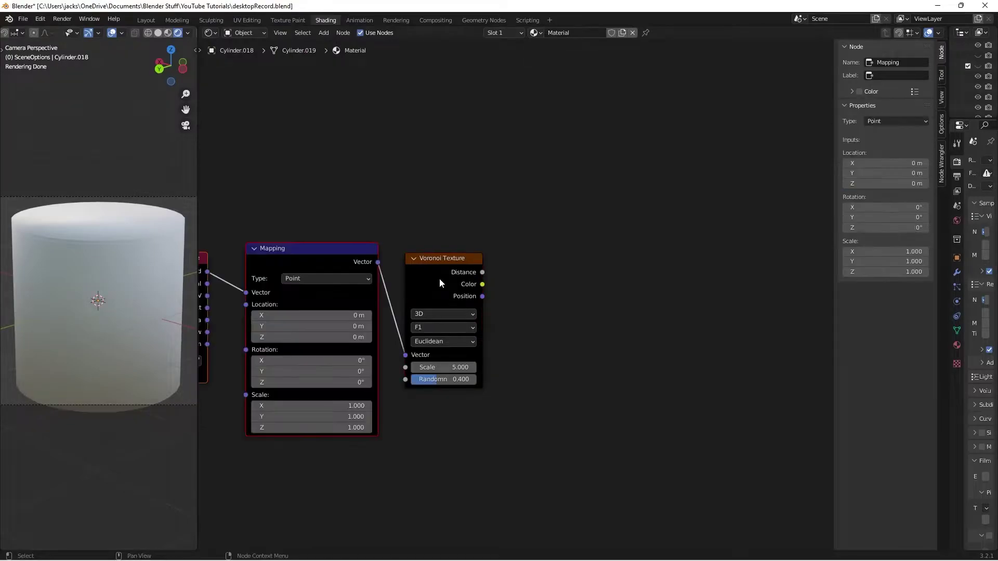
pyautogui.moveTo(400, 236); pyautogui.dragTo(501, 227, button='middle')
pyautogui.moveTo(528, 257); pyautogui.dragTo(531, 258)
pyautogui.moveTo(321, 283); pyautogui.dragTo(356, 280)
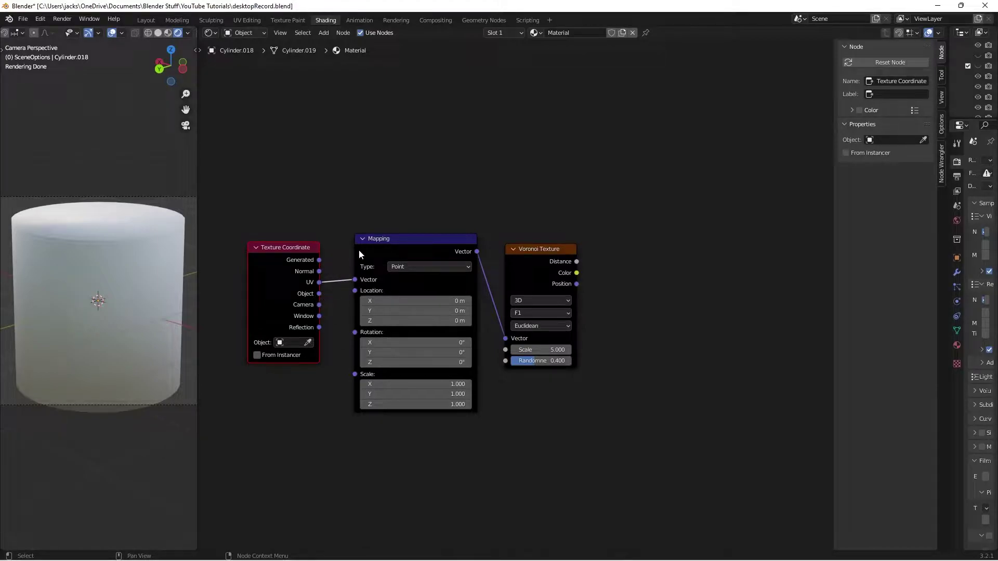
pyautogui.hotkey('ctrl', 's')
# Move the Texture Coordinate and Mapping nodes farther from the Voronoi Texture, preview its Distance output on the cylinder and save
pyautogui.click(387, 242)
pyautogui.moveTo(273, 222); pyautogui.dragTo(470, 394)
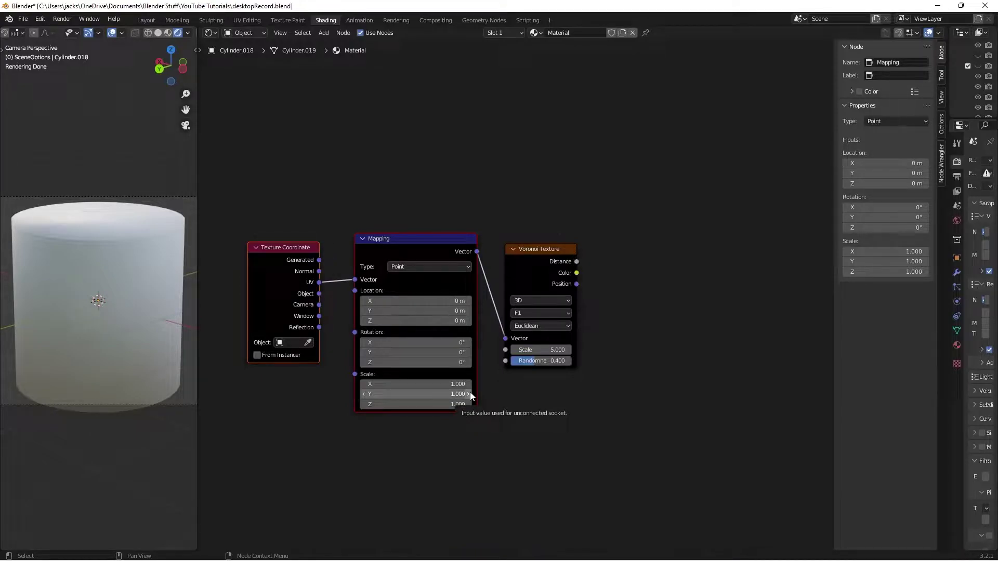
pyautogui.moveTo(450, 265); pyautogui.dragTo(348, 230)
pyautogui.keyDown('ctrl'); pyautogui.keyDown('shift'); pyautogui.click(530, 269); pyautogui.keyUp('shift'); pyautogui.keyUp('ctrl')
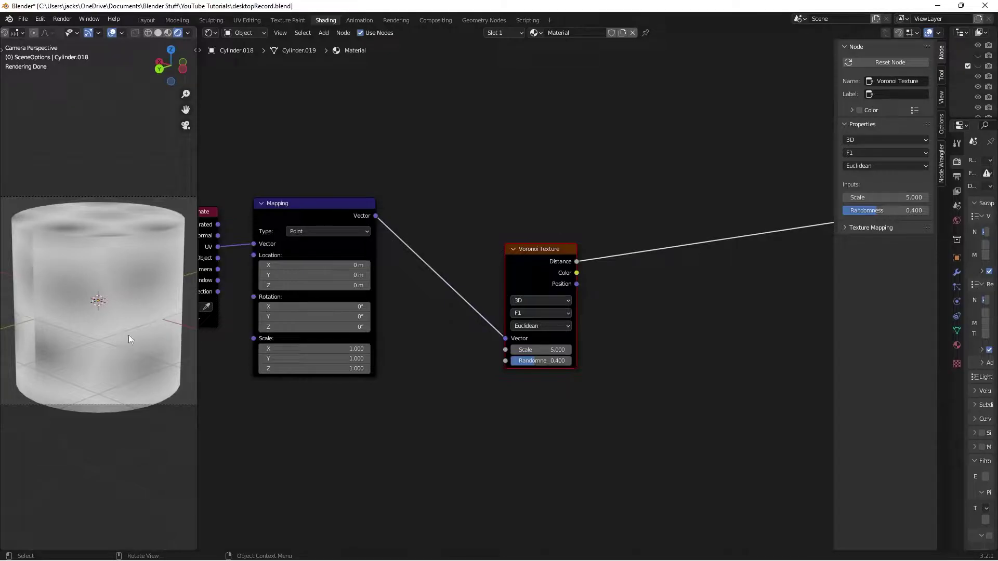
pyautogui.hotkey('ctrl', 's')
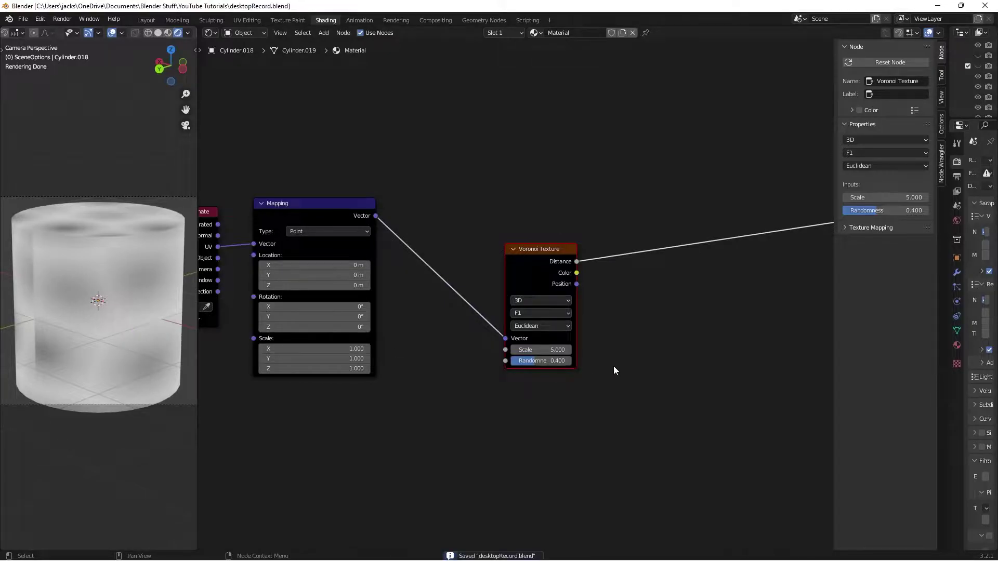
# Add a Map Range node beside the Voronoi Texture and connect the Voronoi's Color output to its Value input
pyautogui.scroll(2, 642, 338)
pyautogui.scroll(2, 603, 317)
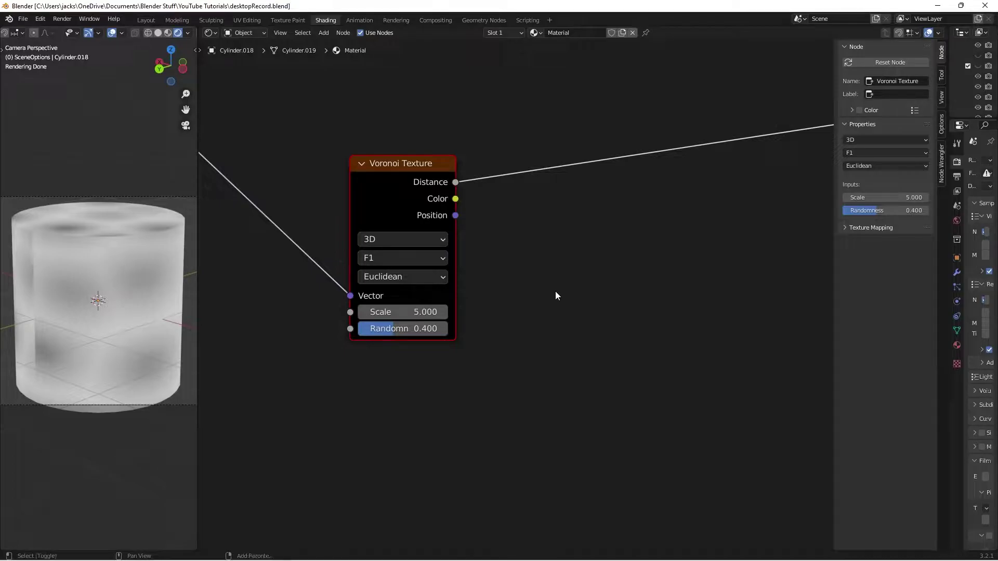
pyautogui.hotkey('shift', 'a')
pyautogui.click(555, 291)
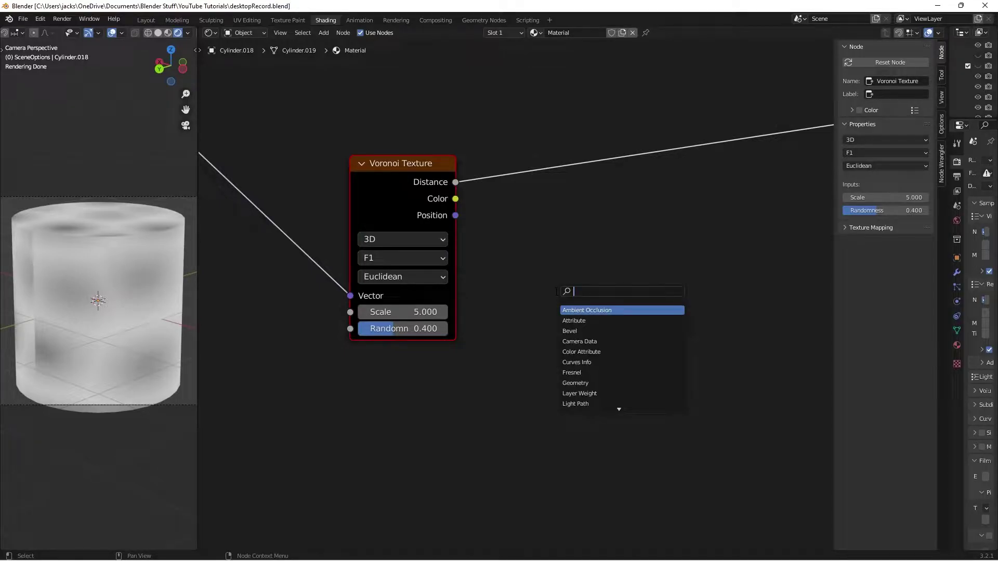
pyautogui.write('map')
pyautogui.press('Return')
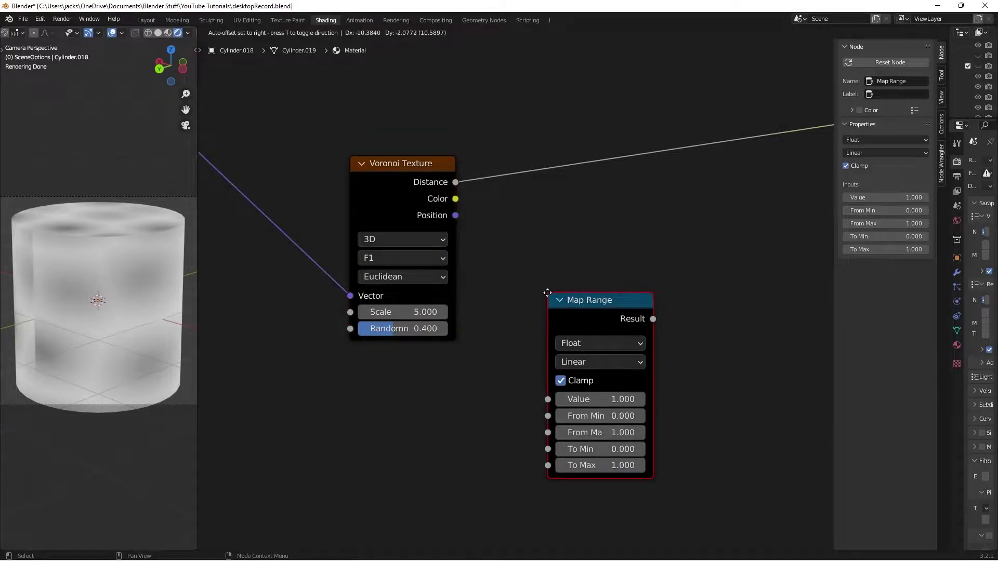
pyautogui.click(553, 193)
pyautogui.moveTo(456, 199); pyautogui.dragTo(551, 303)
pyautogui.moveTo(591, 224); pyautogui.dragTo(571, 202)
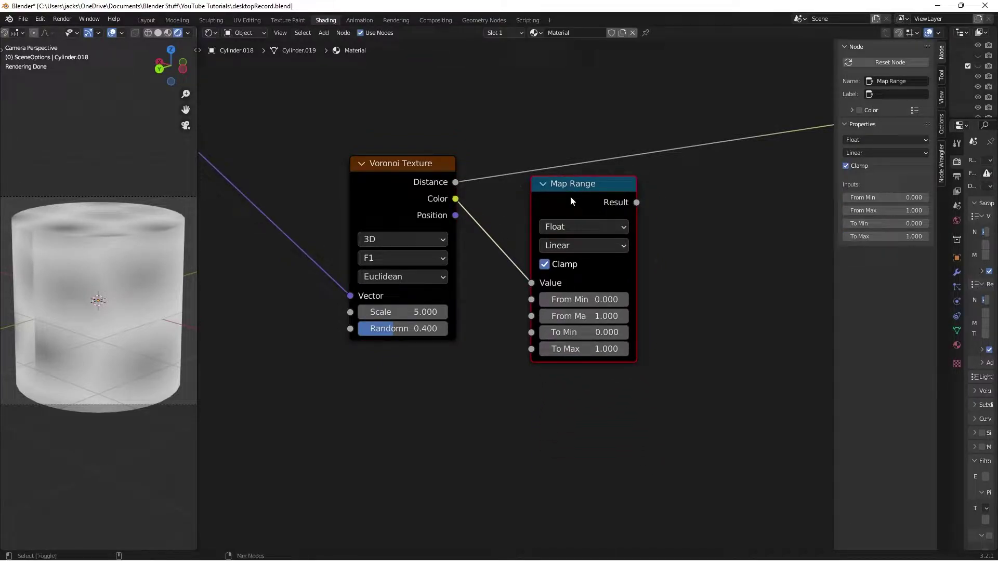
# Preview the Map Range result on the cylinder and place the node closer to the Voronoi Texture
pyautogui.keyDown('ctrl'); pyautogui.keyDown('shift'); pyautogui.click(570, 197); pyautogui.keyUp('shift'); pyautogui.keyUp('ctrl')
pyautogui.press('g')
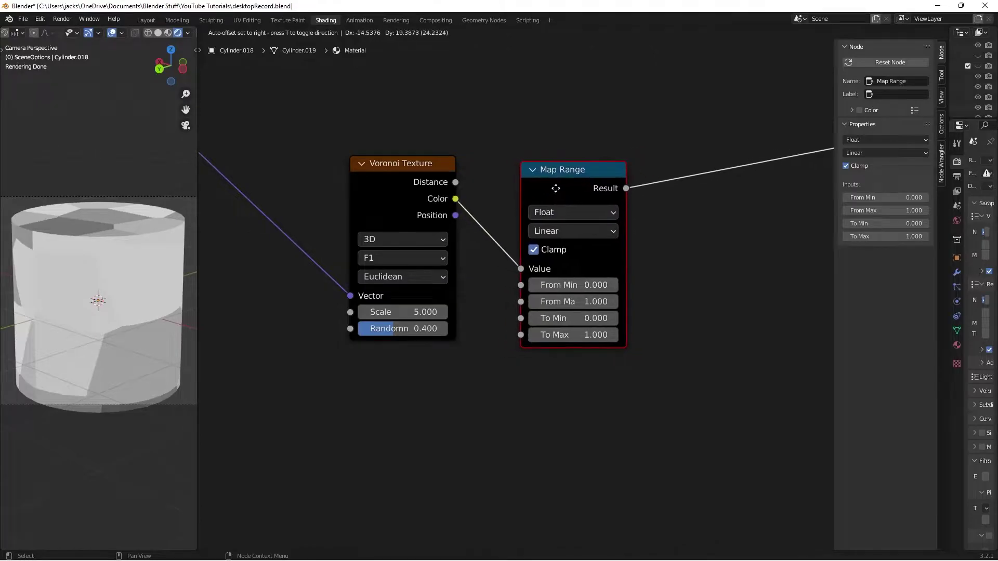
pyautogui.click(559, 183)
pyautogui.scroll(1, 585, 403)
pyautogui.moveTo(584, 403); pyautogui.dragTo(562, 401, button='middle')
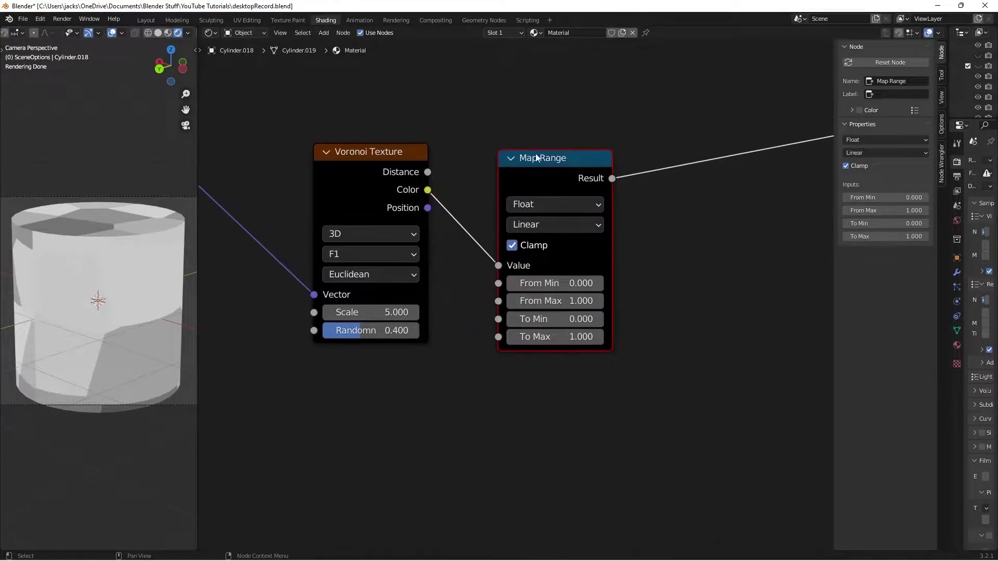
pyautogui.moveTo(530, 175); pyautogui.dragTo(522, 172)
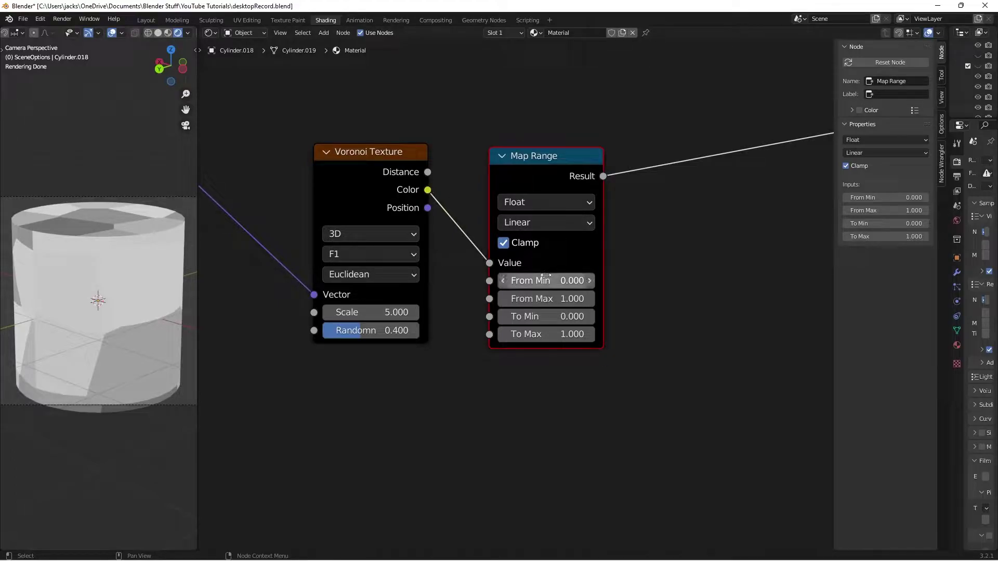
pyautogui.click(349, 184)
pyautogui.press('g')
pyautogui.press('Escape')
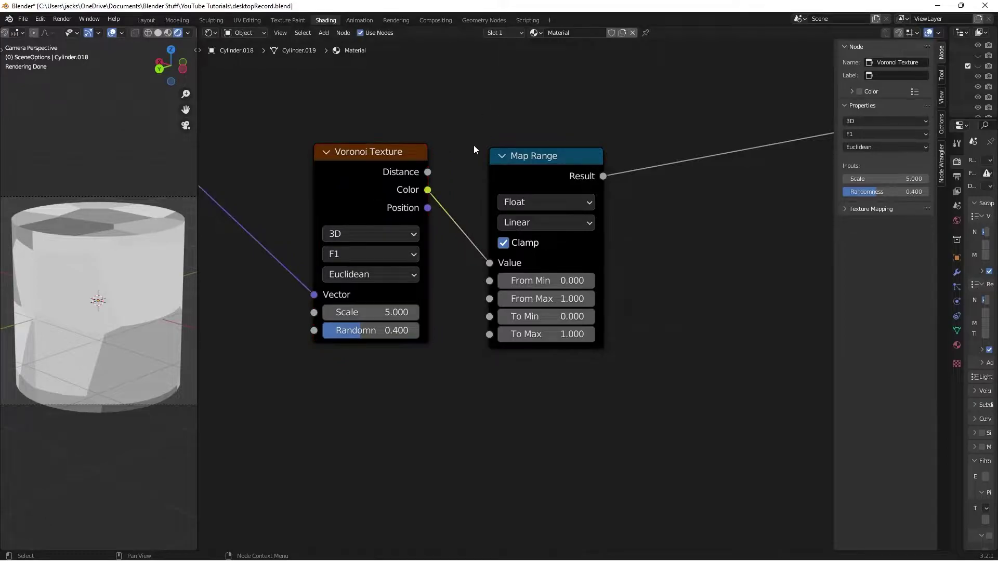
# Add a Value node below the Mapping node and connect it to the Voronoi Texture's Scale input
pyautogui.scroll(-1, 355, 175)
pyautogui.moveTo(354, 176); pyautogui.dragTo(387, 177, button='middle')
pyautogui.hotkey('shift', 'a')
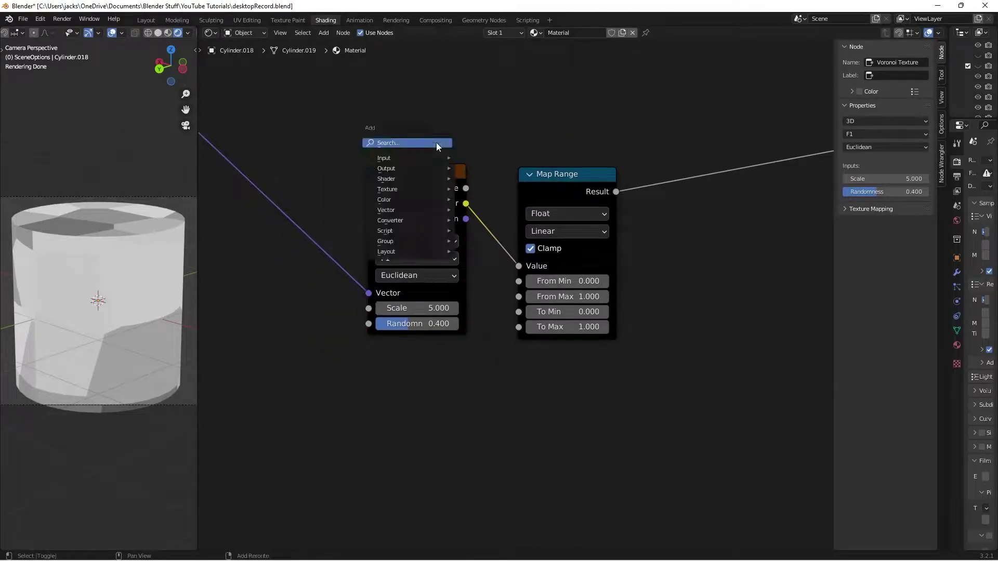
pyautogui.write('value')
pyautogui.press('Return')
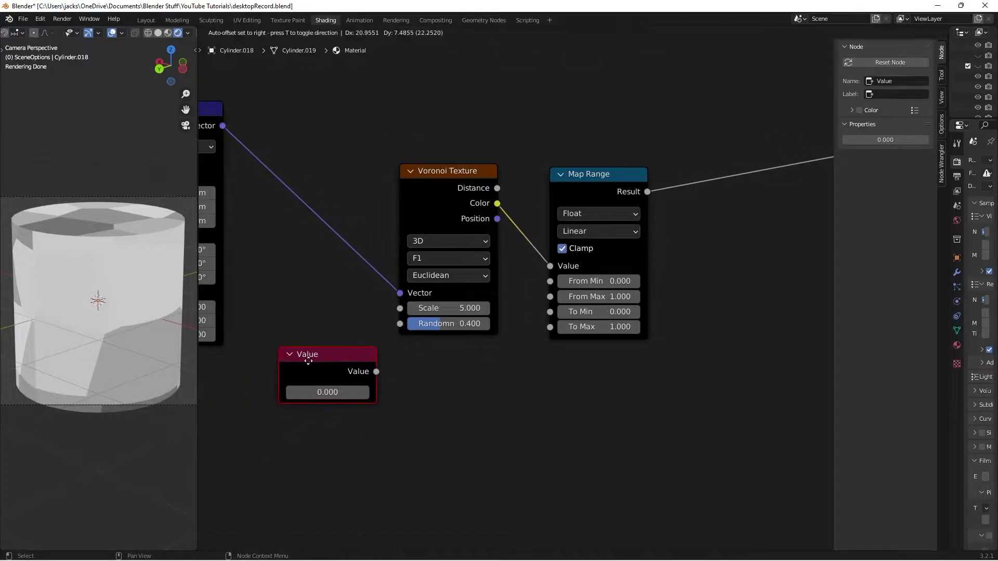
pyautogui.click(281, 358)
pyautogui.moveTo(379, 374); pyautogui.dragTo(437, 376, button='middle')
pyautogui.moveTo(442, 373); pyautogui.dragTo(470, 304)
# Set the Value node that drives the Voronoi Texture's Scale to 50
pyautogui.click(372, 396)
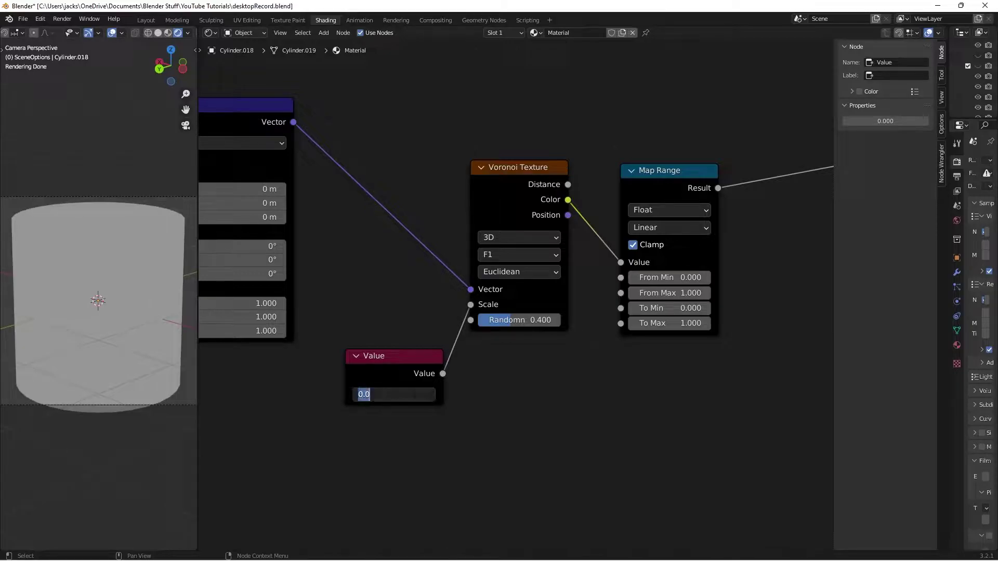
pyautogui.write('50')
pyautogui.press('Return')
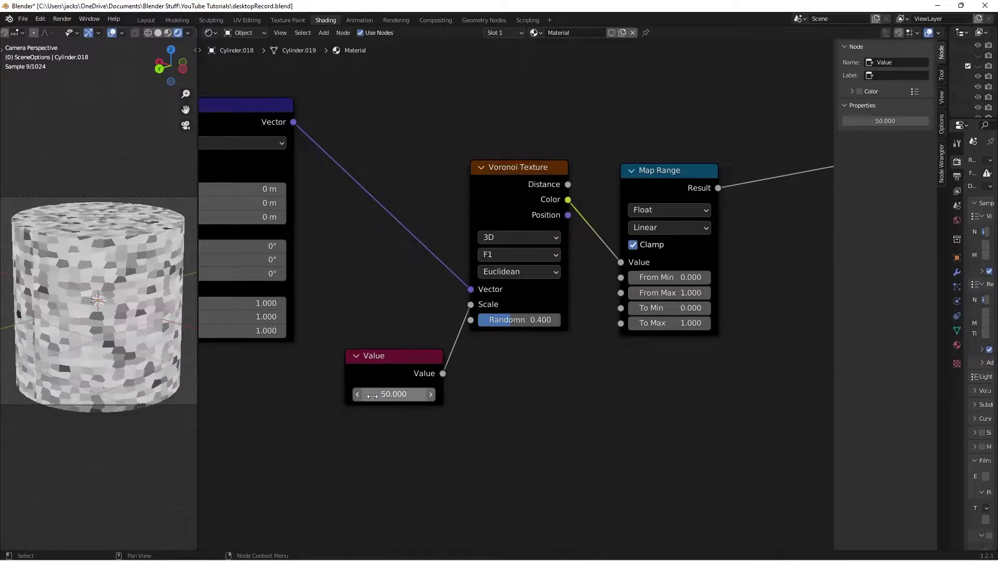
pyautogui.scroll(1, 91, 253)
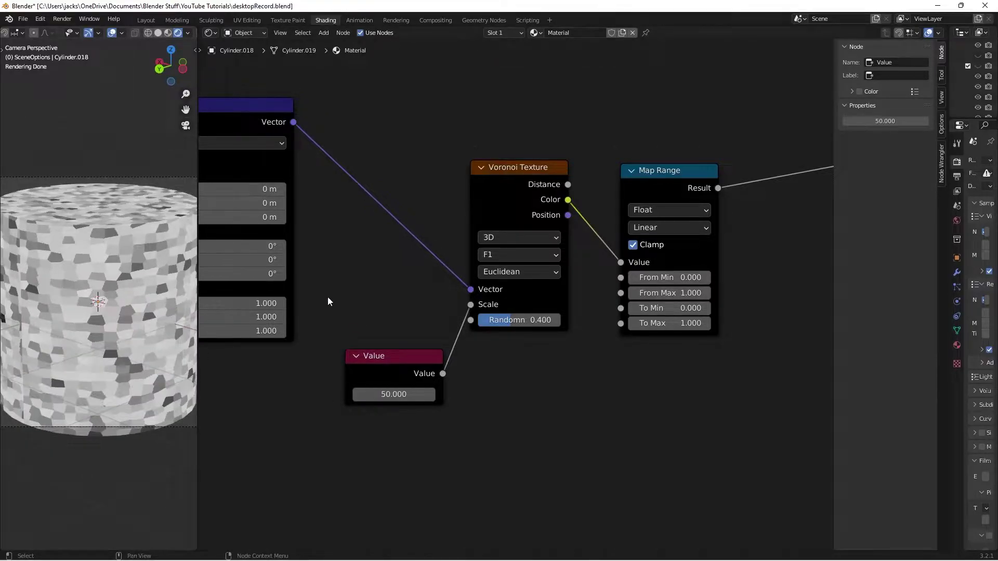
# Set the Mapping node's Y scale to 0.25
pyautogui.moveTo(327, 299); pyautogui.dragTo(406, 311, button='middle')
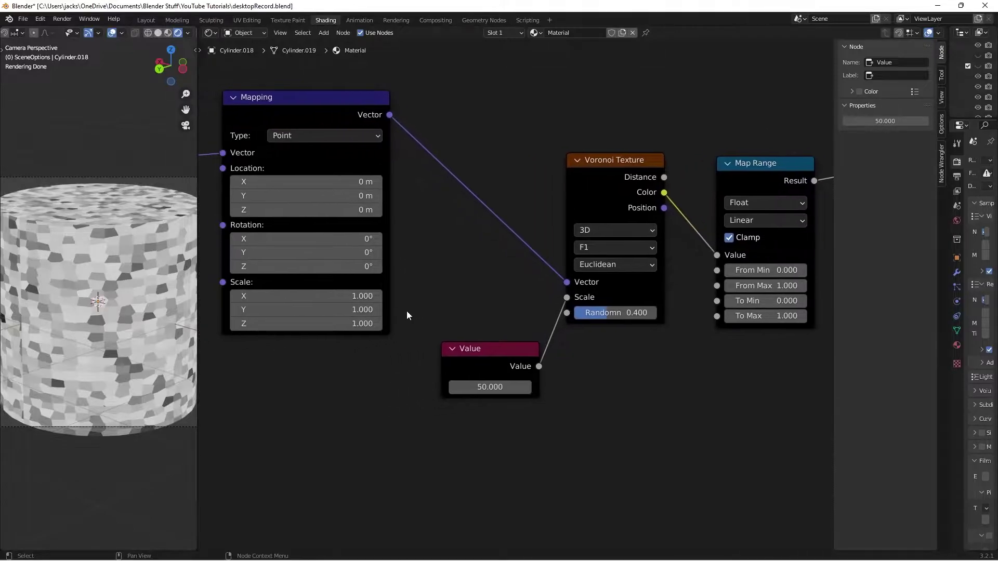
pyautogui.click(348, 308)
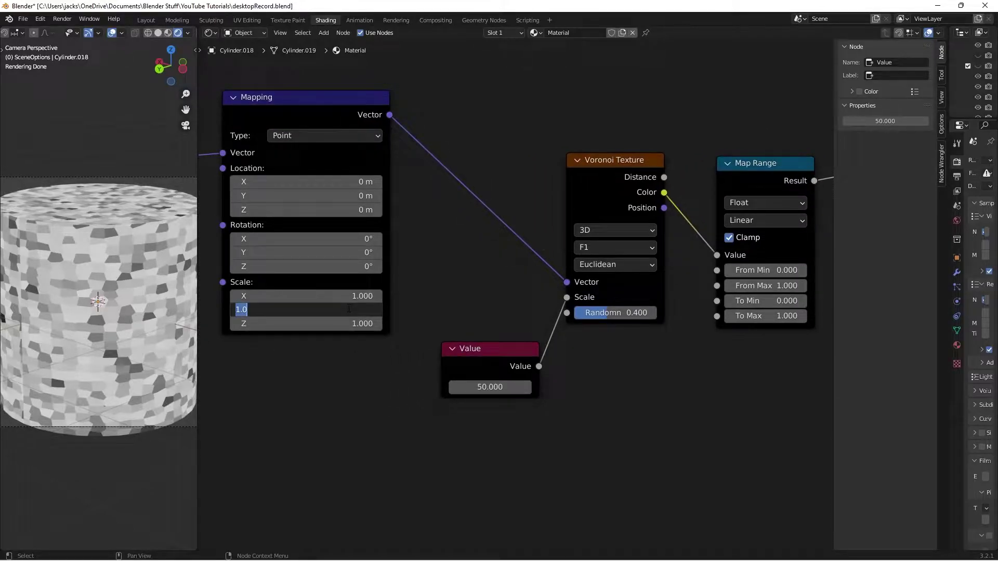
pyautogui.write('.25')
pyautogui.press('Return')
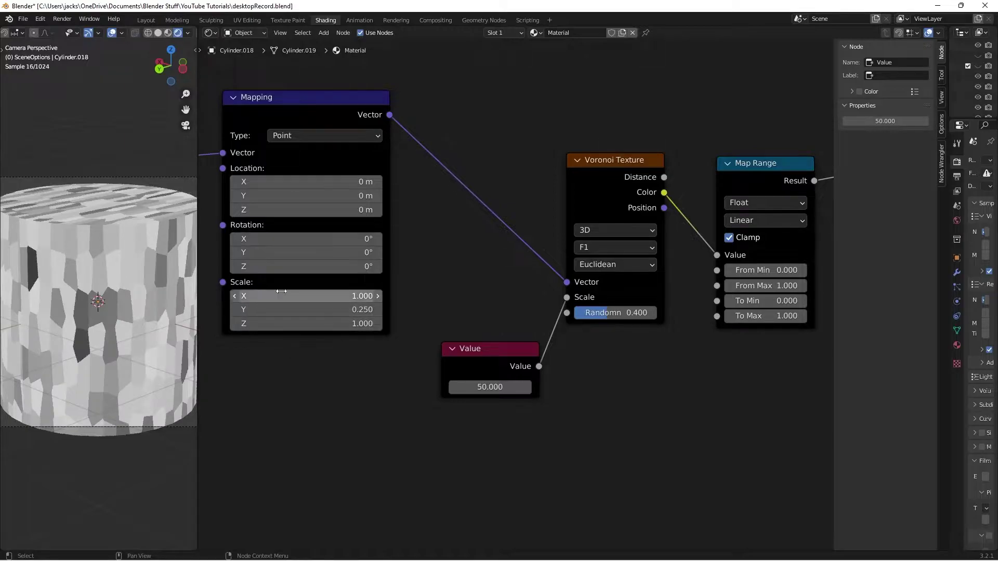
# Set the Mapping node's Y scale to 0.1 to stretch the cells vertically, and select the cylinder
pyautogui.click(298, 312)
pyautogui.write('.1')
pyautogui.press('Return')
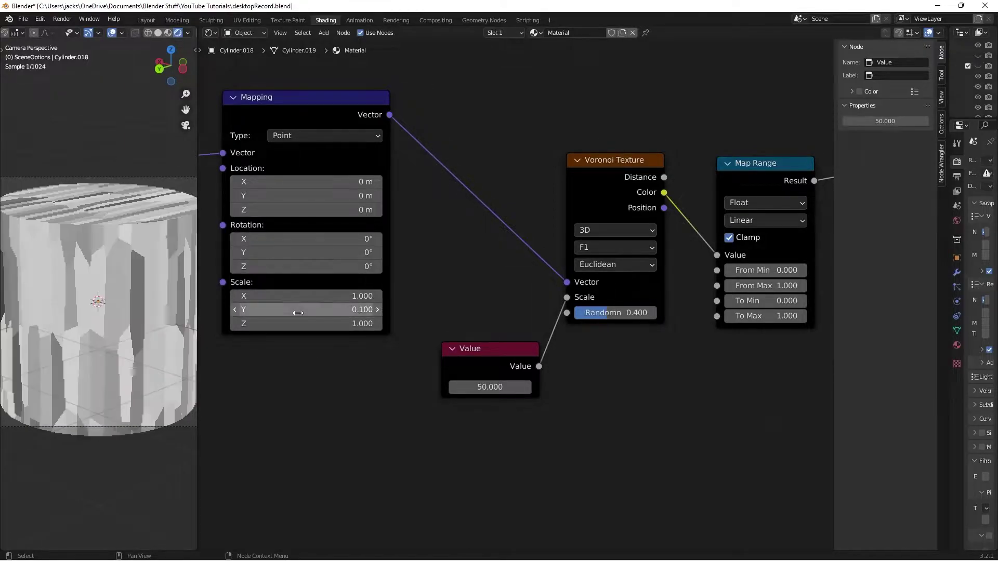
pyautogui.click(107, 332)
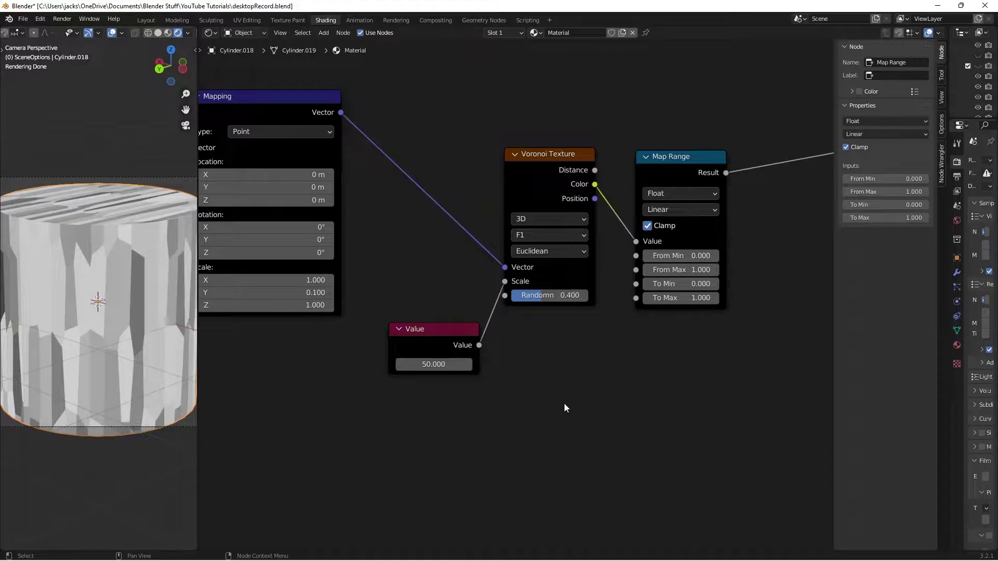
# Add a second Voronoi Texture below the first and set its feature to Distance to Edge
pyautogui.hotkey('shift', 'a')
pyautogui.click(569, 391)
pyautogui.write('vor')
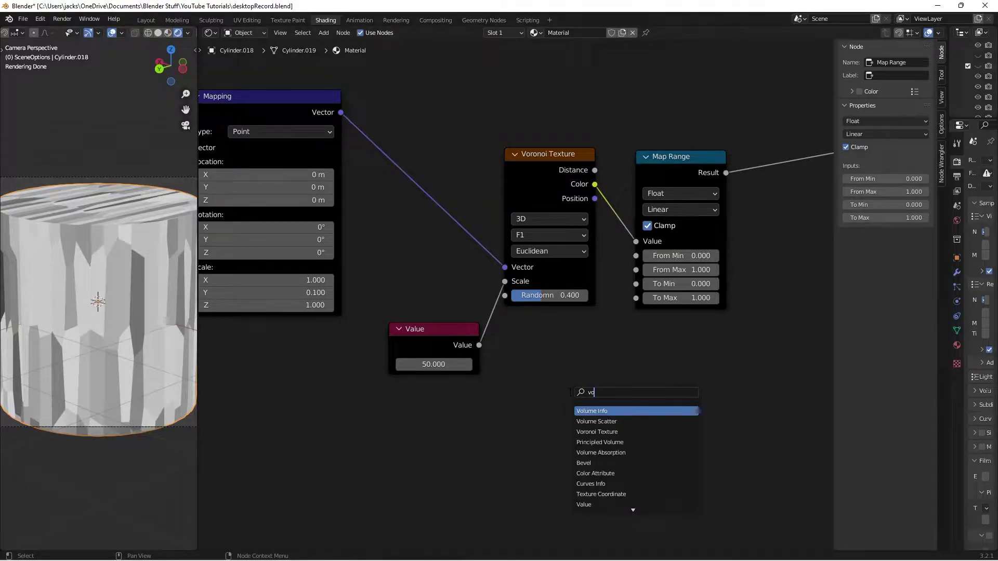
pyautogui.press('Return')
pyautogui.click(507, 321)
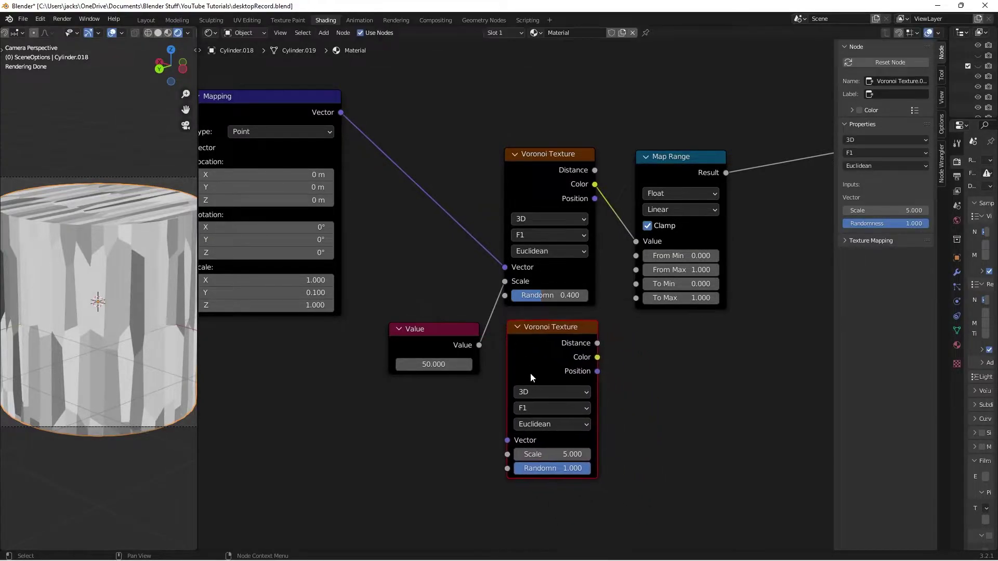
pyautogui.click(554, 407)
pyautogui.click(566, 469)
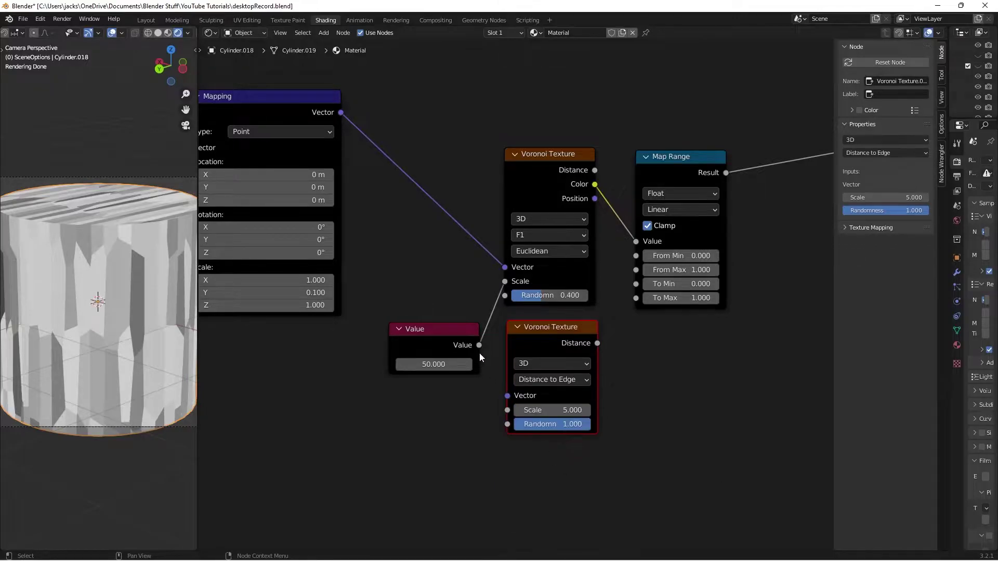
# Connect the Value node to the second Voronoi's Scale and branch the Mapping vector through a reroute into its Vector input
pyautogui.click(478, 345)
pyautogui.moveTo(478, 345); pyautogui.dragTo(507, 410)
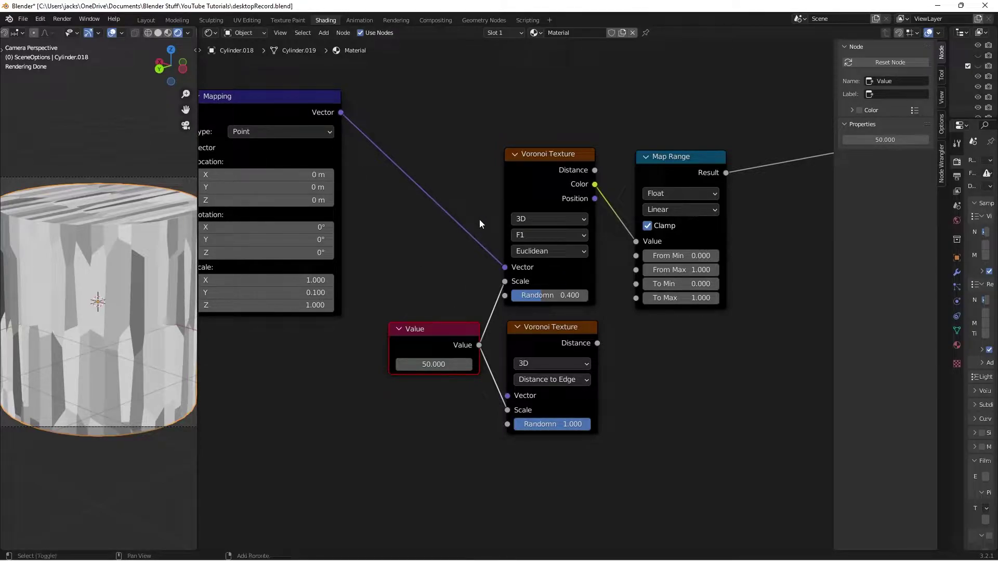
pyautogui.keyDown('shift'); pyautogui.moveTo(480, 220); pyautogui.dragTo(473, 274, button='right'); pyautogui.keyUp('shift')
pyautogui.moveTo(478, 242); pyautogui.dragTo(507, 398)
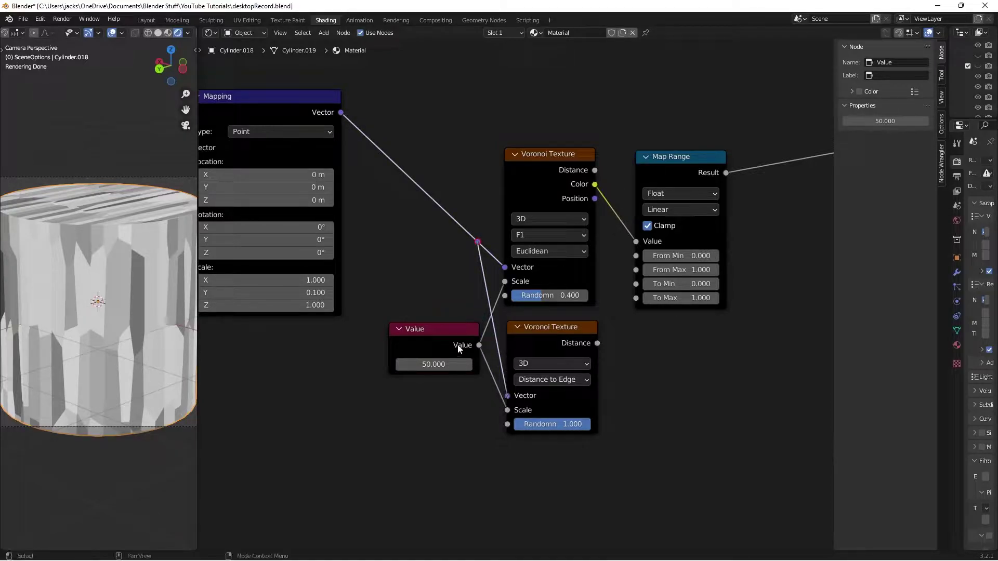
pyautogui.moveTo(461, 345); pyautogui.dragTo(439, 333)
pyautogui.moveTo(475, 240); pyautogui.dragTo(490, 328)
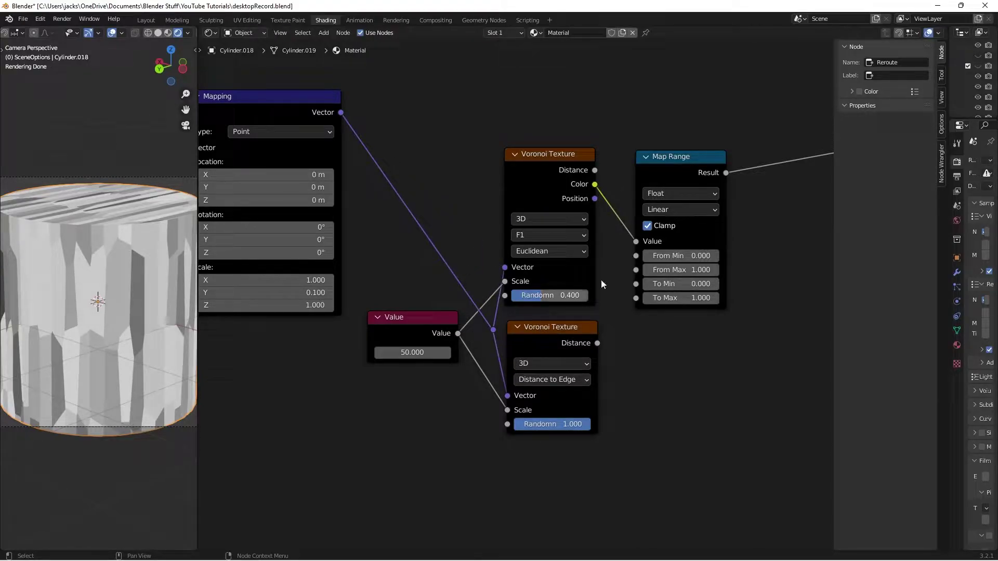
# Duplicate the Map Range node below the original and feed the second Voronoi's Distance output into its Value input
pyautogui.click(663, 164)
pyautogui.hotkey('shift', 'd')
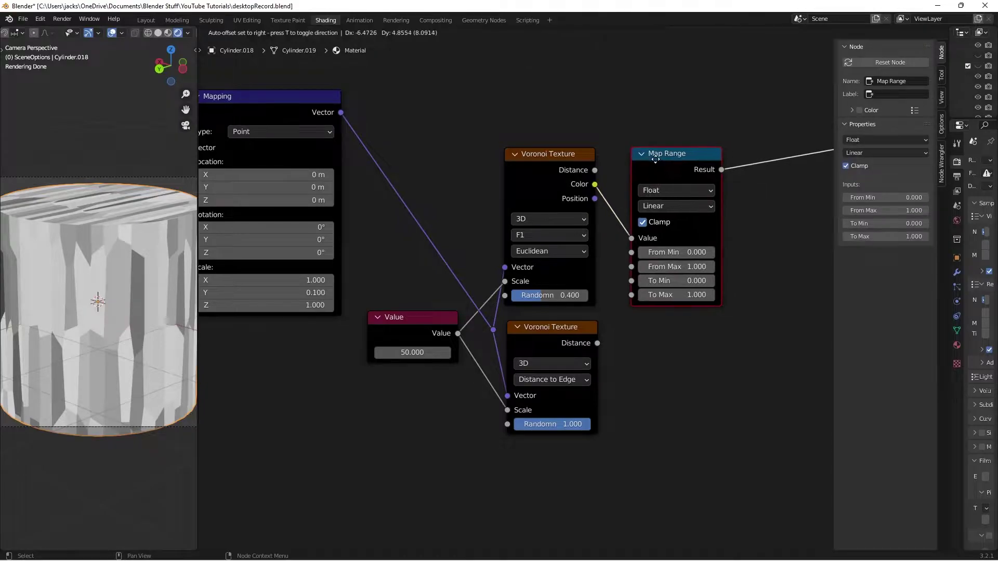
pyautogui.click(656, 338)
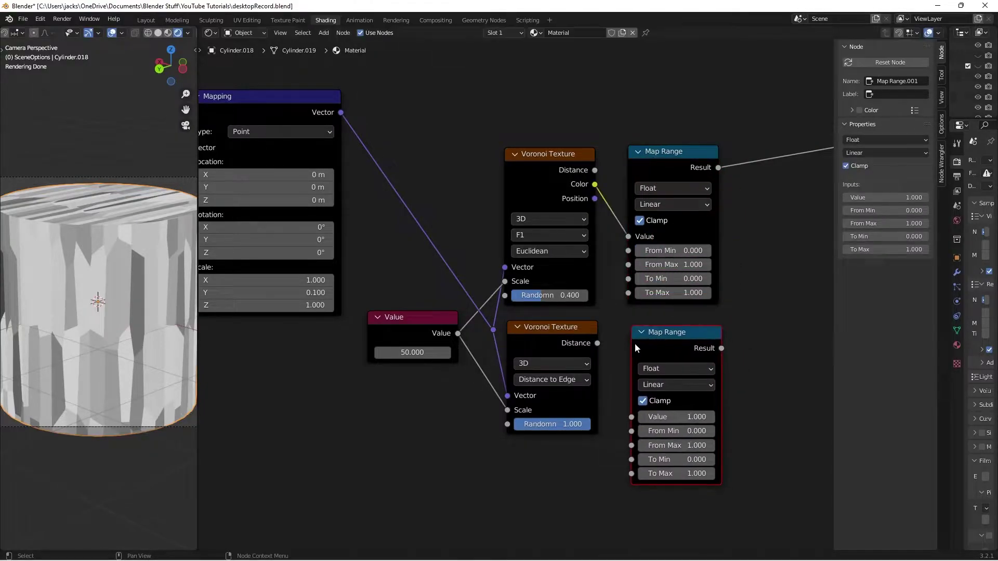
pyautogui.moveTo(598, 343); pyautogui.dragTo(632, 417)
pyautogui.moveTo(660, 353); pyautogui.dragTo(660, 342)
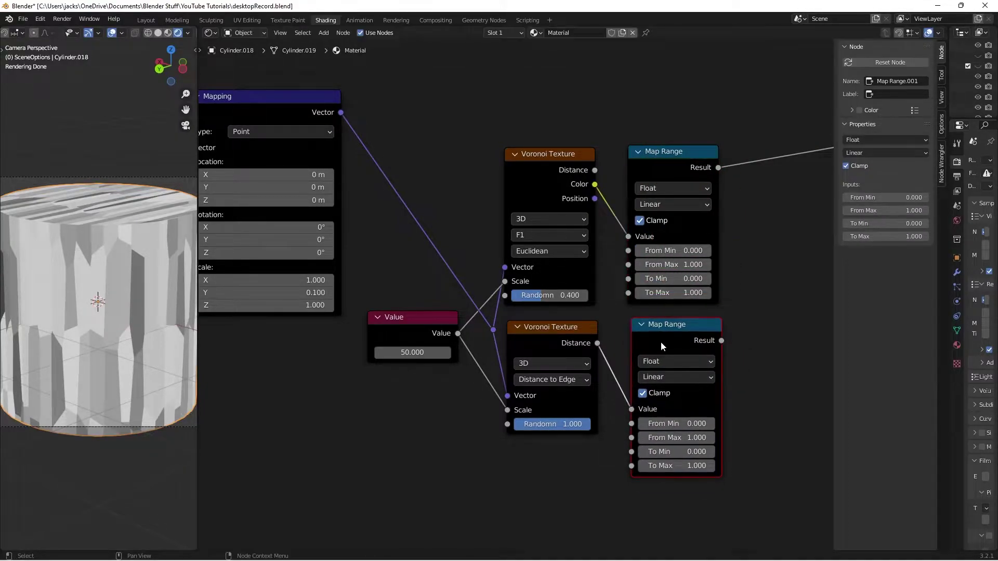
# Preview the duplicated Map Range on the cylinder, comparing it with the original Map Range's output
pyautogui.keyDown('ctrl'); pyautogui.keyDown('shift'); pyautogui.click(660, 341); pyautogui.keyUp('shift'); pyautogui.keyUp('ctrl')
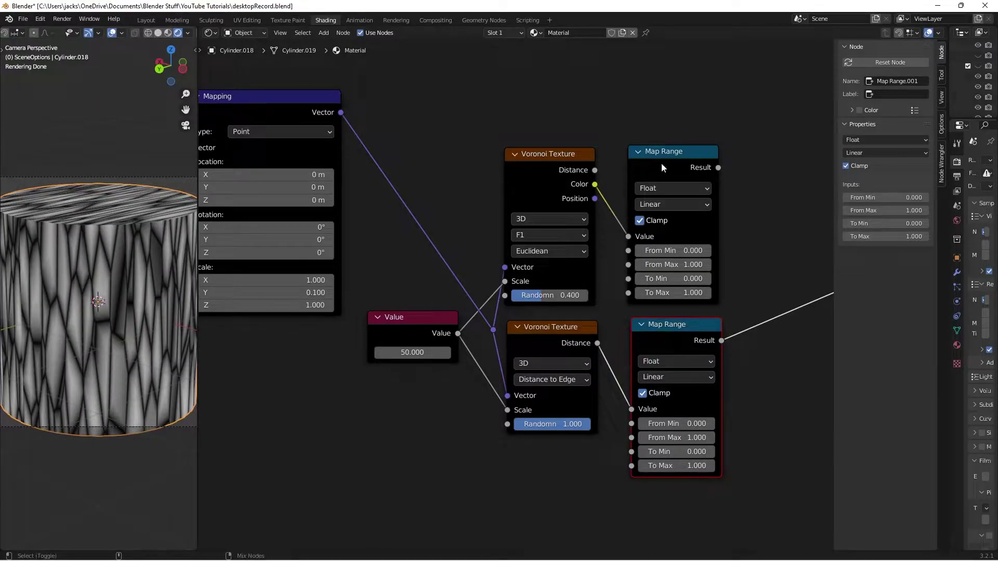
pyautogui.keyDown('ctrl'); pyautogui.keyDown('shift'); pyautogui.click(661, 163); pyautogui.keyUp('shift'); pyautogui.keyUp('ctrl')
pyautogui.keyDown('ctrl'); pyautogui.keyDown('shift'); pyautogui.click(649, 335); pyautogui.keyUp('shift'); pyautogui.keyUp('ctrl')
# Set the Distance to Edge Voronoi's Randomness to 0.4, align it under the first Voronoi and compare both Map Range outputs
pyautogui.click(551, 424)
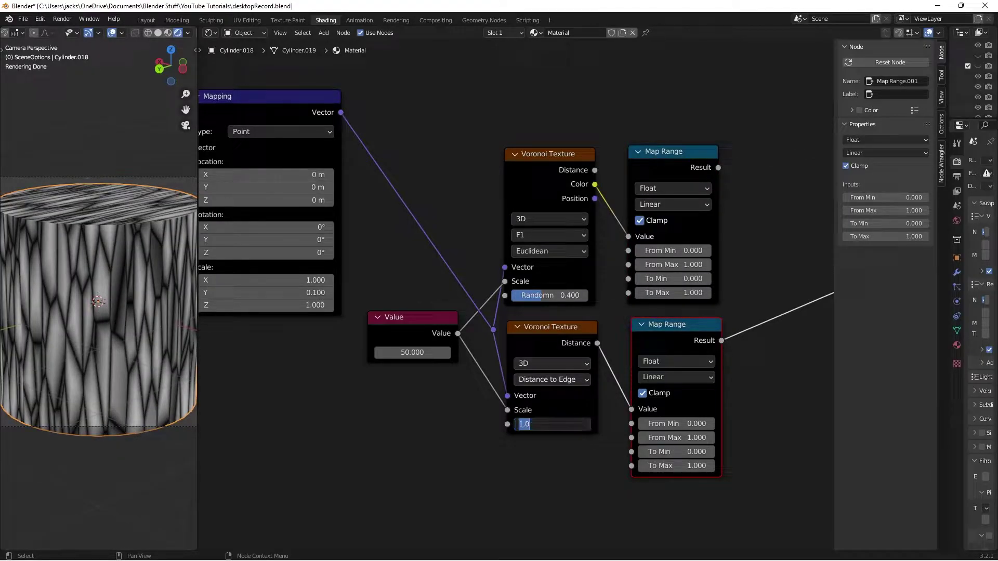
pyautogui.write('.4')
pyautogui.press('Return')
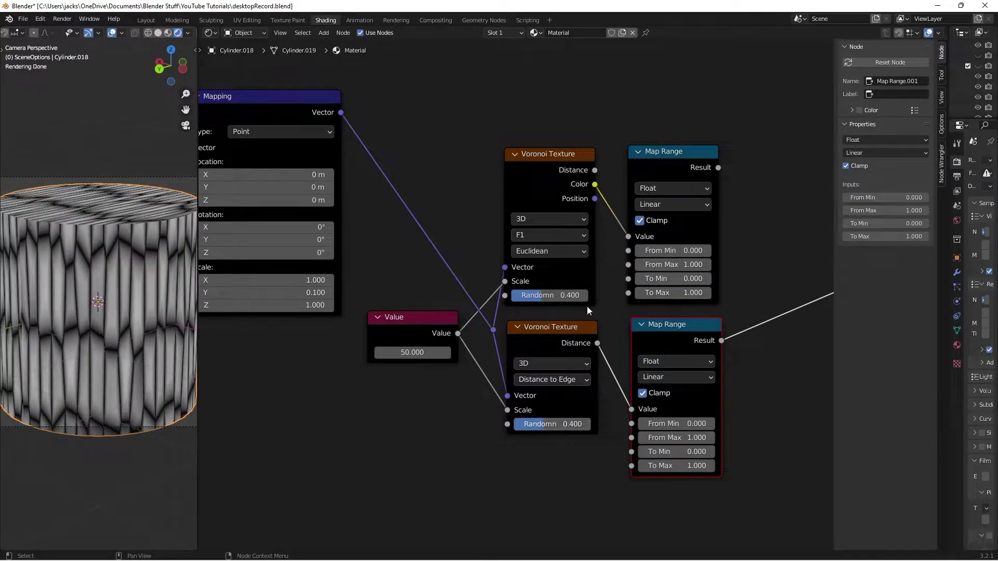
pyautogui.moveTo(553, 341); pyautogui.dragTo(550, 340)
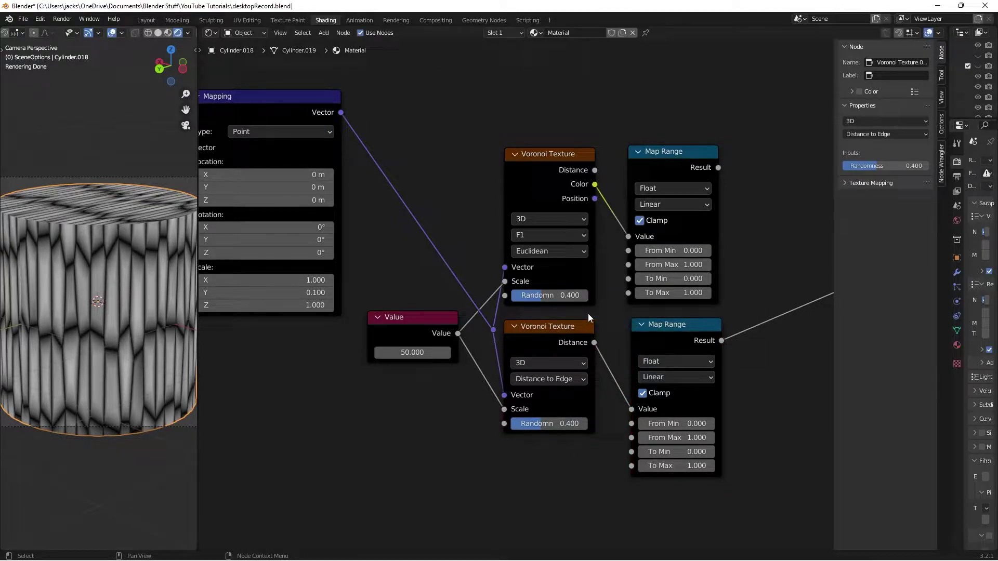
pyautogui.click(666, 169)
pyautogui.click(653, 355)
# Set the lower Map Range's From Min to 0.01 and From Max to 0.03
pyautogui.moveTo(736, 334); pyautogui.dragTo(664, 274, button='middle')
pyautogui.scroll(3, 654, 265)
pyautogui.scroll(1, 665, 275)
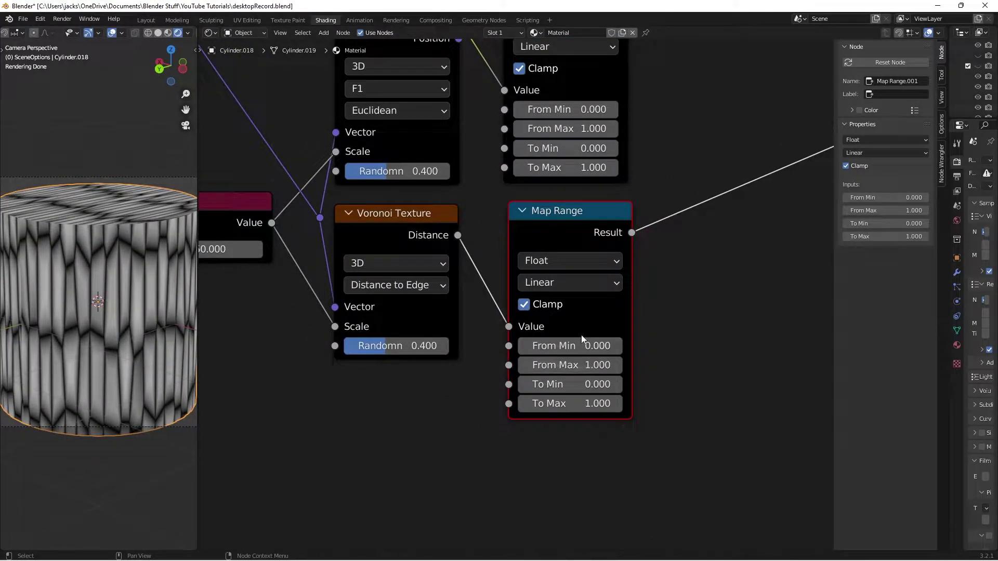
pyautogui.click(570, 345)
pyautogui.write('.01')
pyautogui.press('Return')
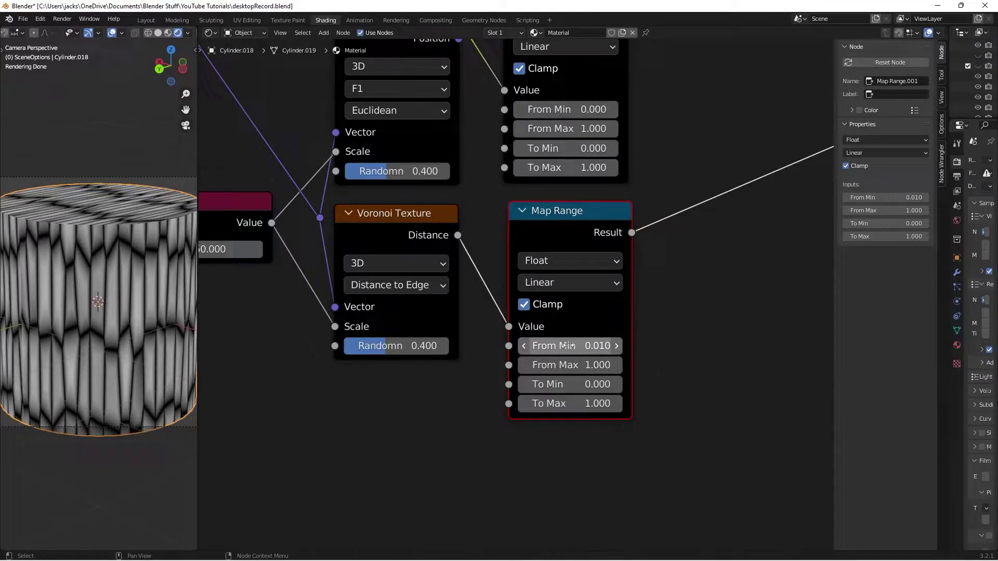
pyautogui.click(564, 365)
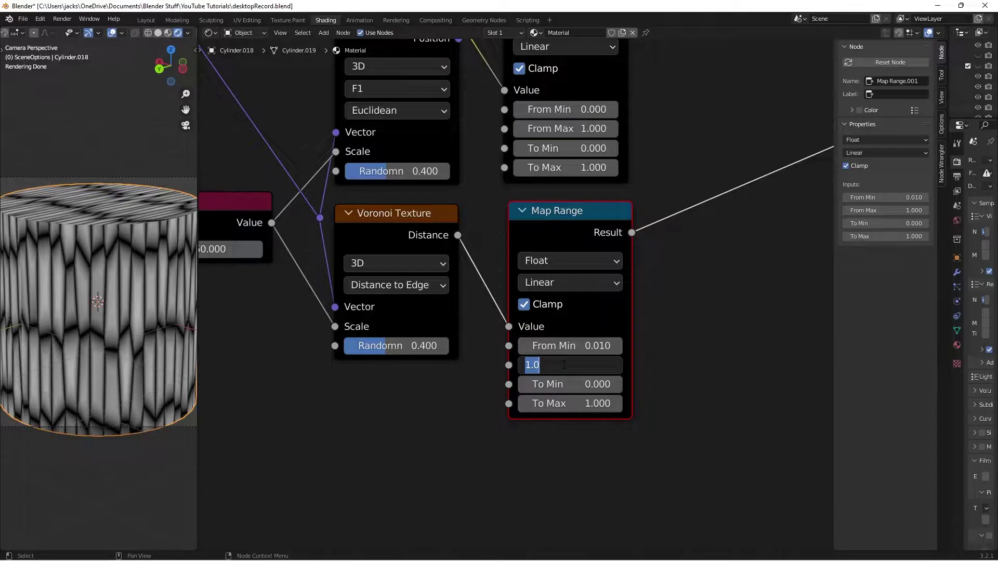
pyautogui.write('.03')
pyautogui.press('Return')
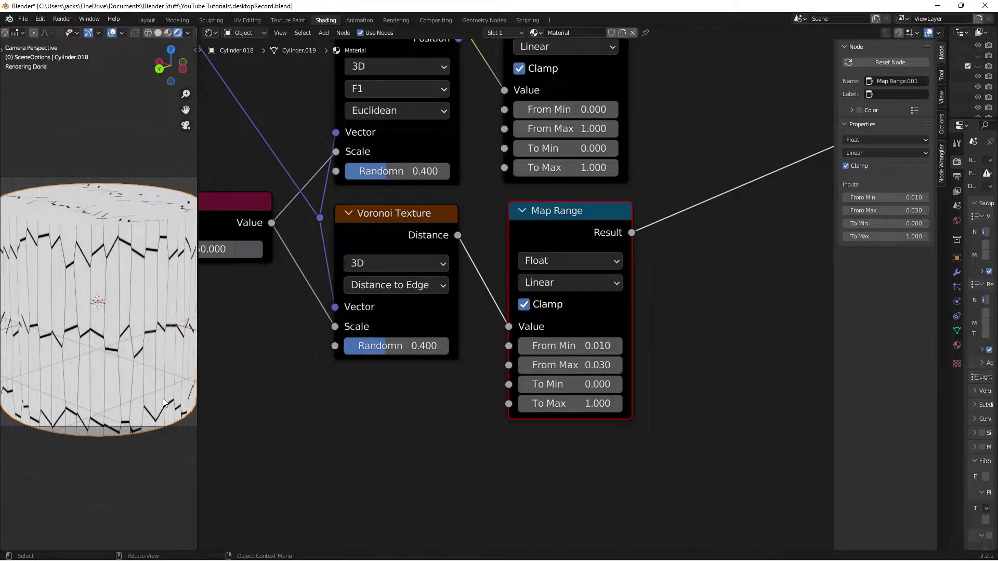
# Save the Blender file and clear the node selection
pyautogui.hotkey('ctrl', 's')
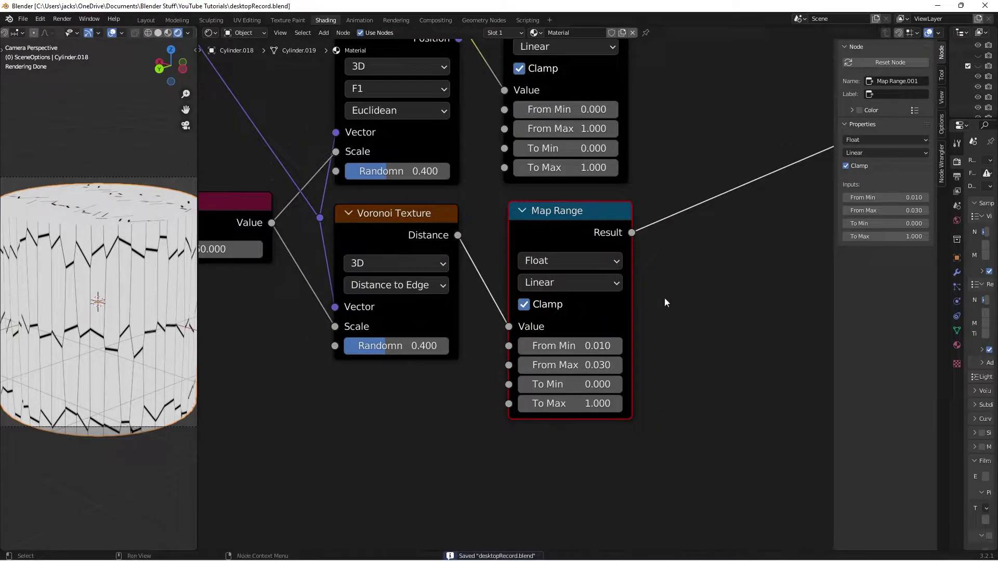
pyautogui.click(664, 298)
# Add a Math node beside the upper Map Range and set its operation to Greater Than
pyautogui.moveTo(673, 256); pyautogui.dragTo(601, 280, button='middle')
pyautogui.scroll(-2, 601, 281)
pyautogui.scroll(-2, 603, 214)
pyautogui.moveTo(603, 214); pyautogui.dragTo(625, 216, button='middle')
pyautogui.moveTo(488, 288); pyautogui.dragTo(481, 285)
pyautogui.click(639, 219)
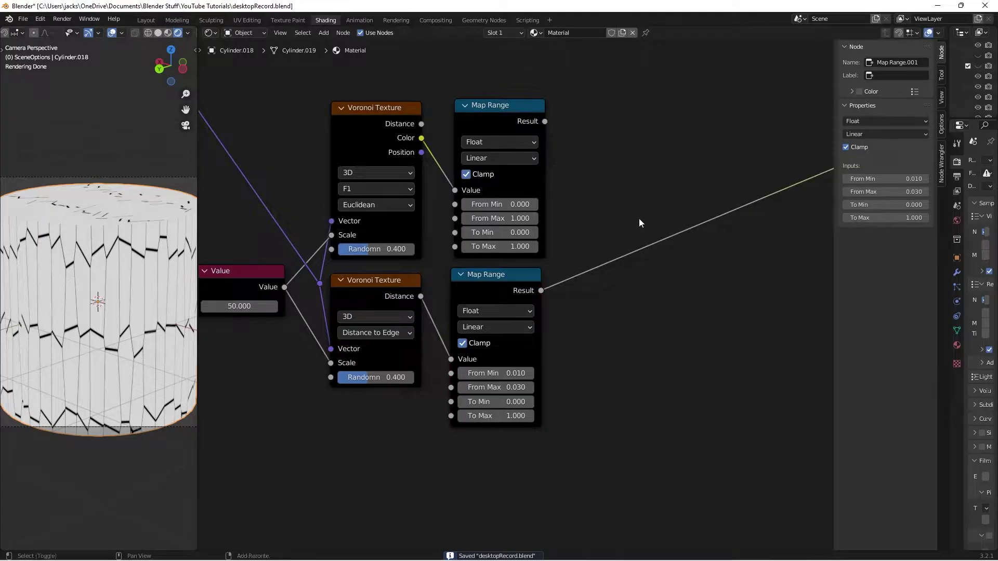
pyautogui.hotkey('shift', 'a')
pyautogui.click(639, 218)
pyautogui.write('add')
pyautogui.press('Return')
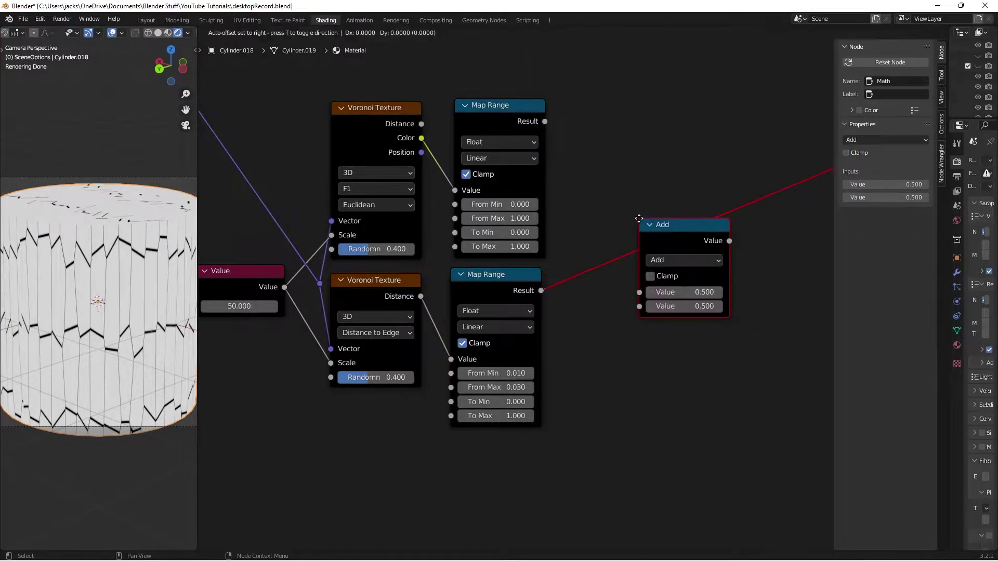
pyautogui.click(631, 147)
pyautogui.click(631, 146)
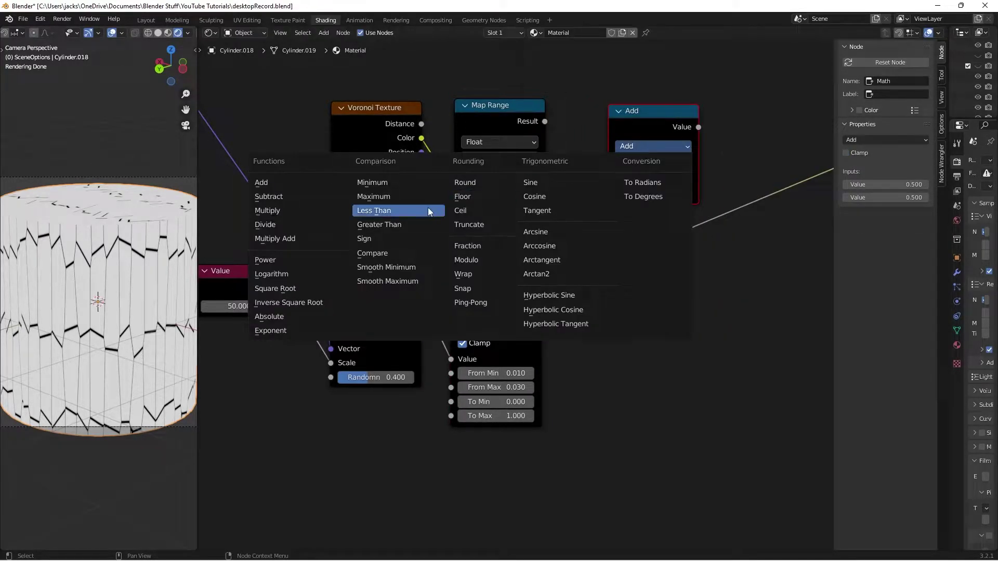
pyautogui.click(414, 225)
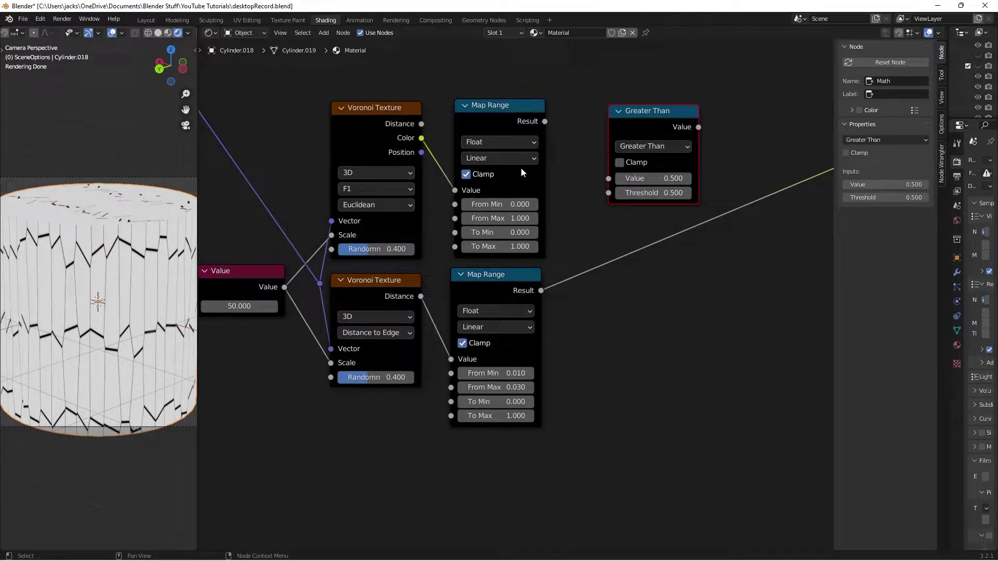
# Feed the upper Map Range's Result into the Greater Than node's Value input and preview its output on the cylinder
pyautogui.moveTo(544, 122); pyautogui.dragTo(608, 179)
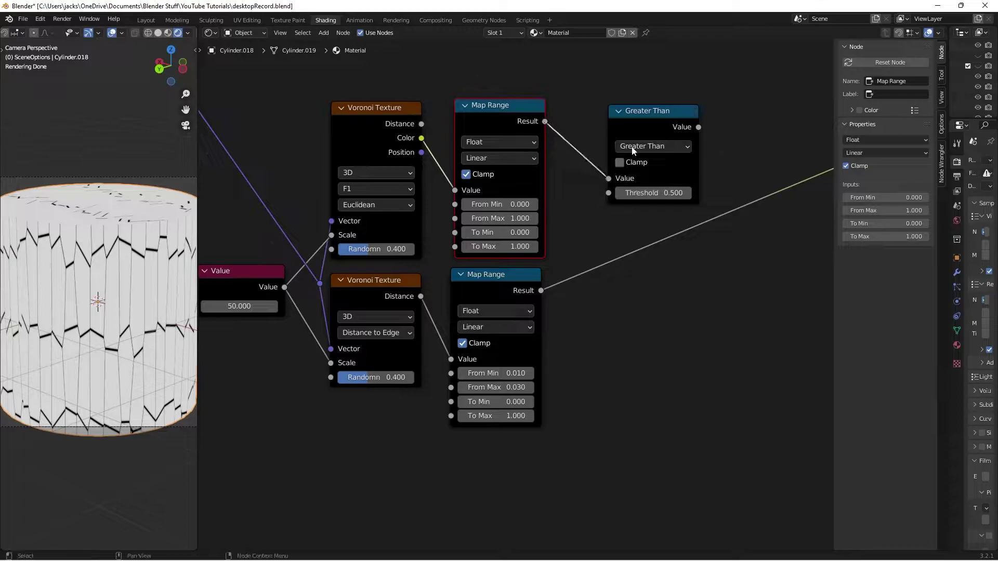
pyautogui.moveTo(650, 151); pyautogui.dragTo(644, 156)
pyautogui.keyDown('ctrl'); pyautogui.keyDown('shift'); pyautogui.click(629, 127); pyautogui.keyUp('shift'); pyautogui.keyUp('ctrl')
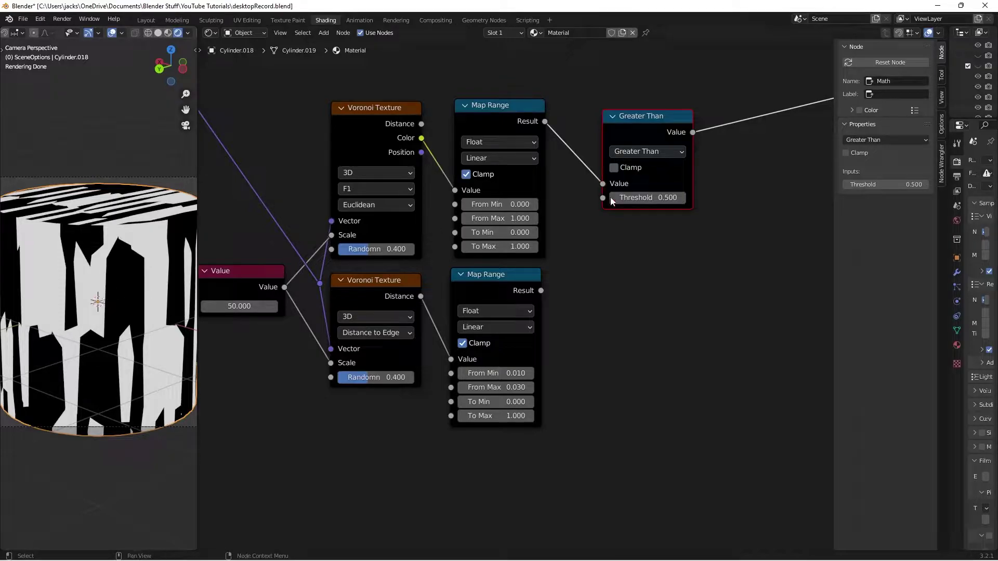
# Enable Clamp on the Greater Than node and nudge the lower Map Range into line with the upper one
pyautogui.click(624, 170)
pyautogui.scroll(-2, 647, 327)
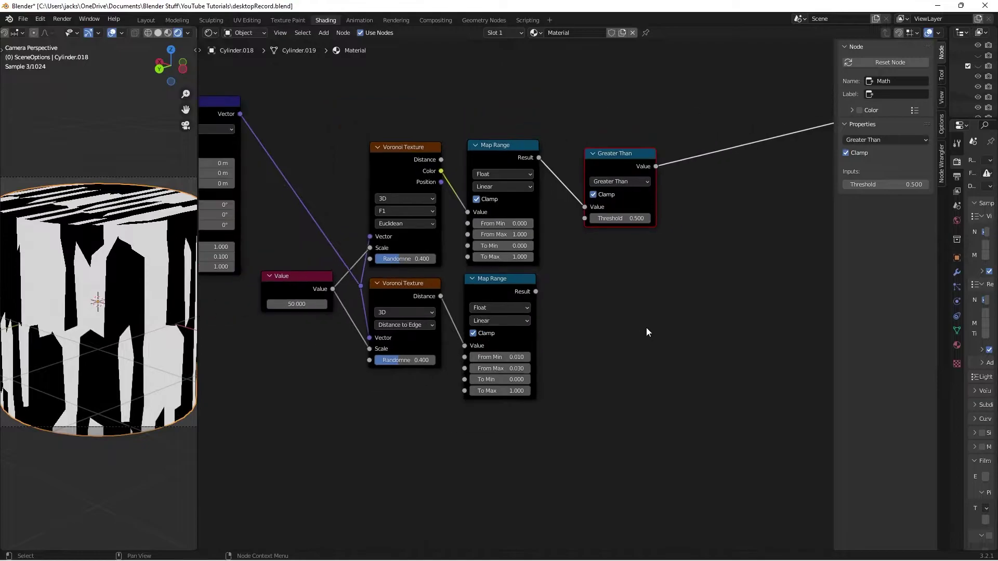
pyautogui.moveTo(536, 292); pyautogui.dragTo(538, 290)
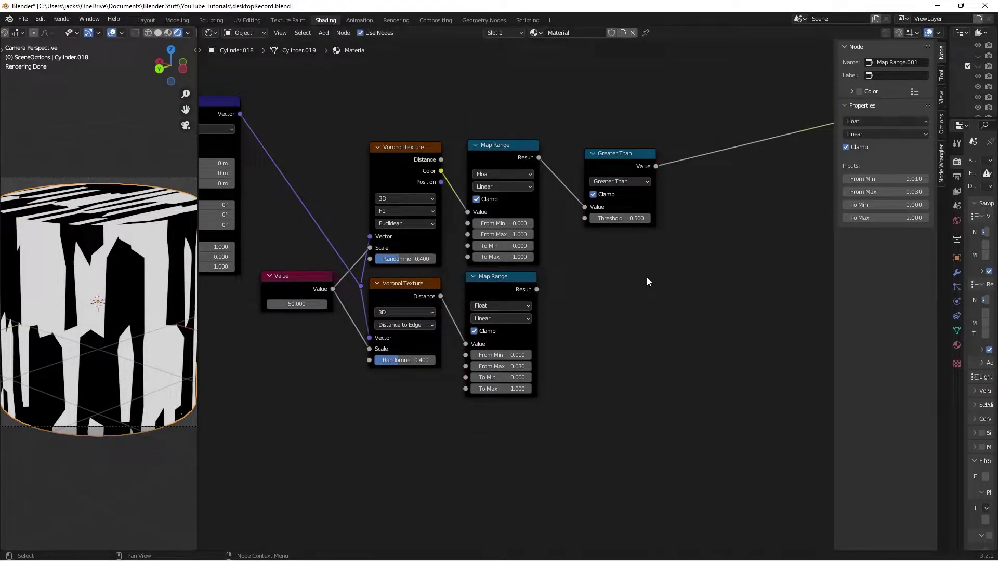
# Move the Value, Voronoi, Map Range and Greater Than nodes together further away from the Mapping node
pyautogui.scroll(-1, 632, 282)
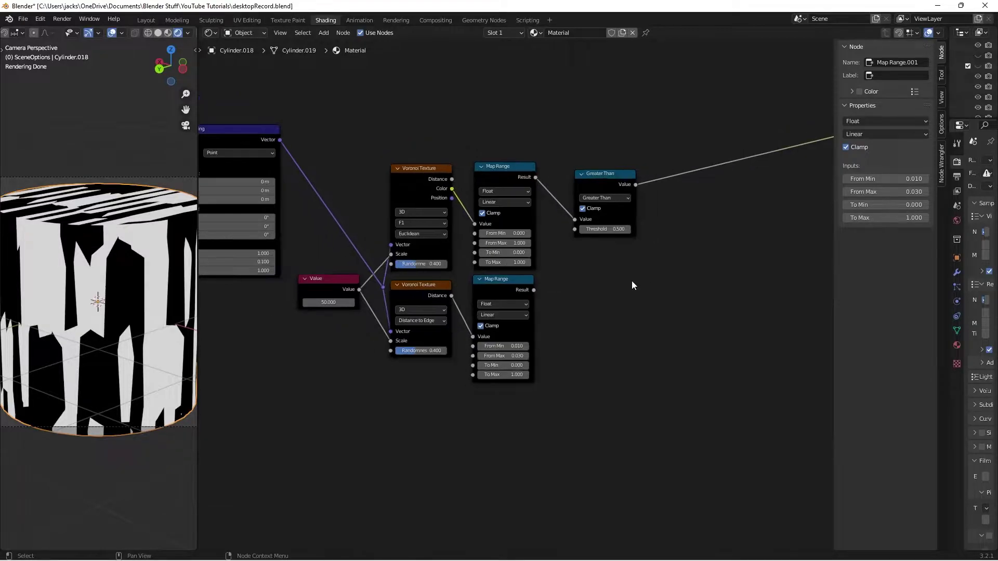
pyautogui.moveTo(304, 141); pyautogui.dragTo(626, 397)
pyautogui.press('g')
pyautogui.click(640, 316)
pyautogui.click(678, 327)
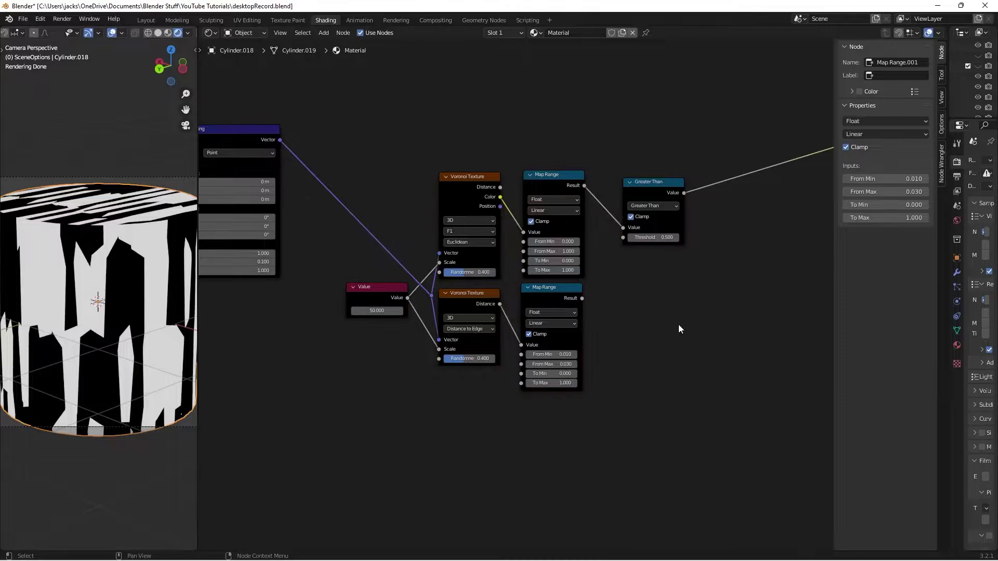
# Collapse both Voronoi Texture nodes and both Map Range nodes
pyautogui.moveTo(680, 327); pyautogui.dragTo(664, 346, button='middle')
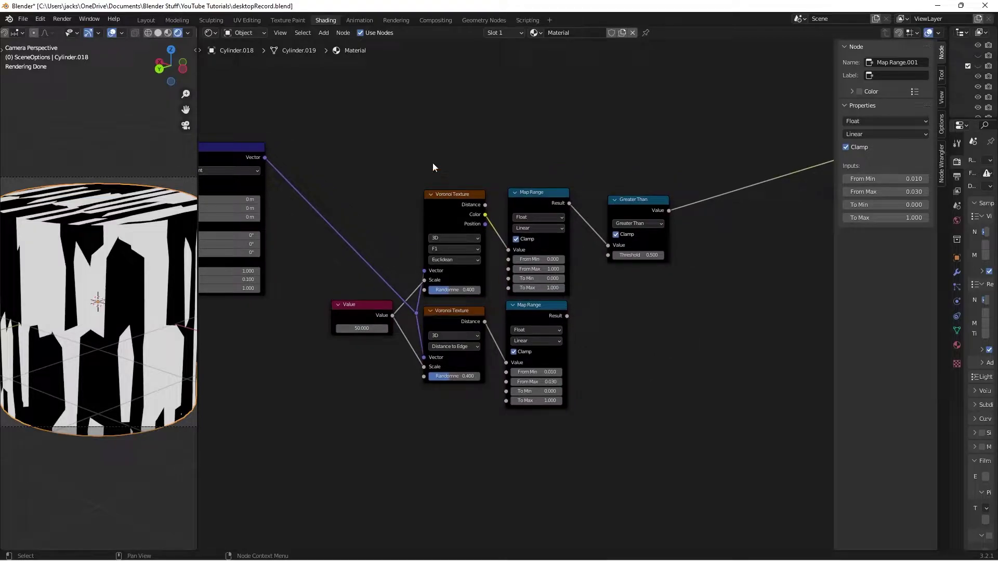
pyautogui.moveTo(432, 163); pyautogui.dragTo(560, 461)
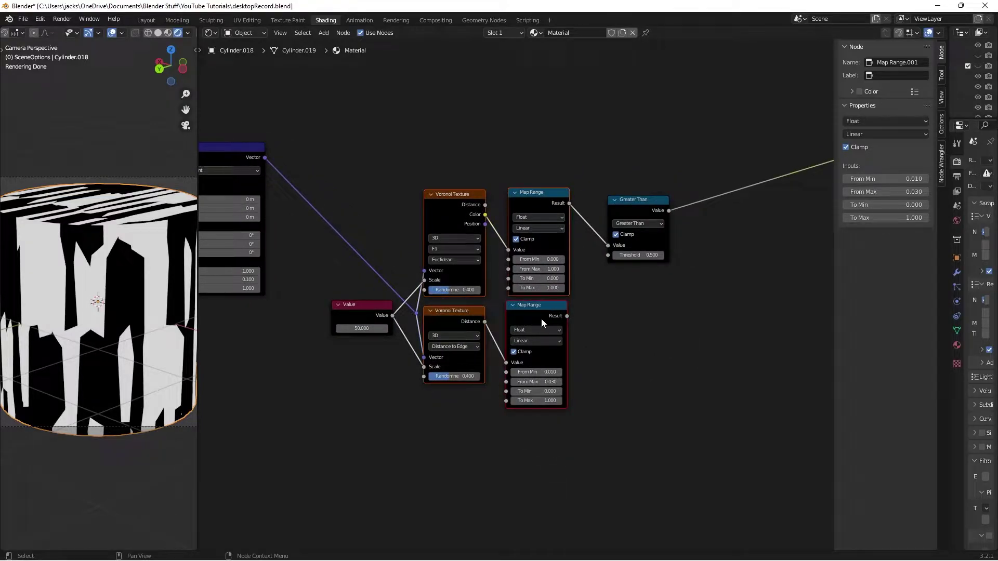
pyautogui.press('h')
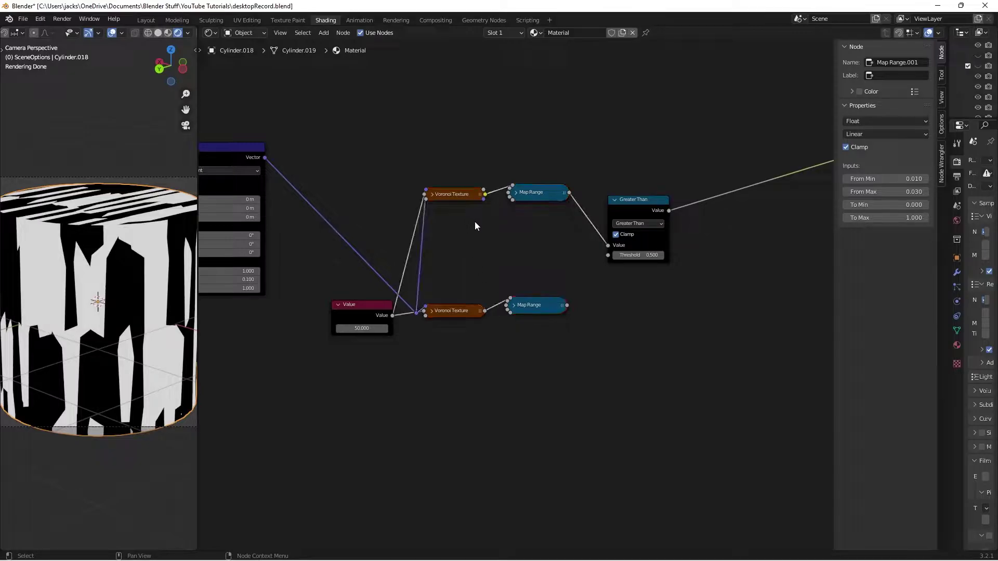
# Arrange the collapsed nodes into two compact rows with the Value and Greater Than nodes close beside them, and save the file
pyautogui.moveTo(453, 191); pyautogui.dragTo(457, 286)
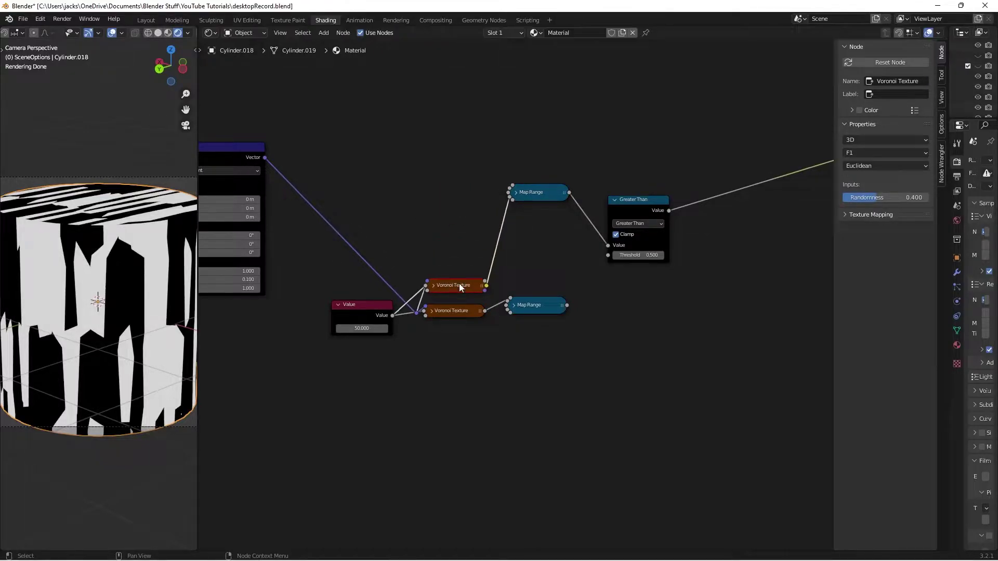
pyautogui.moveTo(534, 193); pyautogui.dragTo(531, 321)
pyautogui.moveTo(532, 283); pyautogui.dragTo(524, 295)
pyautogui.hotkey('ctrl', 's')
pyautogui.moveTo(370, 305); pyautogui.dragTo(385, 289)
pyautogui.moveTo(638, 207); pyautogui.dragTo(618, 246)
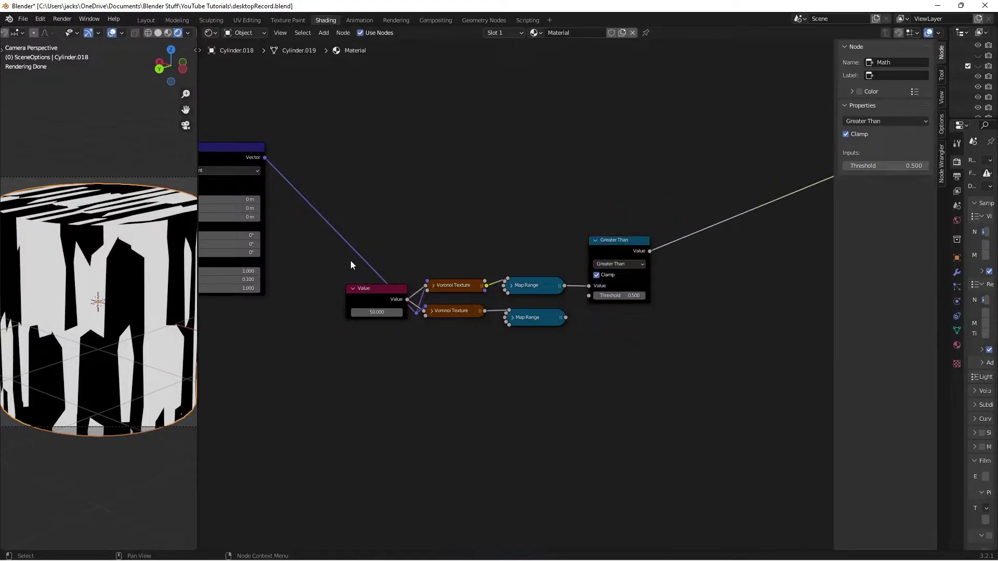
# Join the Value, Voronoi, Map Range and Greater Than nodes in a frame and save the file
pyautogui.moveTo(321, 201); pyautogui.dragTo(635, 358)
pyautogui.hotkey('ctrl', 'j')
pyautogui.moveTo(497, 226); pyautogui.dragTo(448, 269)
pyautogui.hotkey('ctrl', 's')
pyautogui.scroll(-2, 492, 215)
pyautogui.moveTo(462, 217); pyautogui.dragTo(477, 192, button='middle')
# Duplicate the frame with its nodes and Mapping links twice, stacking the copies below the original
pyautogui.moveTo(362, 219); pyautogui.dragTo(606, 336)
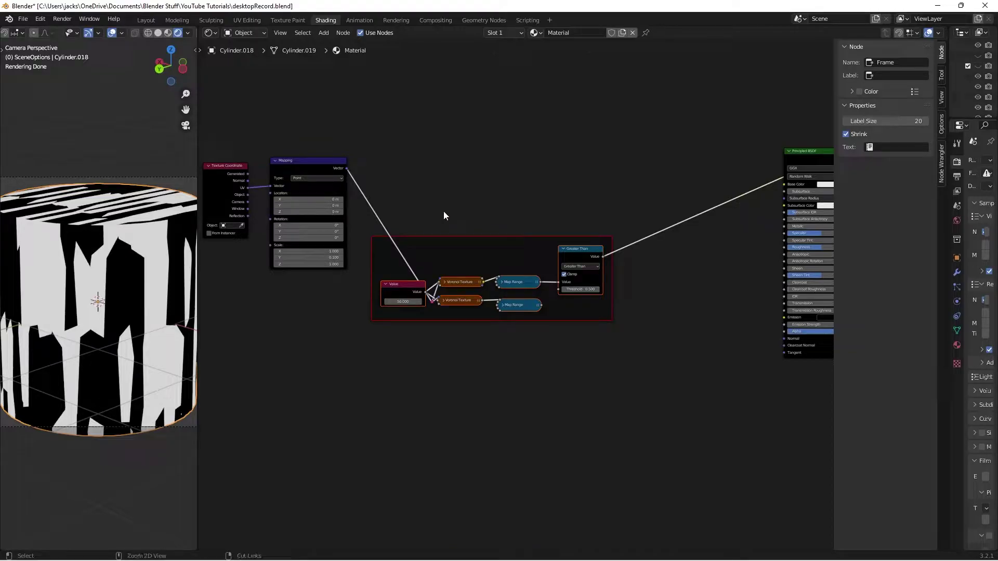
pyautogui.hotkey('shift', 'd')
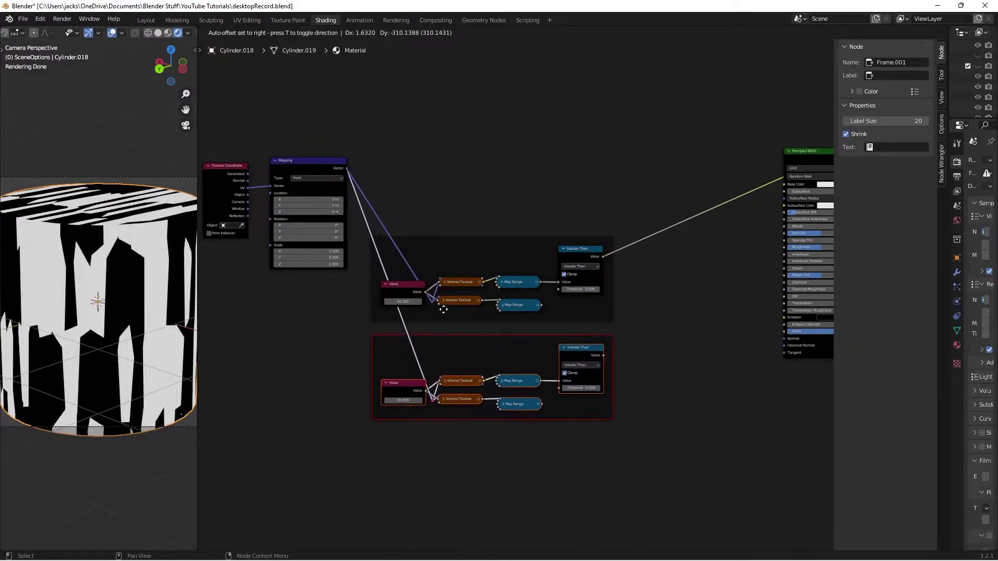
pyautogui.click(444, 307)
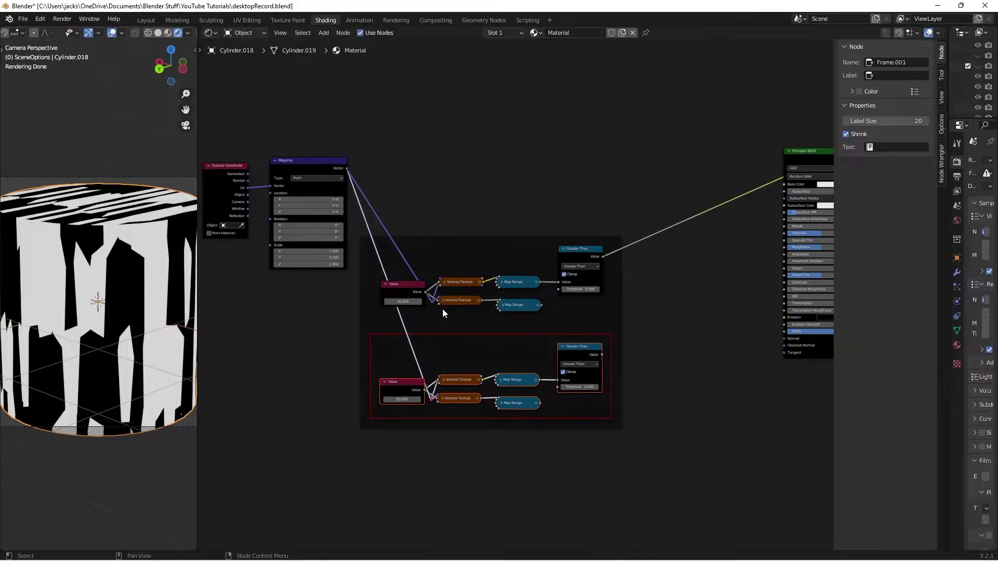
pyautogui.hotkey('shift', 'd')
pyautogui.moveTo(477, 336); pyautogui.dragTo(466, 443)
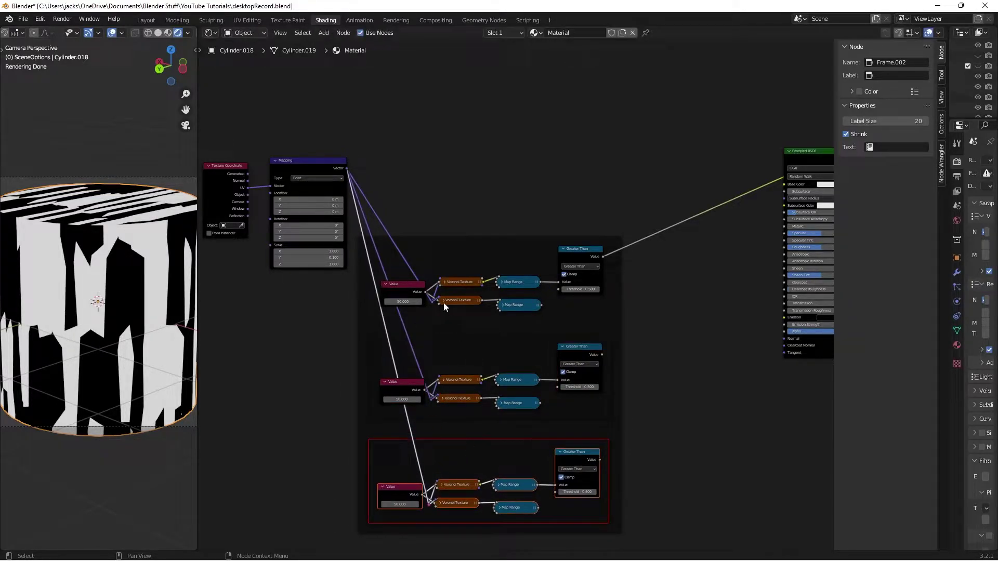
# Detach both duplicated frames from their parent frame so that all three frames are separate
pyautogui.click(441, 445)
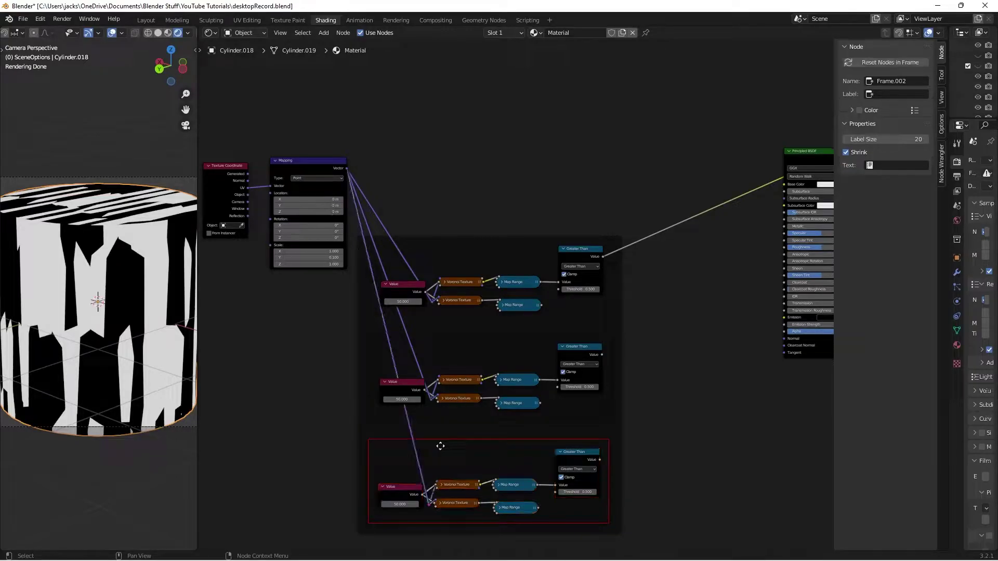
pyautogui.hotkey('alt', 'p')
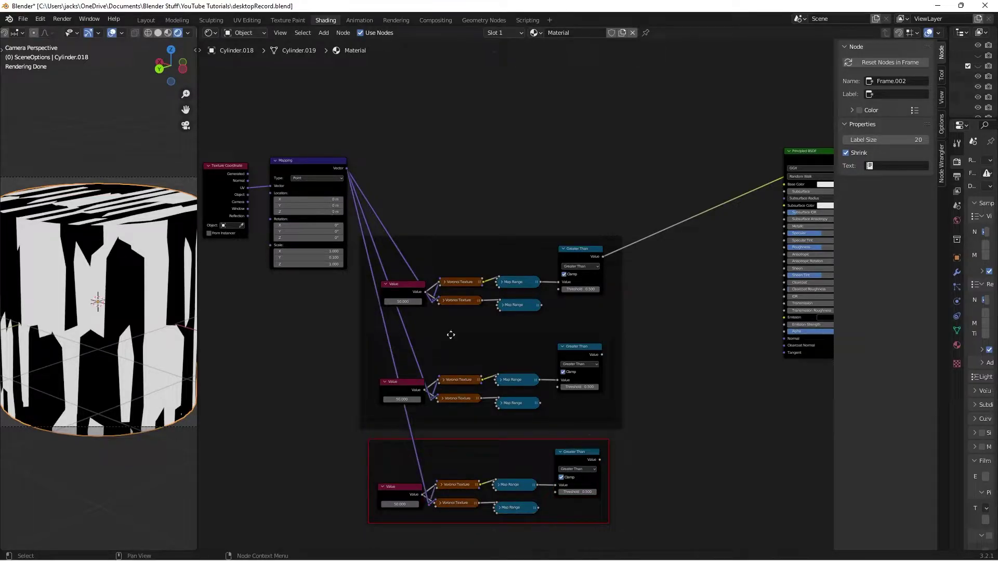
pyautogui.click(451, 335)
pyautogui.hotkey('alt', 'p')
pyautogui.hotkey('alt', 'a')
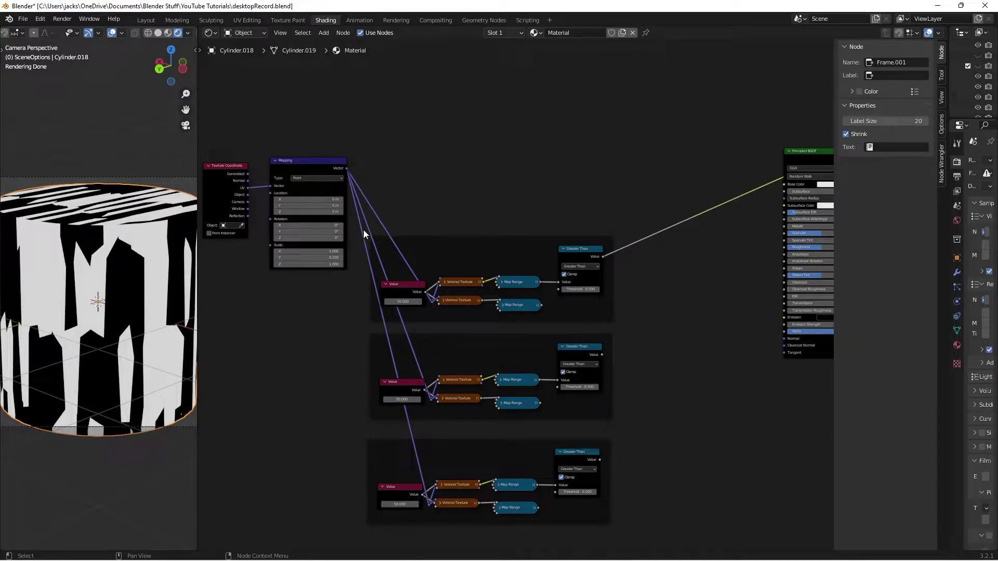
# Insert a reroute on the Mapping node's Vector links and place it beside the middle frame
pyautogui.keyDown('shift'); pyautogui.moveTo(364, 230); pyautogui.dragTo(391, 207, button='right'); pyautogui.keyUp('shift')
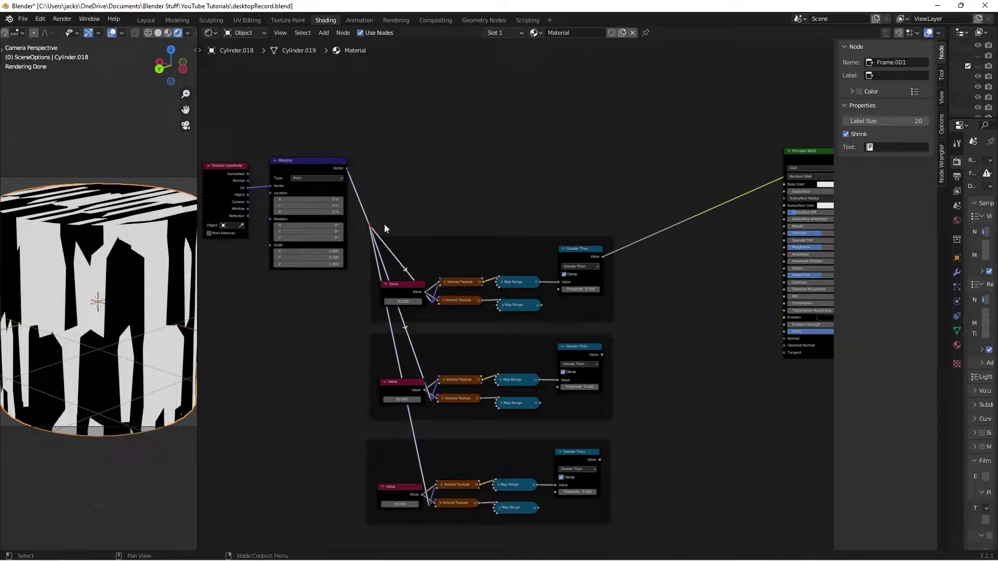
pyautogui.press('g')
pyautogui.click(347, 397)
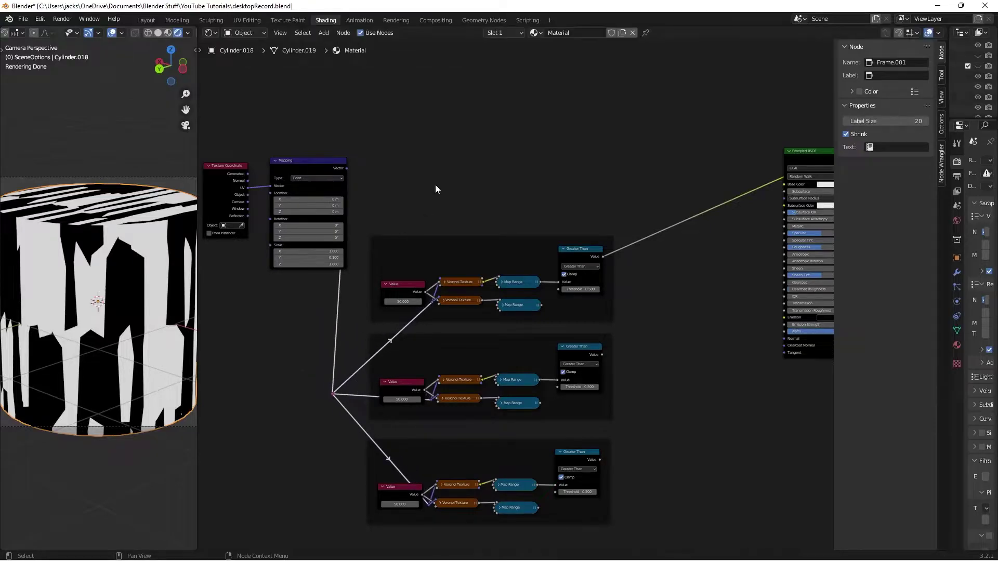
# Move the Texture Coordinate and Mapping nodes further away from the frames and save the file
pyautogui.moveTo(435, 185); pyautogui.dragTo(504, 206, button='middle')
pyautogui.moveTo(287, 148); pyautogui.dragTo(408, 230)
pyautogui.press('g')
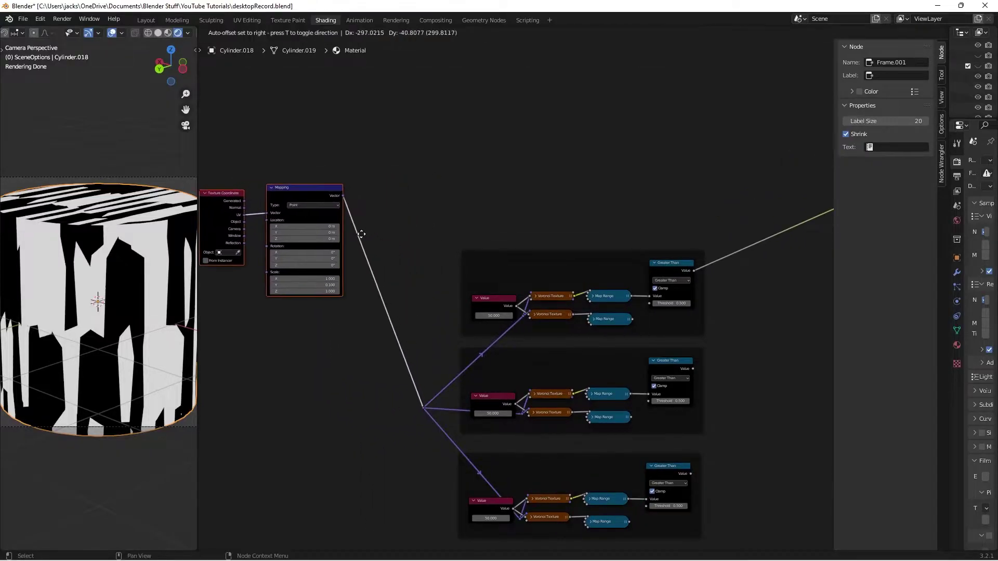
pyautogui.click(347, 251)
pyautogui.click(483, 194)
pyautogui.moveTo(609, 240); pyautogui.dragTo(466, 153, button='middle')
pyautogui.scroll(3, 463, 172)
pyautogui.scroll(2, 403, 187)
pyautogui.moveTo(456, 266); pyautogui.dragTo(452, 241, button='middle')
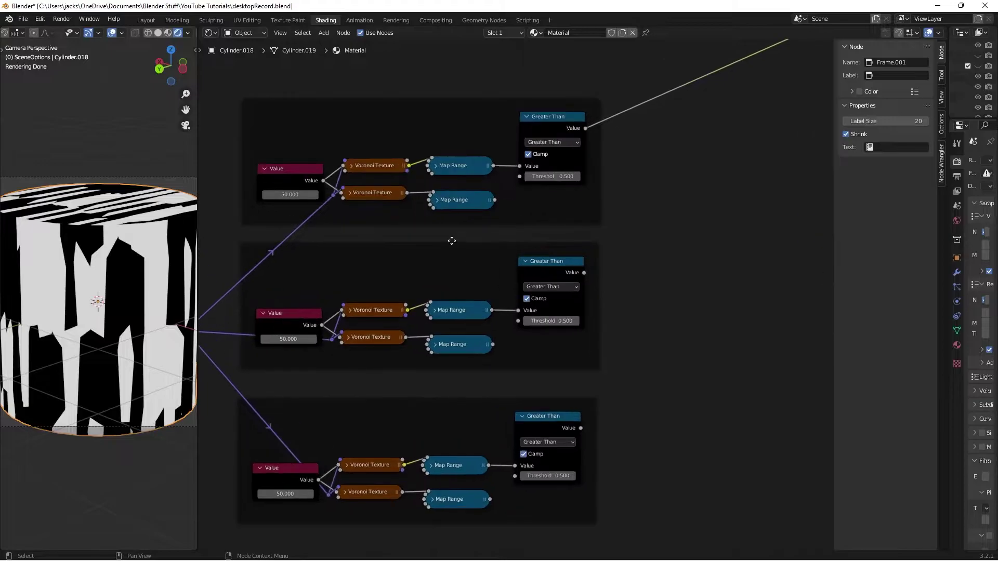
pyautogui.hotkey('ctrl', 's')
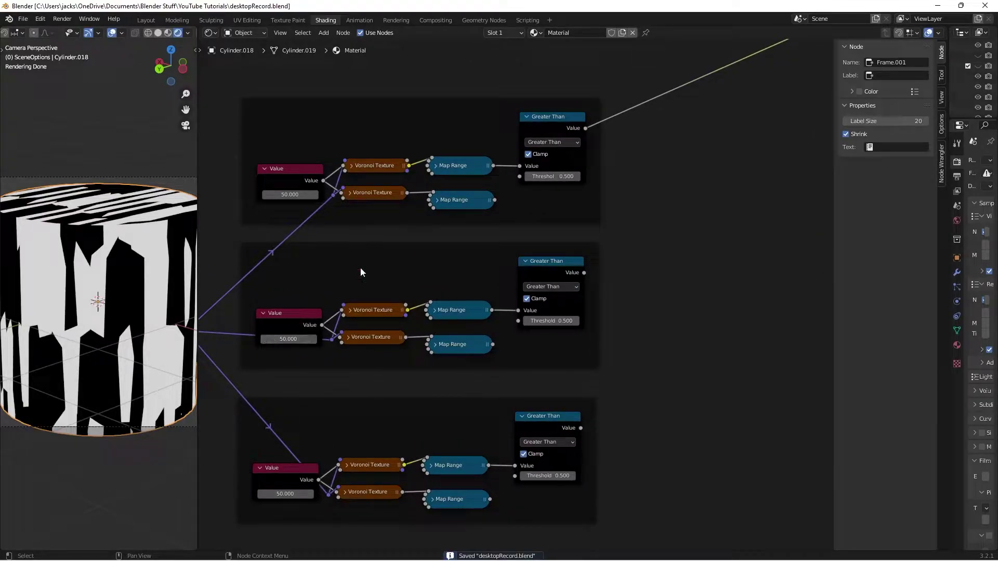
# Set the Greater Than threshold in the first frame to 0.333
pyautogui.scroll(2, 591, 141)
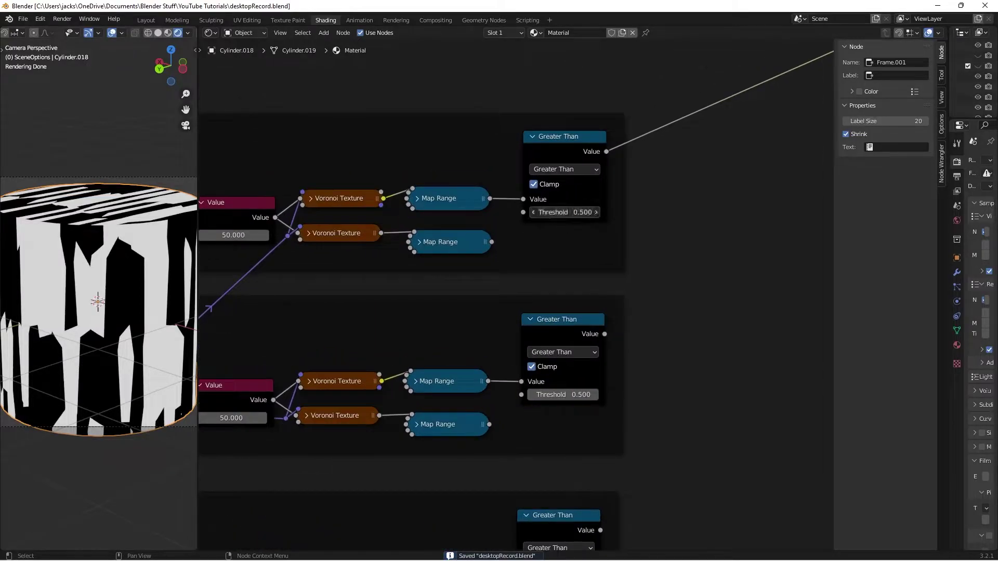
pyautogui.click(549, 176)
pyautogui.write('.333')
pyautogui.press('Return')
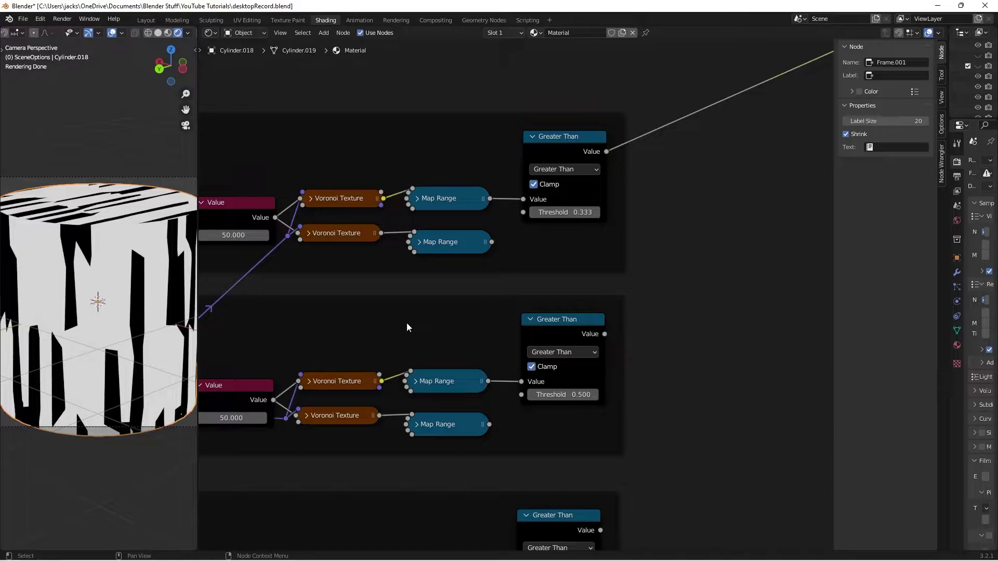
# Set the Value node in the middle frame to 75
pyautogui.moveTo(407, 327); pyautogui.dragTo(490, 281, button='middle')
pyautogui.click(294, 371)
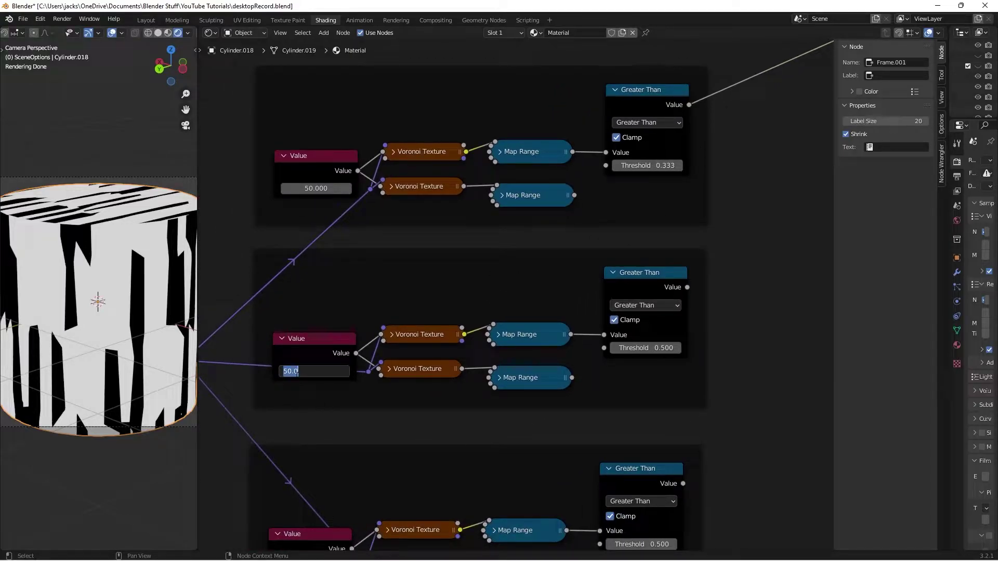
pyautogui.write('75')
pyautogui.press('Return')
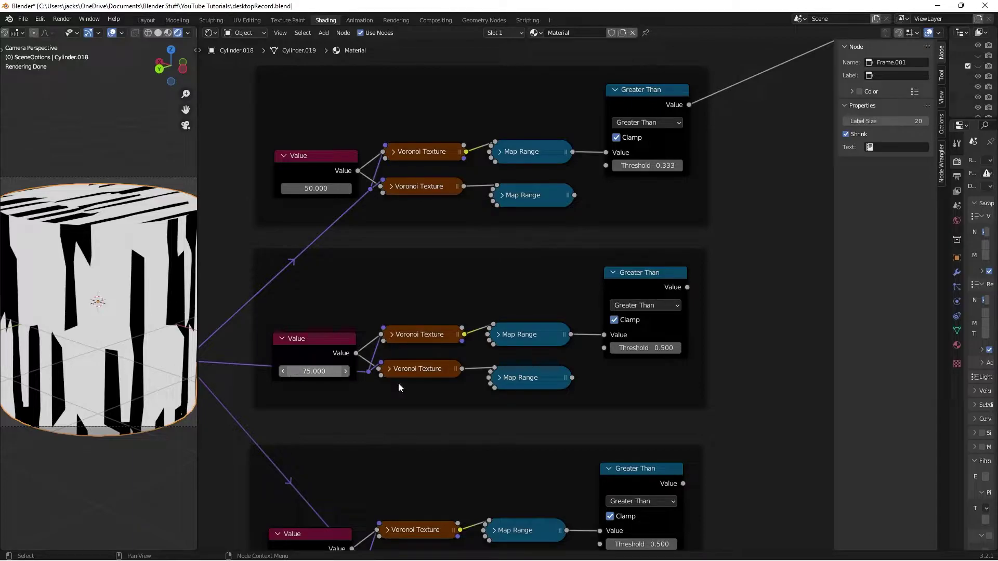
# Set the Value node in the lowest frame to 100
pyautogui.moveTo(699, 425); pyautogui.dragTo(696, 307, button='middle')
pyautogui.click(643, 341)
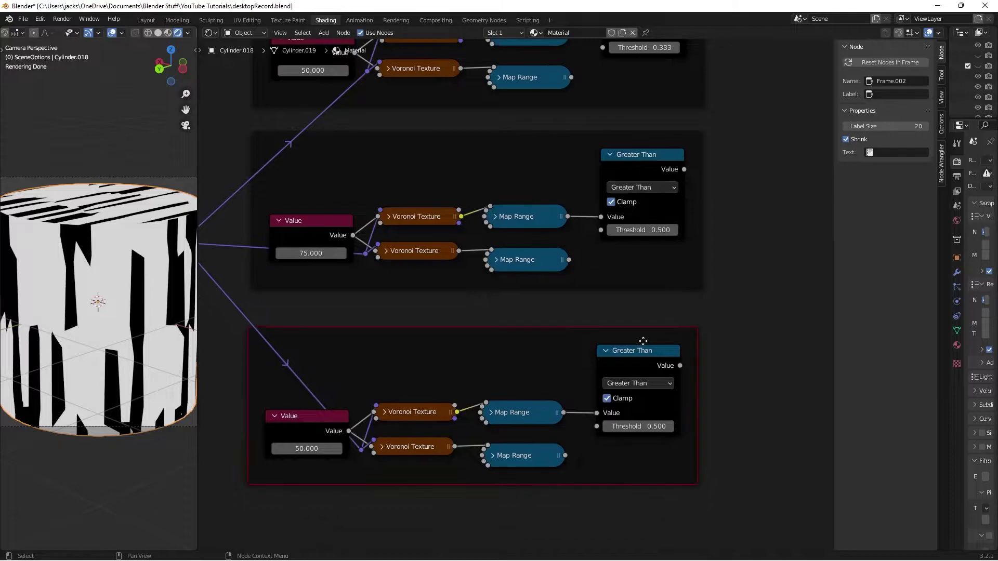
pyautogui.click(644, 357)
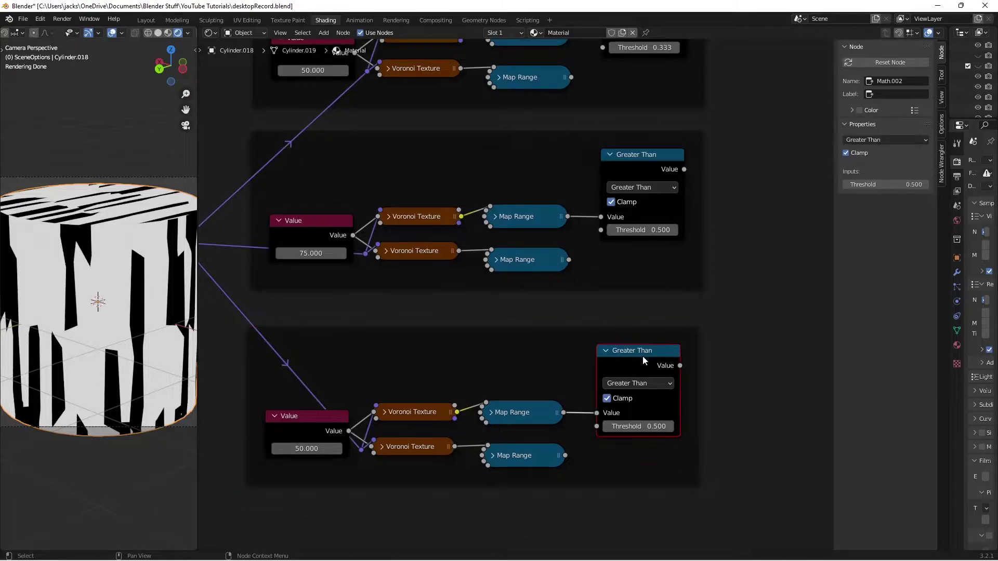
pyautogui.click(321, 448)
pyautogui.write('100')
pyautogui.press('Return')
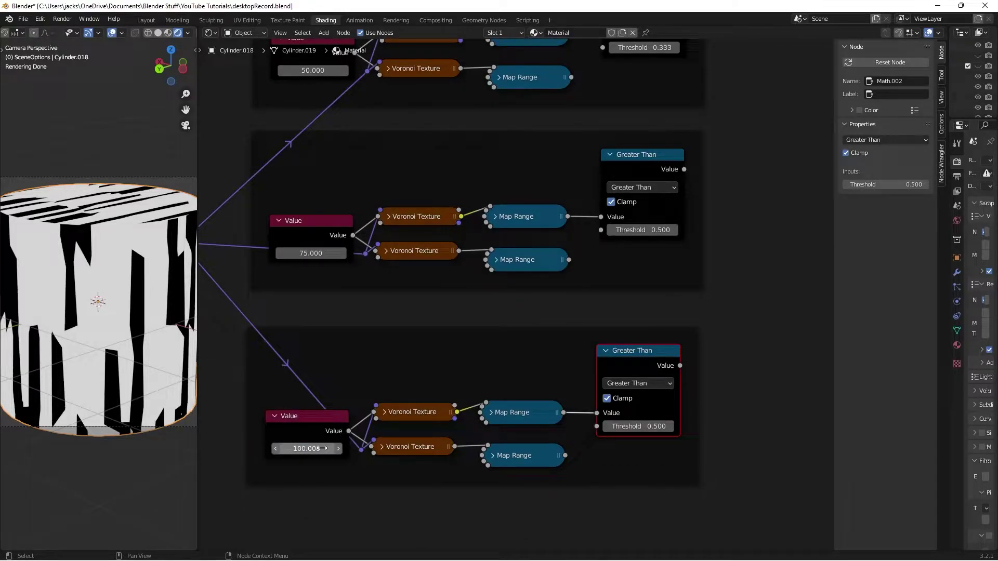
# Set the Greater Than threshold in the lowest frame to 1
pyautogui.click(638, 426)
pyautogui.write('1')
pyautogui.press('Return')
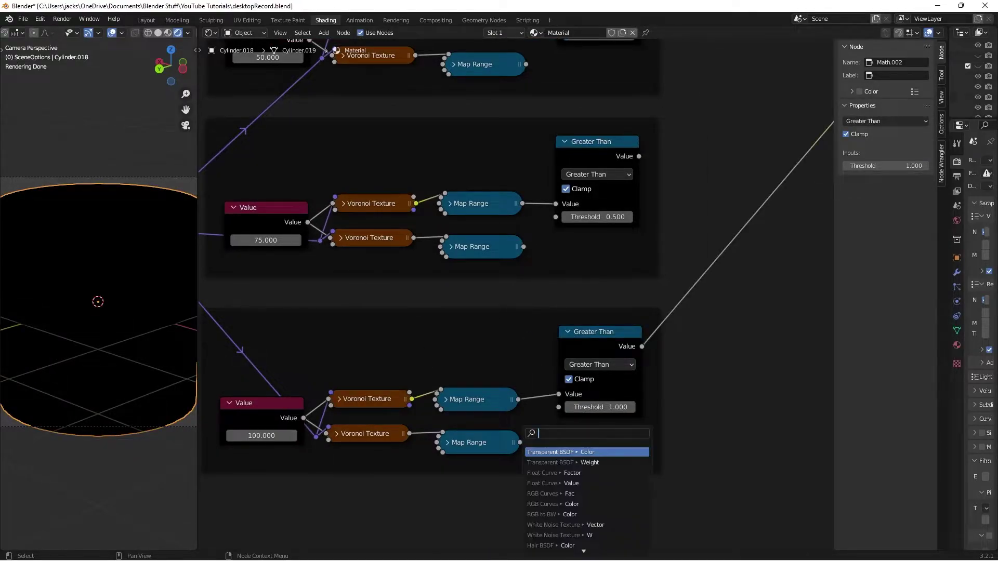
# Preview the Greater Than output of the middle frame and of the first frame on the cylinder, and save the file
pyautogui.keyDown('ctrl'); pyautogui.keyDown('shift'); pyautogui.click(583, 161); pyautogui.keyUp('shift'); pyautogui.keyUp('ctrl')
pyautogui.moveTo(593, 127); pyautogui.dragTo(566, 283, button='middle')
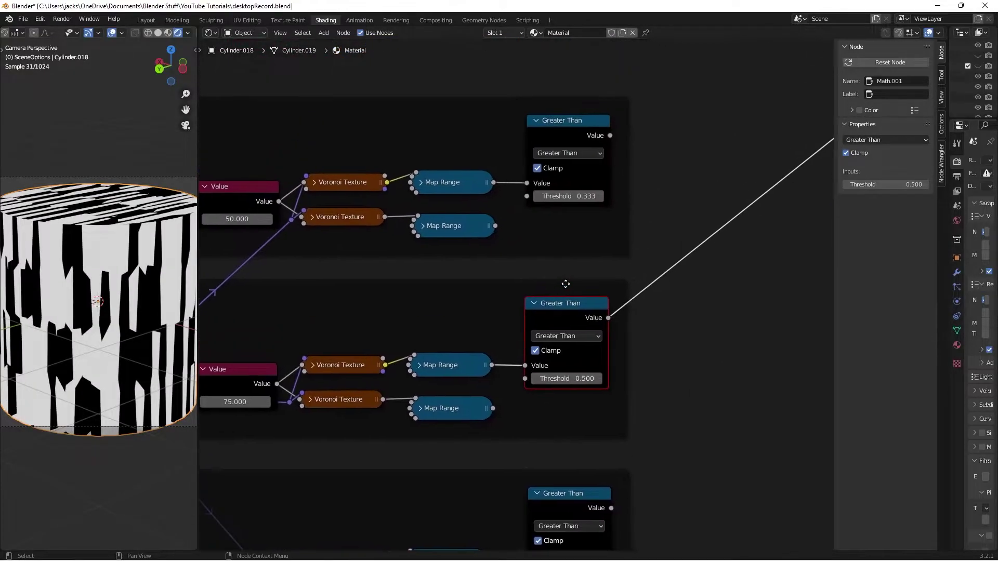
pyautogui.keyDown('ctrl'); pyautogui.keyDown('shift'); pyautogui.click(570, 126); pyautogui.keyUp('shift'); pyautogui.keyUp('ctrl')
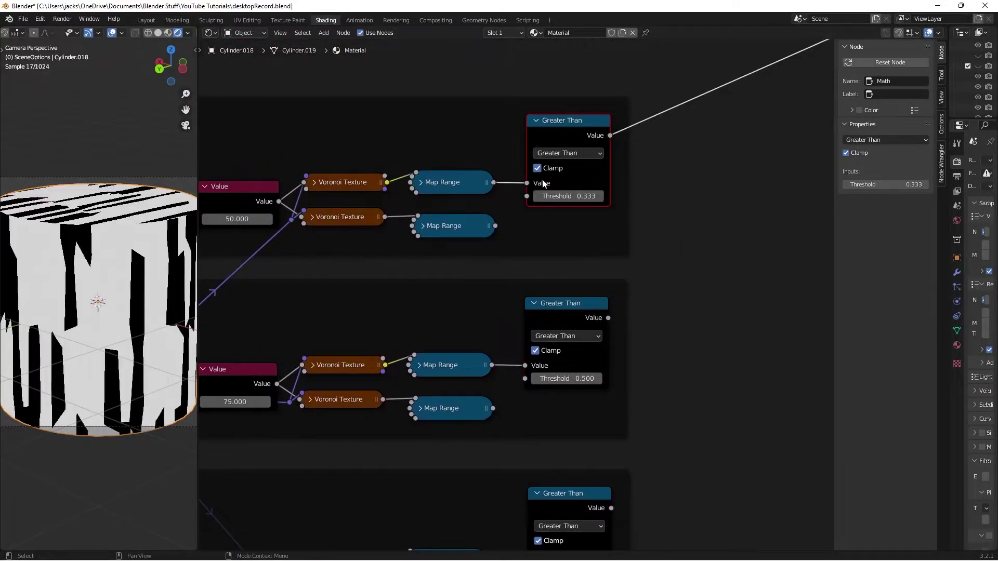
pyautogui.hotkey('ctrl', 's')
# Add a Mix color node beside the lowest frame
pyautogui.moveTo(678, 356); pyautogui.dragTo(601, 214, button='middle')
pyautogui.scroll(-2, 603, 249)
pyautogui.click(612, 306)
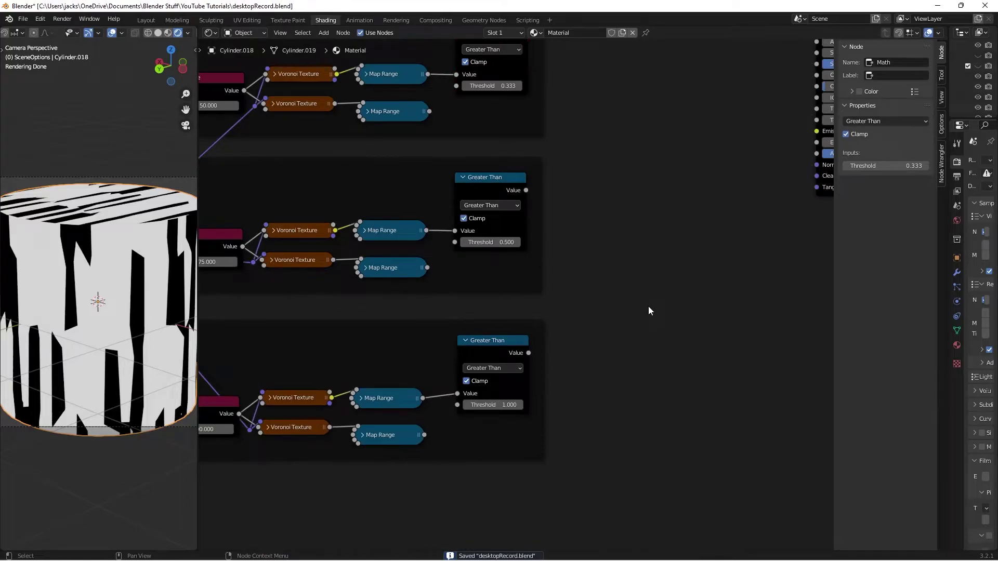
pyautogui.hotkey('shift', 'a')
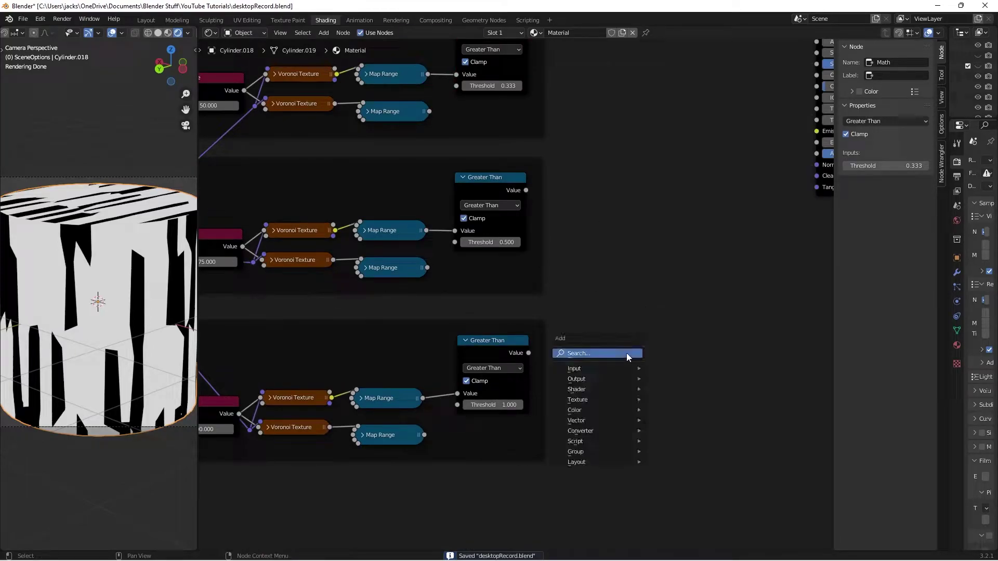
pyautogui.write('mix')
pyautogui.press('Return')
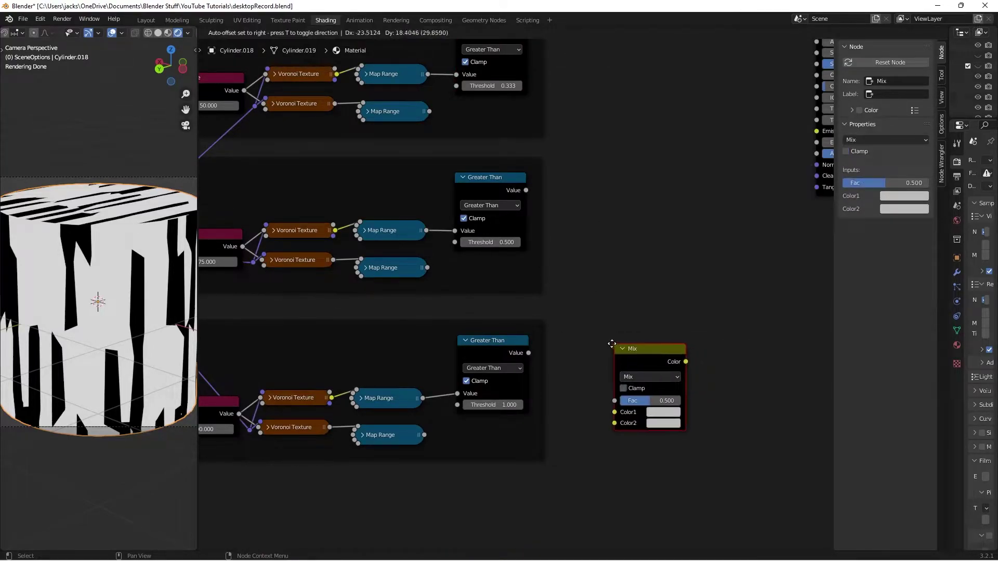
pyautogui.click(589, 308)
# Connect the lowest frame's Greater Than output to the Mix node's Fac and its lower Map Range to Color1
pyautogui.moveTo(529, 354); pyautogui.dragTo(537, 357)
pyautogui.moveTo(591, 374); pyautogui.dragTo(589, 364)
pyautogui.moveTo(425, 435); pyautogui.dragTo(589, 380)
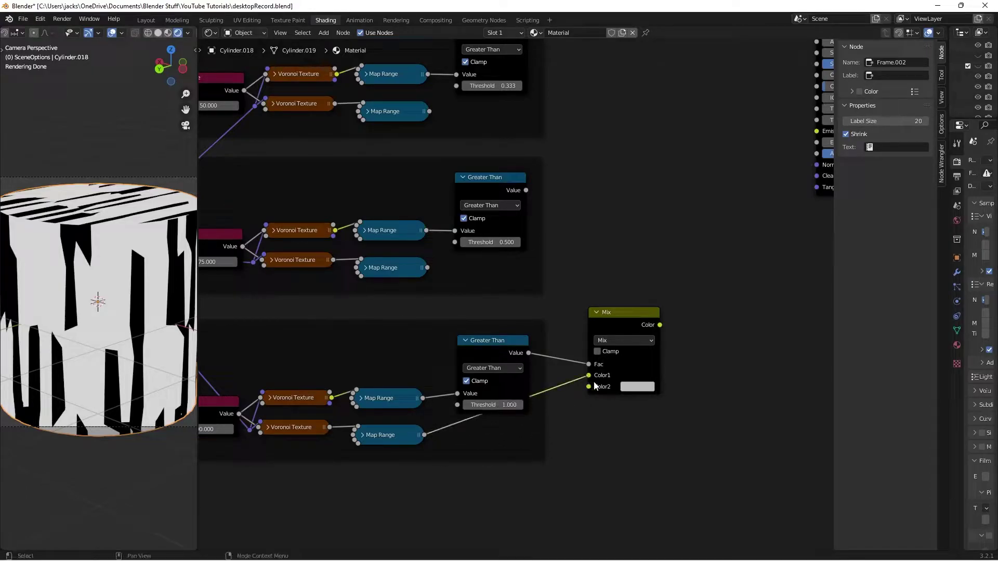
# Set the Mix node's Color2 to black, preview its output on the cylinder and enable Clamp
pyautogui.click(627, 391)
pyautogui.moveTo(703, 301); pyautogui.dragTo(704, 338)
pyautogui.keyDown('ctrl'); pyautogui.keyDown('shift'); pyautogui.click(613, 317); pyautogui.keyUp('shift'); pyautogui.keyUp('ctrl')
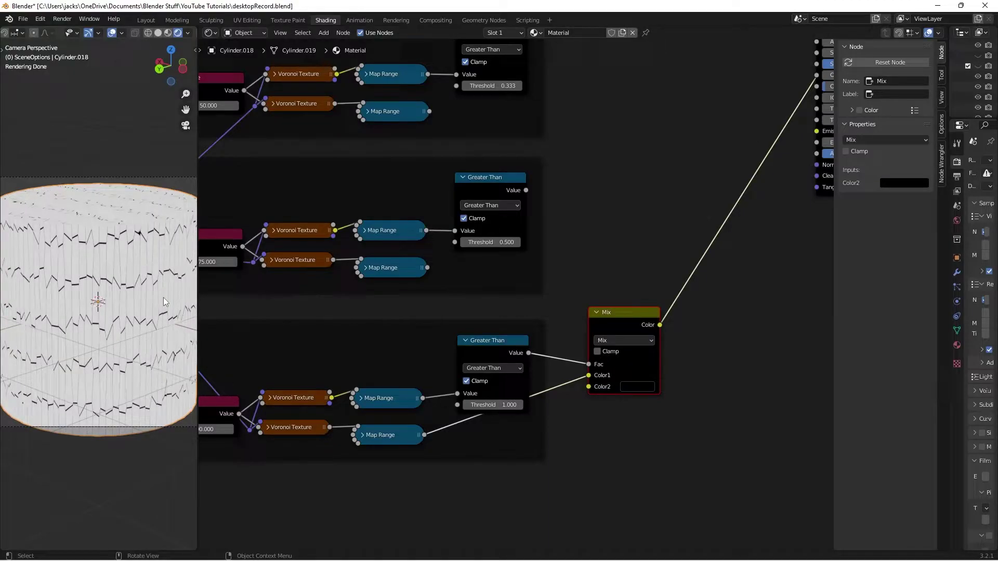
pyautogui.click(597, 351)
pyautogui.moveTo(609, 326); pyautogui.dragTo(602, 327)
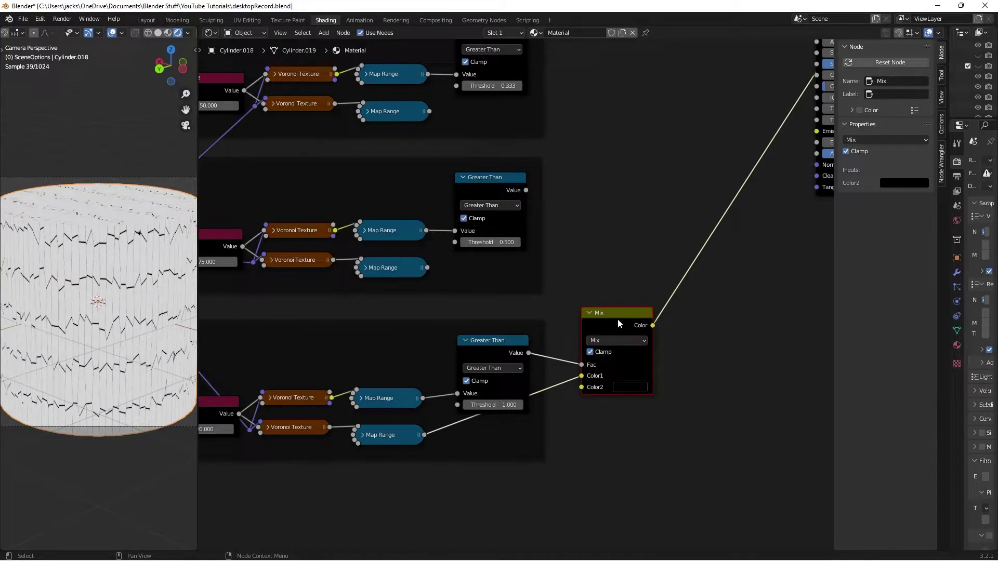
# Duplicate the Mix node and place the copy beside the middle frame
pyautogui.hotkey('shift', 'd')
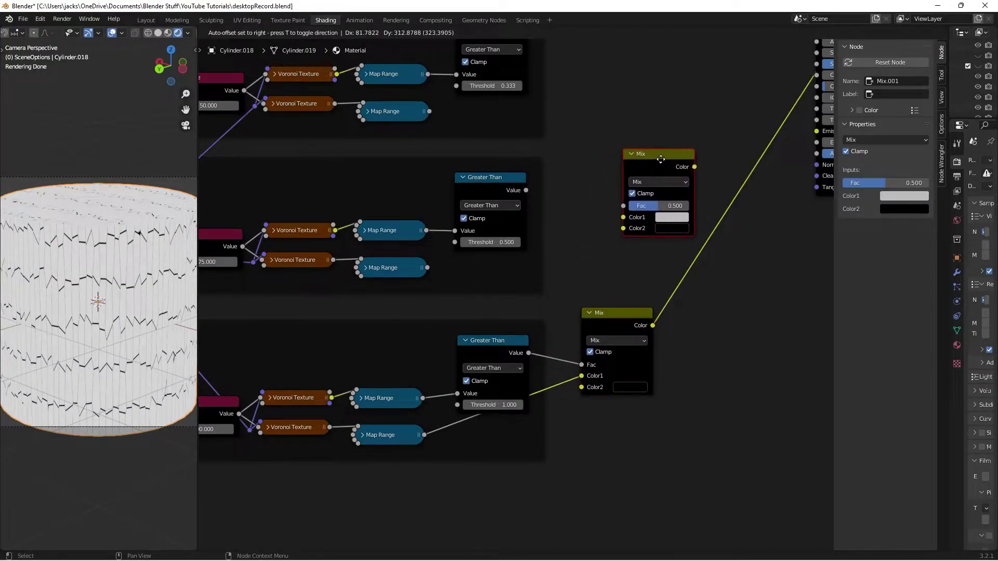
pyautogui.click(665, 161)
pyautogui.moveTo(575, 153); pyautogui.dragTo(574, 198, button='middle')
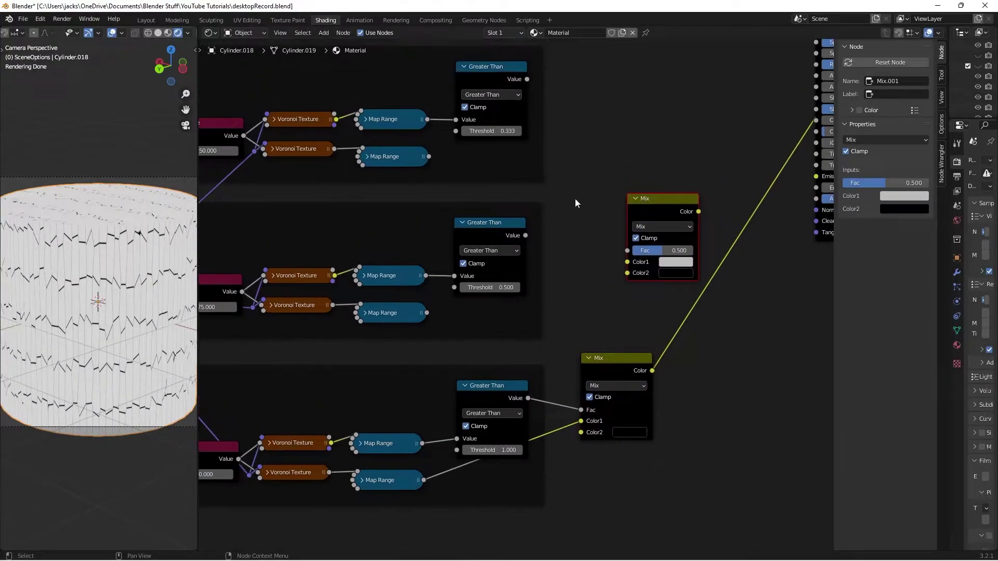
# Wire the middle frame's Greater Than to the new Mix's Fac, its lower Map Range to Color1 and the lowest Mix to Color2, and preview it
pyautogui.click(525, 233)
pyautogui.moveTo(525, 235); pyautogui.dragTo(640, 257)
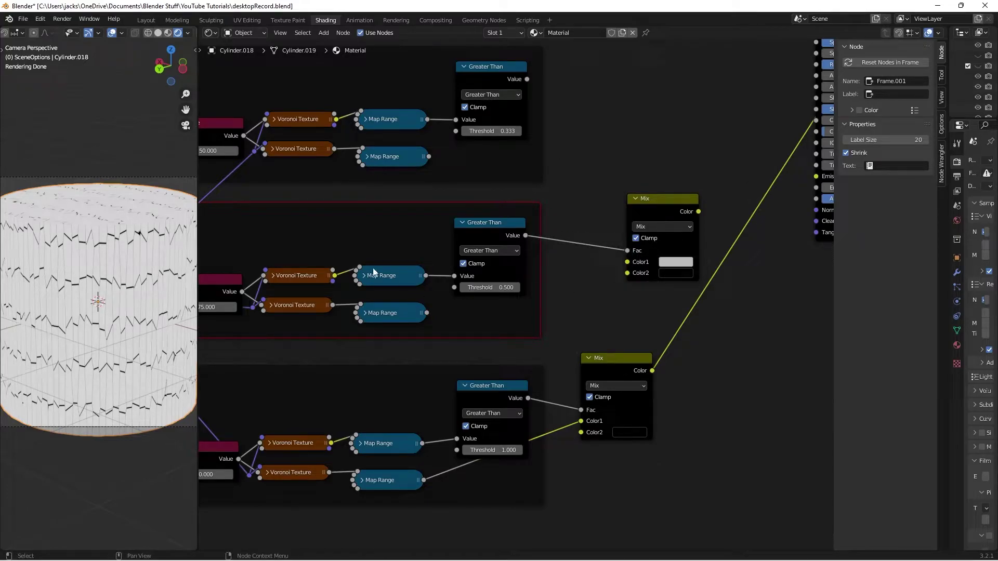
pyautogui.moveTo(426, 313); pyautogui.dragTo(627, 262)
pyautogui.moveTo(603, 370); pyautogui.dragTo(627, 273)
pyautogui.keyDown('ctrl'); pyautogui.keyDown('shift'); pyautogui.click(653, 208); pyautogui.keyUp('shift'); pyautogui.keyUp('ctrl')
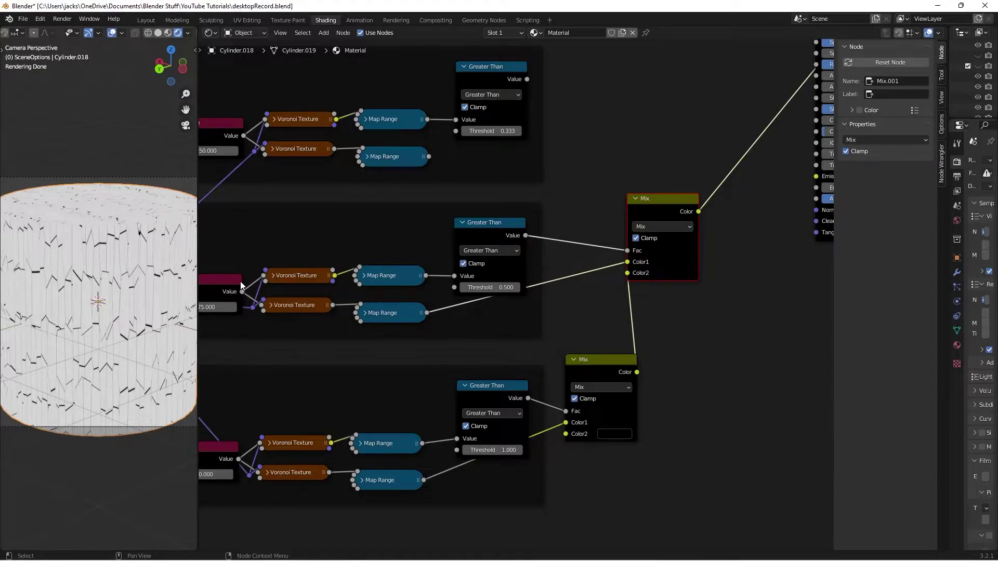
# Duplicate the middle Mix node and place the copy beside the first frame
pyautogui.scroll(-3, 379, 250)
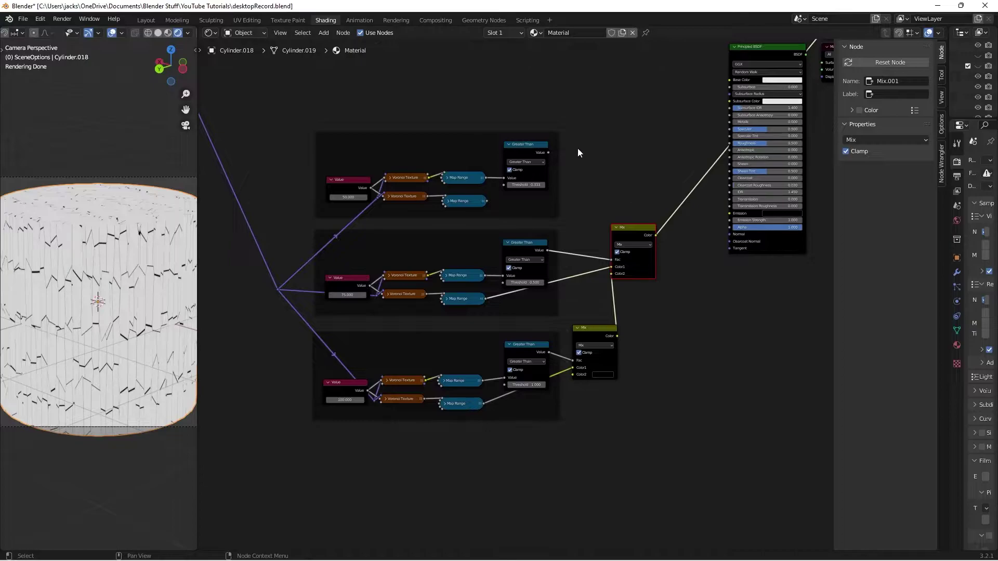
pyautogui.moveTo(643, 156); pyautogui.dragTo(594, 254, button='middle')
pyautogui.scroll(1, 596, 281)
pyautogui.hotkey('shift', 'd')
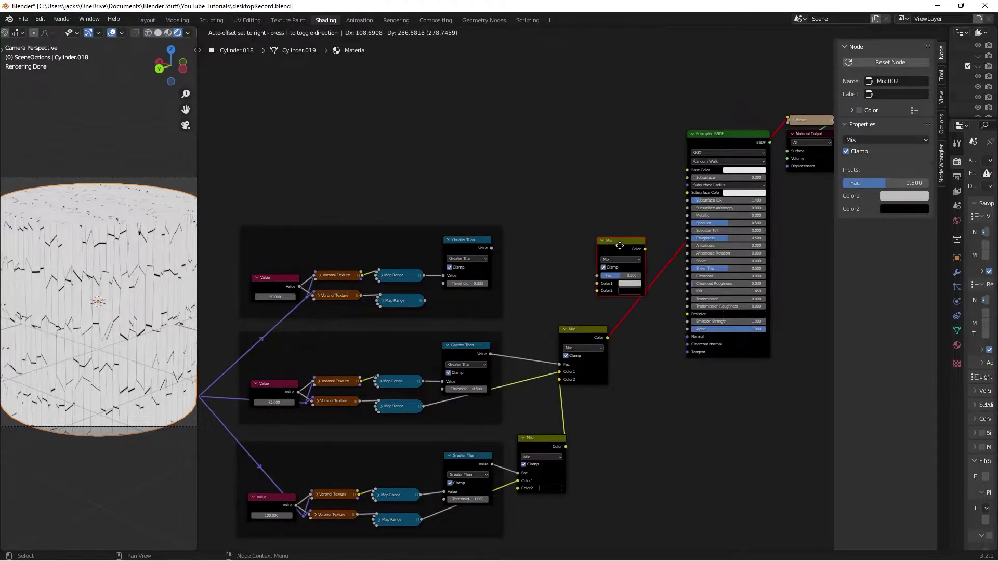
pyautogui.click(623, 228)
# Wire the first frame's Greater Than to the new Mix's Fac, its lower Map Range to Color1 and the middle Mix to Color2; preview and save
pyautogui.moveTo(491, 248); pyautogui.dragTo(601, 258)
pyautogui.moveTo(425, 301); pyautogui.dragTo(605, 268)
pyautogui.moveTo(606, 338); pyautogui.dragTo(602, 274)
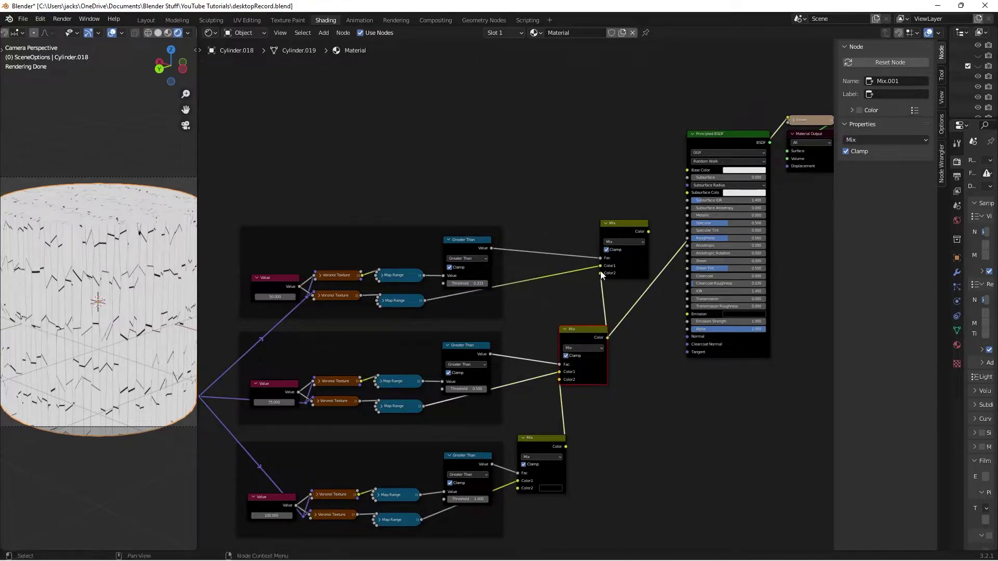
pyautogui.keyDown('ctrl'); pyautogui.keyDown('shift'); pyautogui.click(616, 230); pyautogui.keyUp('shift'); pyautogui.keyUp('ctrl')
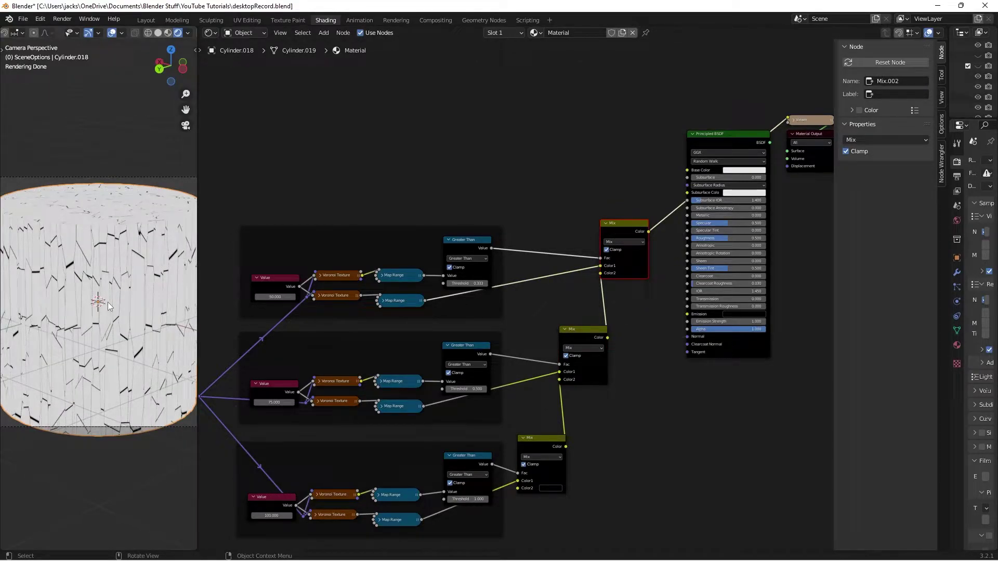
pyautogui.hotkey('ctrl', 's')
# Move the three frames and their Mix nodes together down and away from the Principled BSDF
pyautogui.scroll(-3, 430, 322)
pyautogui.moveTo(522, 345); pyautogui.dragTo(567, 319, button='middle')
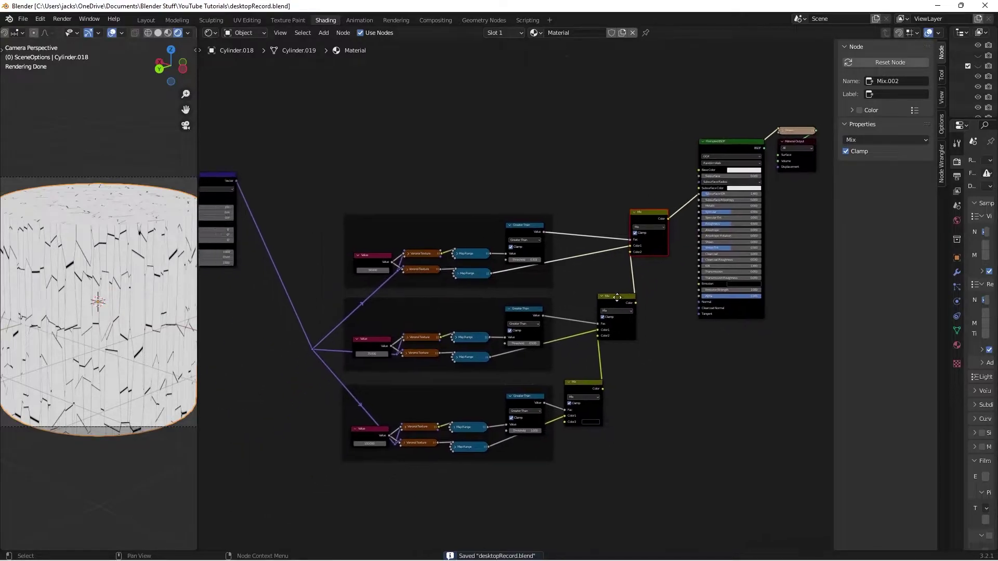
pyautogui.scroll(-2, 567, 320)
pyautogui.moveTo(335, 182); pyautogui.dragTo(552, 480)
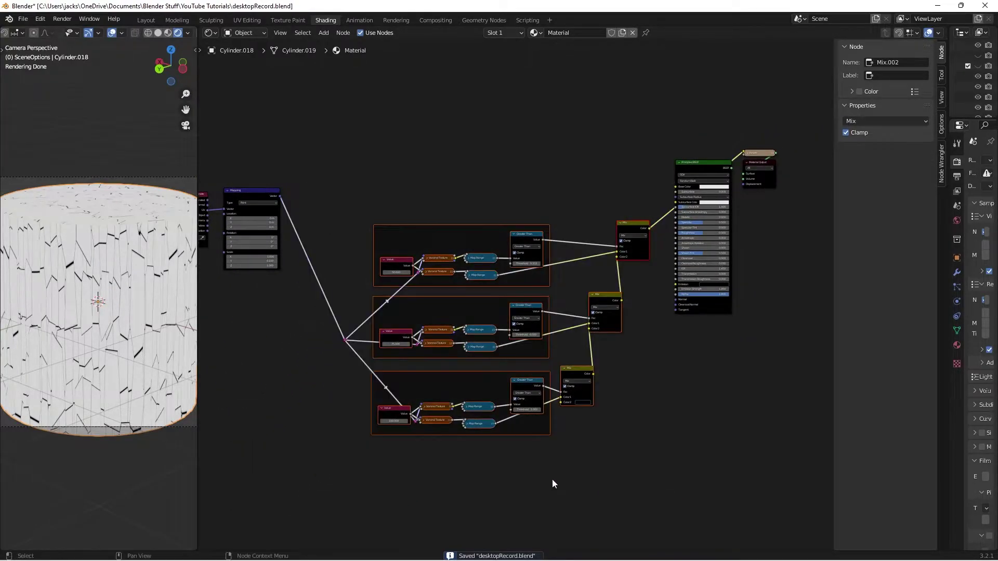
pyautogui.moveTo(565, 437); pyautogui.dragTo(589, 420, button='middle')
pyautogui.press('g')
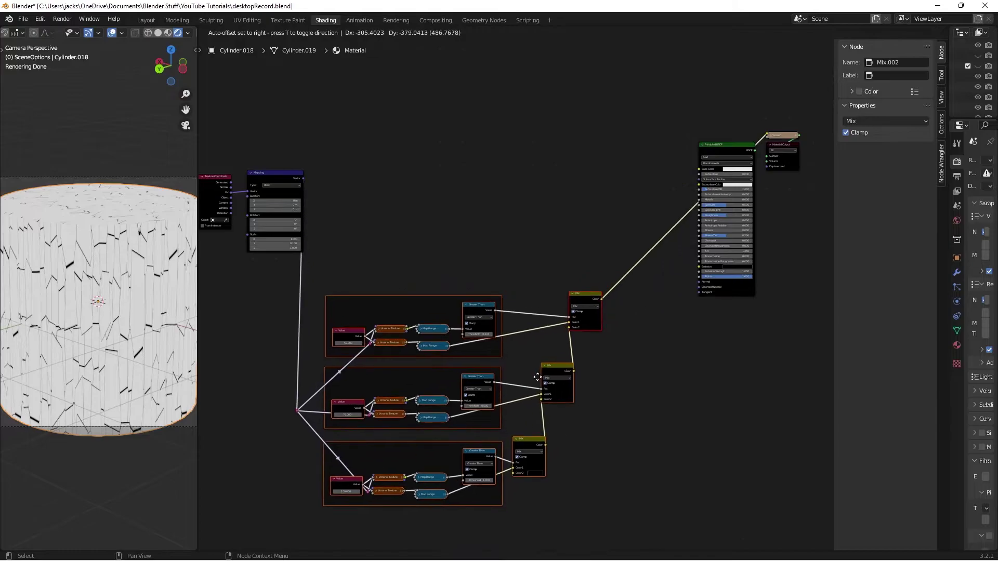
pyautogui.click(521, 397)
pyautogui.click(447, 291)
# Move the Texture Coordinate and Mapping nodes further left of the frames and save the file
pyautogui.moveTo(354, 171); pyautogui.dragTo(429, 207, button='middle')
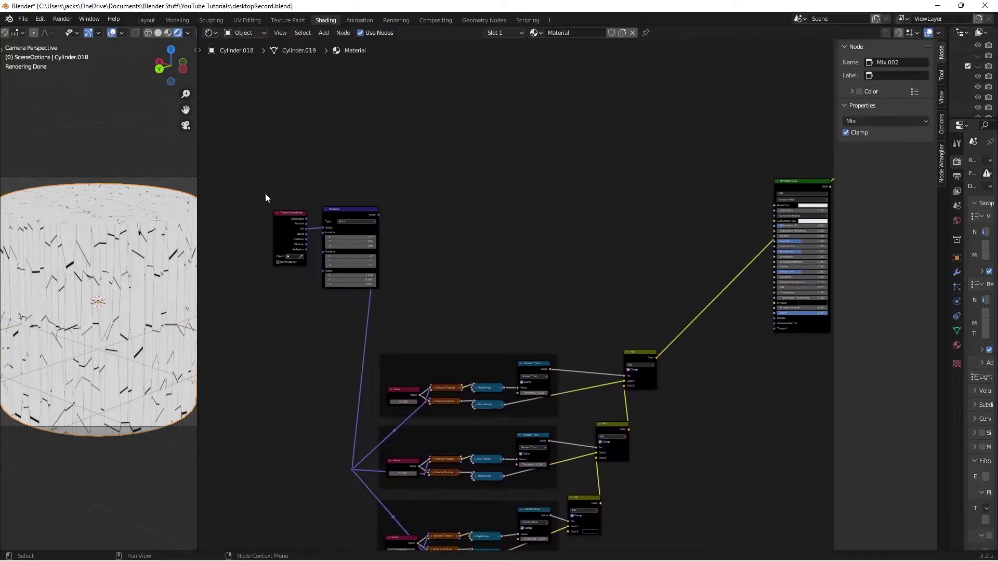
pyautogui.moveTo(266, 193); pyautogui.dragTo(396, 267)
pyautogui.press('g')
pyautogui.click(333, 281)
pyautogui.click(439, 277)
pyautogui.hotkey('ctrl', 's')
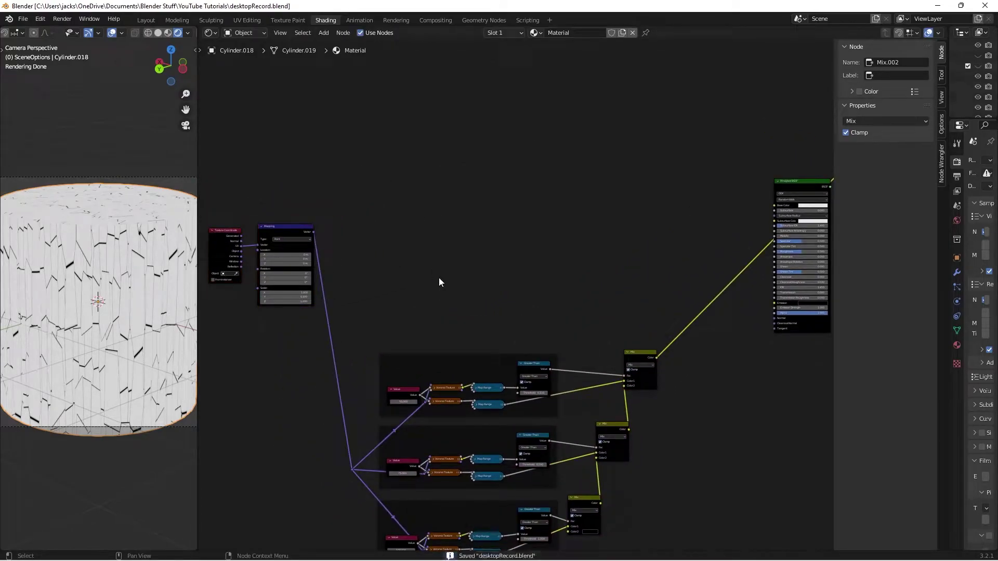
# Add a Bump node between the first frame's Mix node and the Principled BSDF
pyautogui.moveTo(517, 298); pyautogui.dragTo(453, 253, button='middle')
pyautogui.scroll(1, 452, 255)
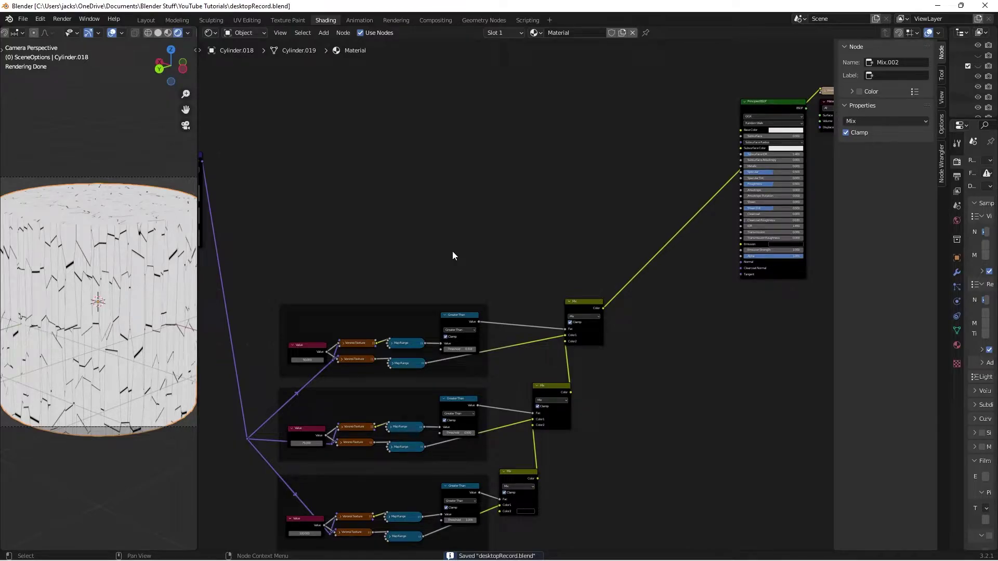
pyautogui.moveTo(670, 301); pyautogui.dragTo(529, 316, button='middle')
pyautogui.scroll(5, 529, 316)
pyautogui.hotkey('shift', 'a')
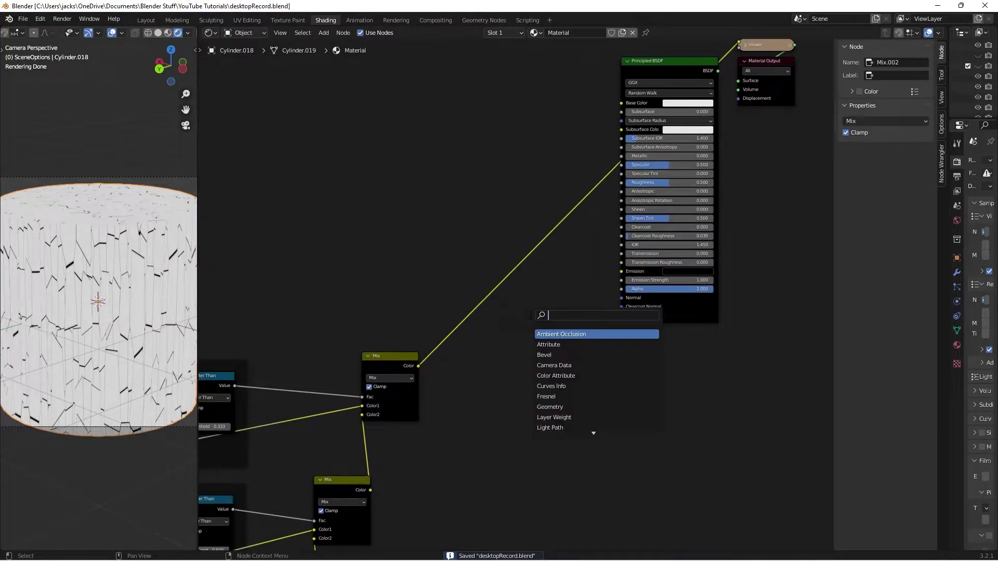
pyautogui.write('bump')
pyautogui.press('Return')
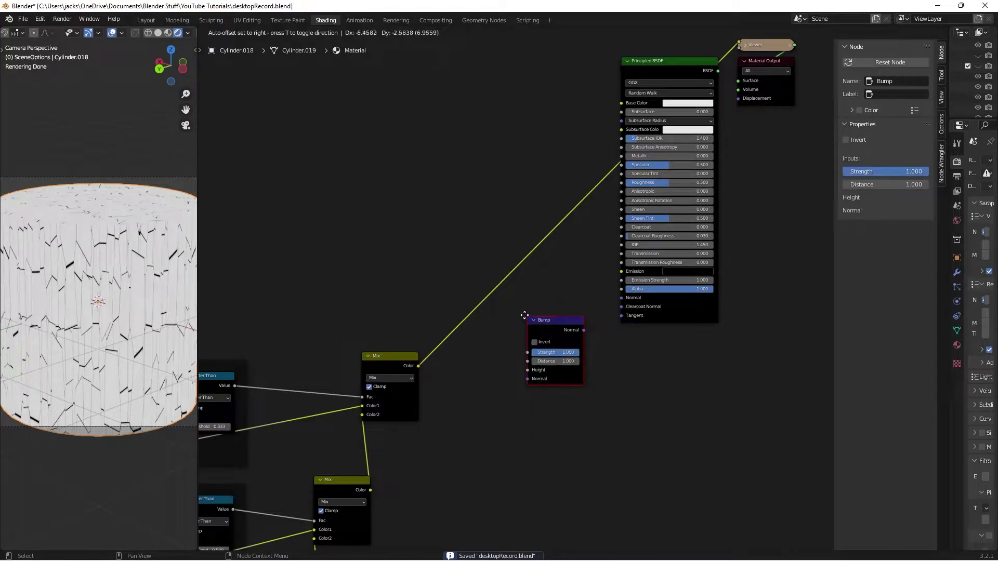
pyautogui.click(500, 301)
# Connect the final Mix color to the Bump's Height and the Bump to the shader's Normal, and route the Principled BSDF to the material output
pyautogui.moveTo(419, 368); pyautogui.dragTo(499, 347)
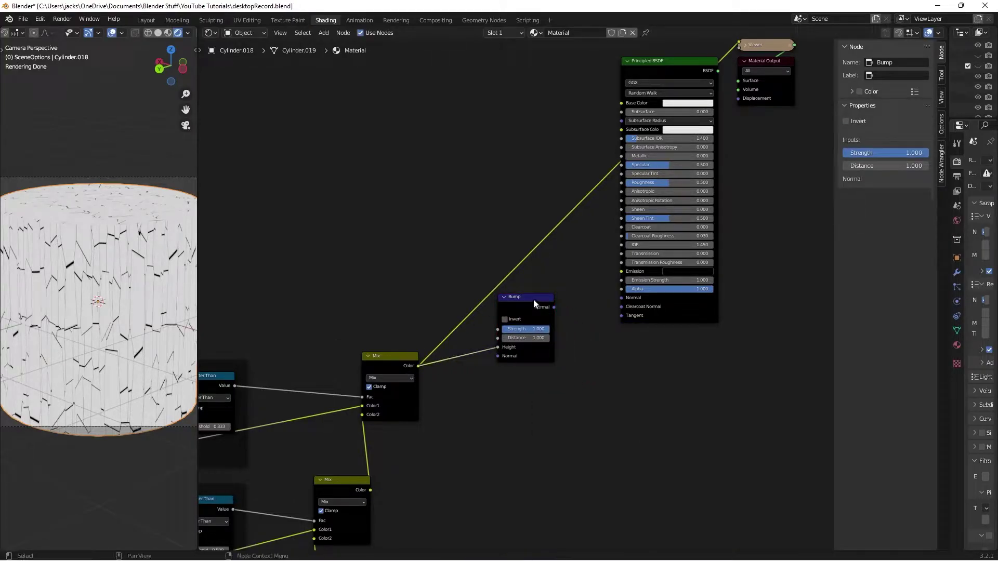
pyautogui.moveTo(553, 308); pyautogui.dragTo(621, 298)
pyautogui.moveTo(619, 301); pyautogui.dragTo(549, 343, button='middle')
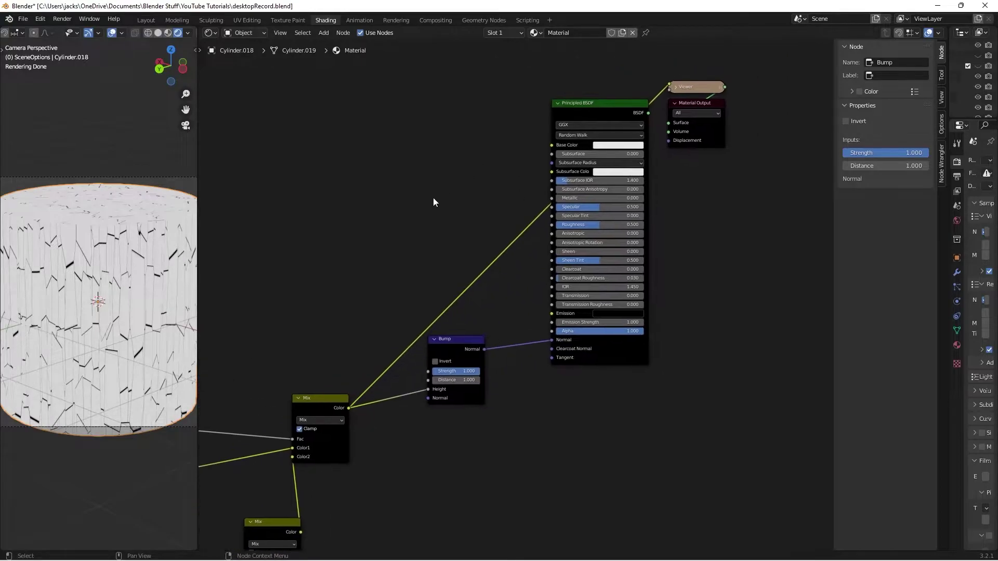
pyautogui.keyDown('ctrl'); pyautogui.keyDown('shift'); pyautogui.click(589, 359); pyautogui.keyUp('shift'); pyautogui.keyUp('ctrl')
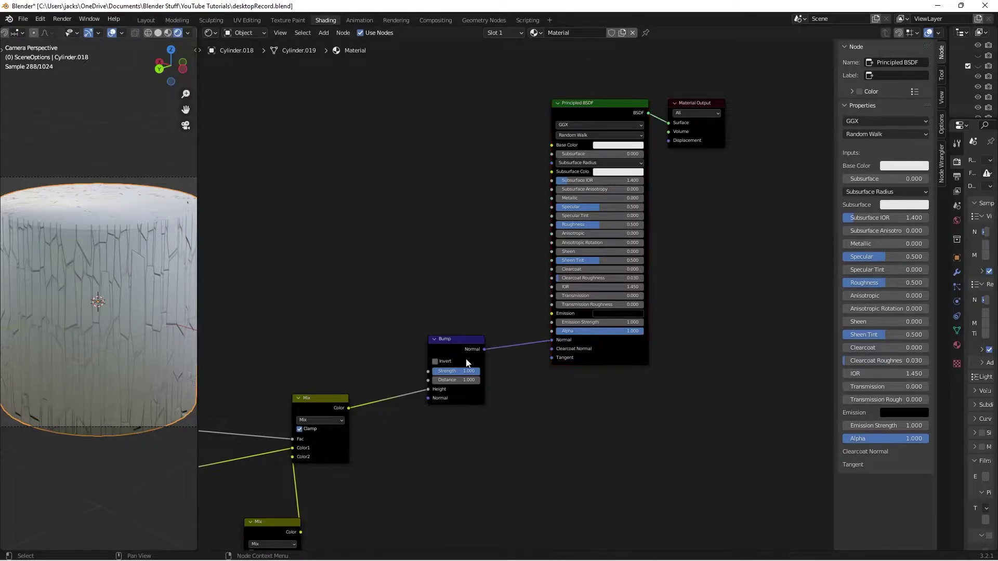
# Add a Displacement node below the Principled BSDF
pyautogui.moveTo(466, 359); pyautogui.dragTo(443, 334, button='middle')
pyautogui.hotkey('shift', 'a')
pyautogui.click(554, 409)
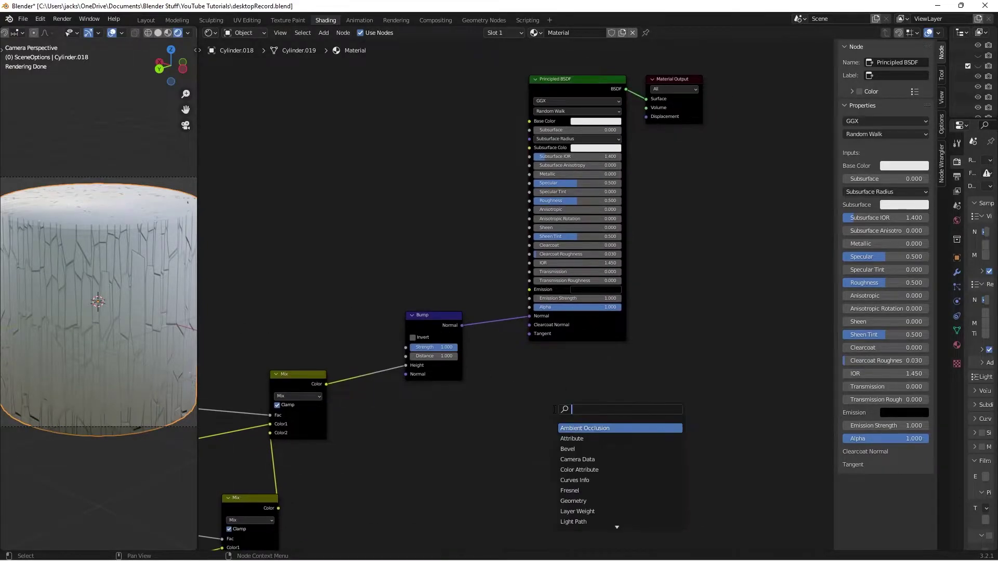
pyautogui.write('disp')
pyautogui.press('Return')
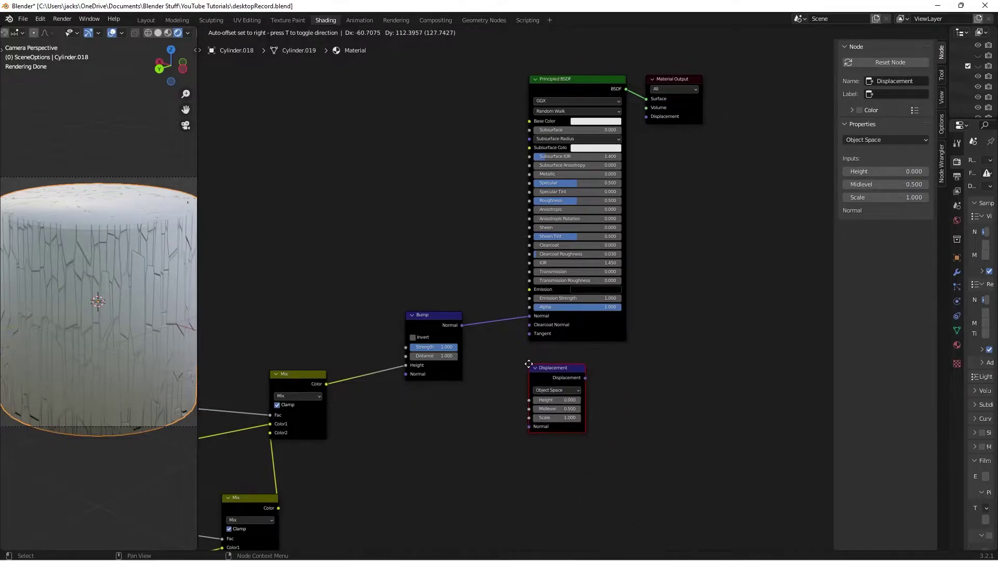
pyautogui.click(529, 364)
# Connect the final Mix color to the Displacement node's Height, shift the node slightly lower and save the file
pyautogui.moveTo(324, 384); pyautogui.dragTo(560, 387)
pyautogui.rightClick(545, 371)
pyautogui.click(625, 363)
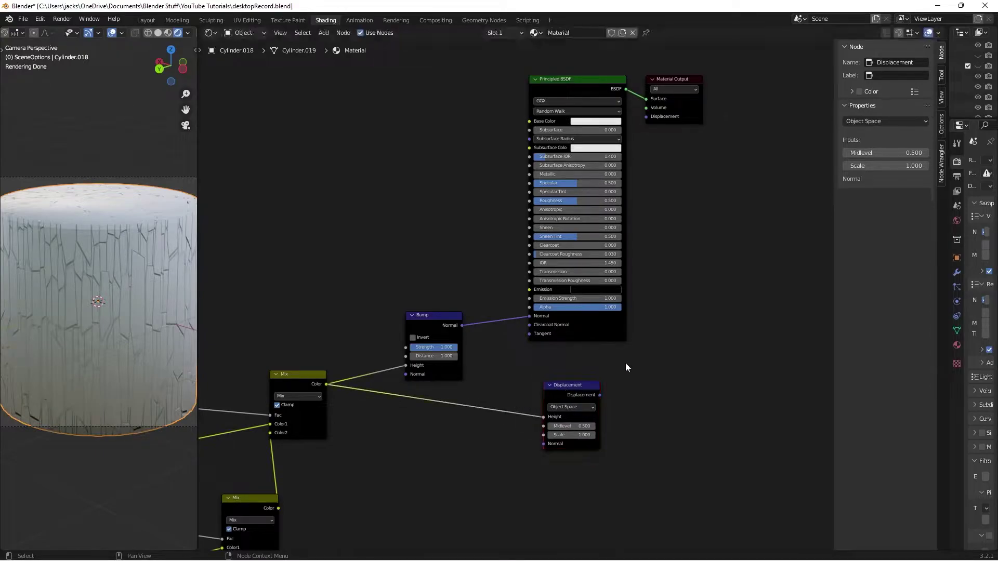
pyautogui.hotkey('ctrl', 's')
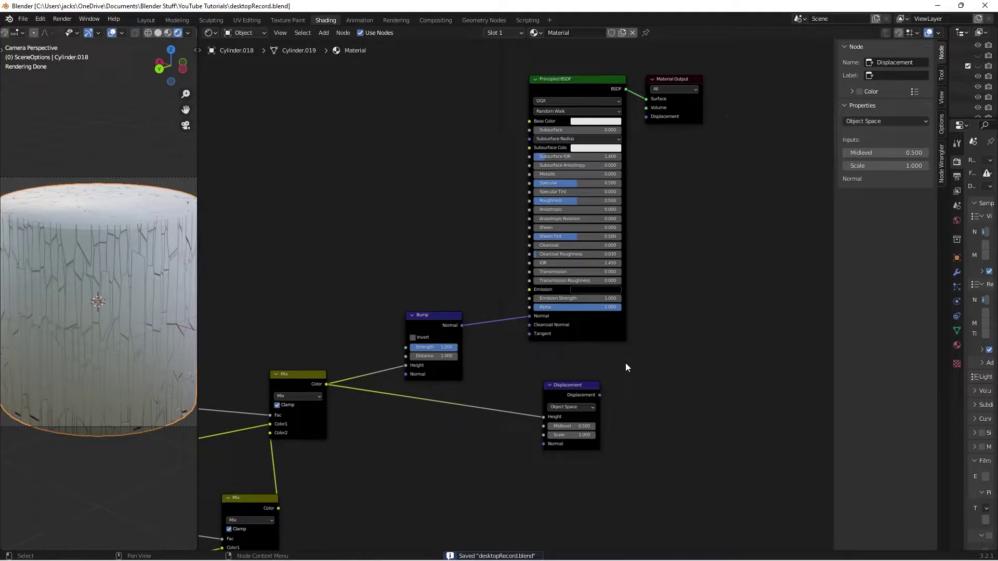
# Nudge the Displacement node slightly closer to the Principled BSDF and select it
pyautogui.scroll(-1, 294, 202)
pyautogui.moveTo(294, 203); pyautogui.dragTo(424, 198, button='middle')
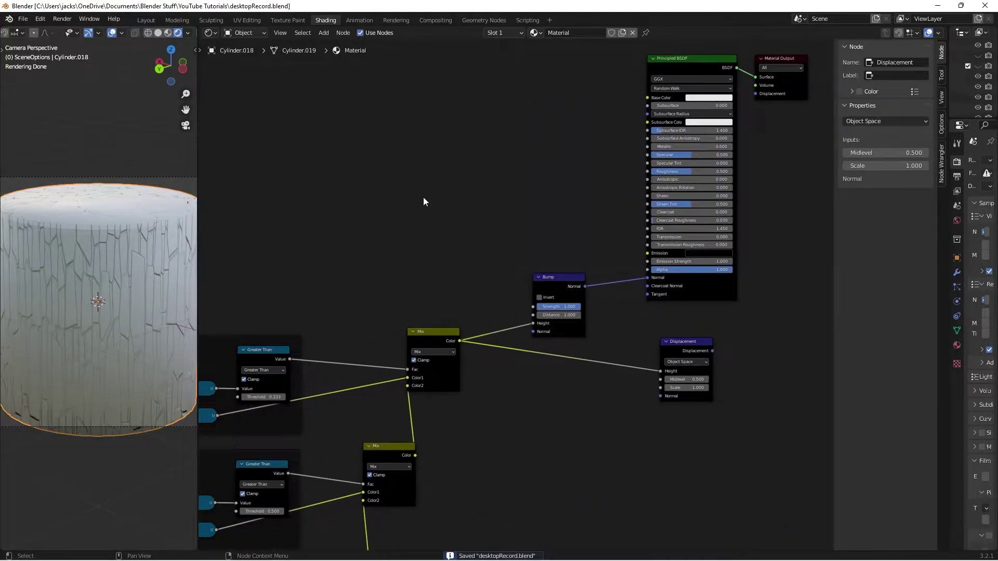
pyautogui.moveTo(683, 345)
pyautogui.mouseDown()
pyautogui.moveTo(687, 354)
pyautogui.moveTo(682, 341)
pyautogui.mouseUp()
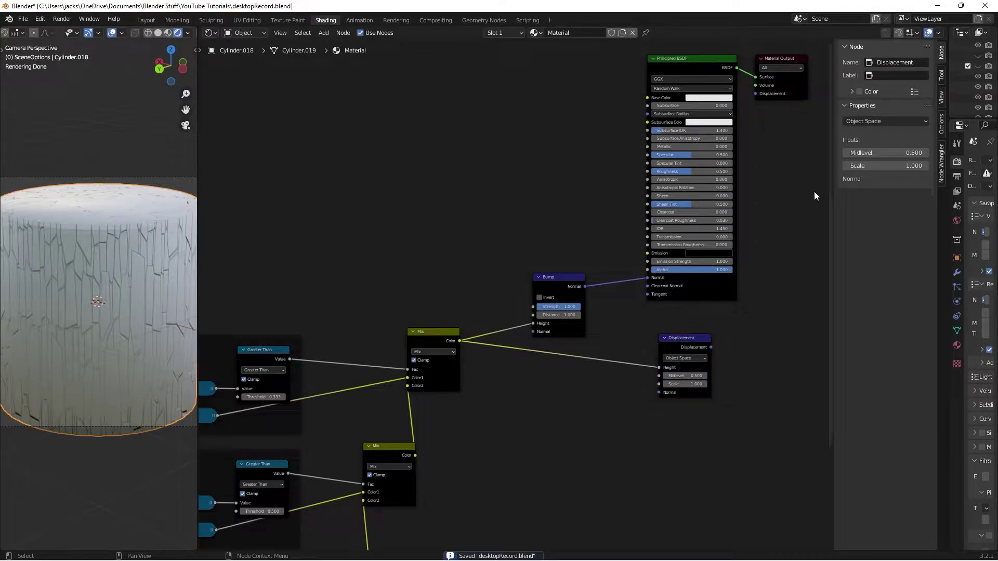
pyautogui.click(695, 344)
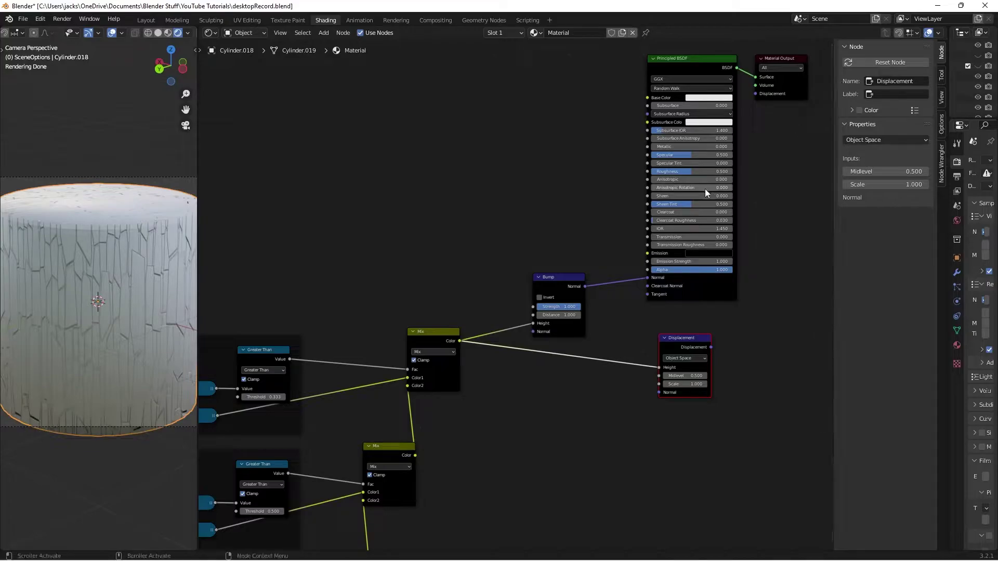
# Set the material's displacement method to Displacement and Bump, save the file and nudge the Displacement node
pyautogui.press('n')
pyautogui.press('n')
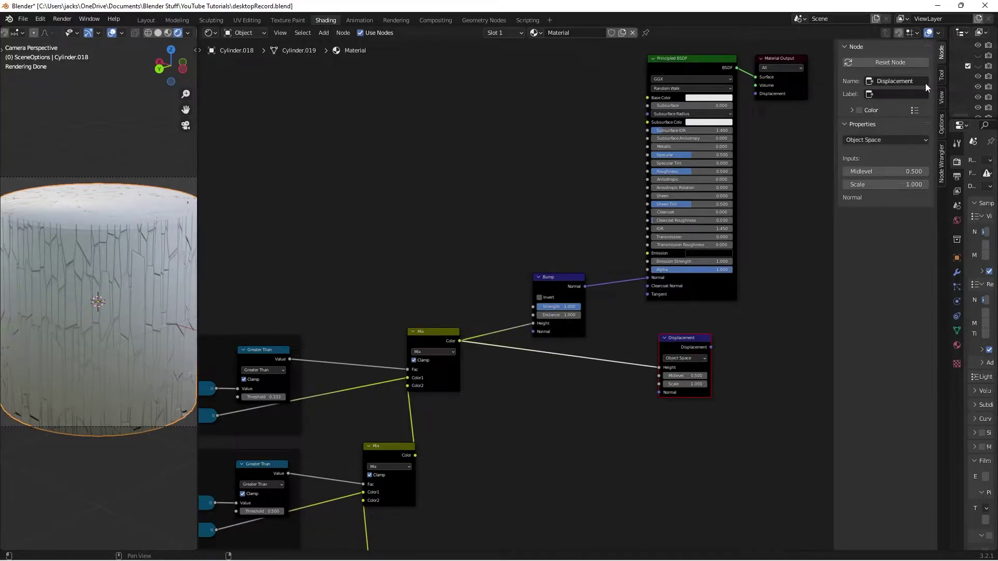
pyautogui.click(940, 124)
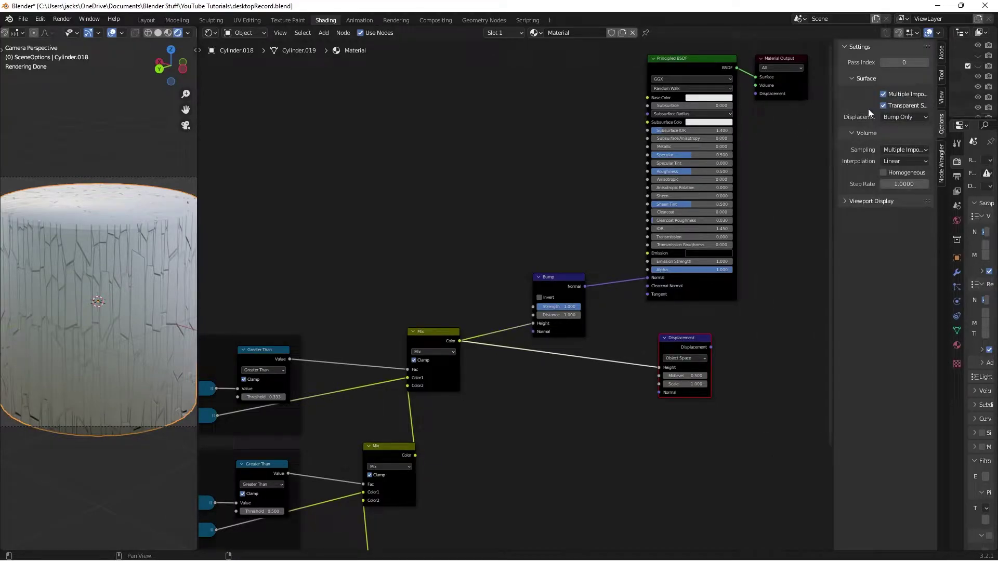
pyautogui.click(900, 120)
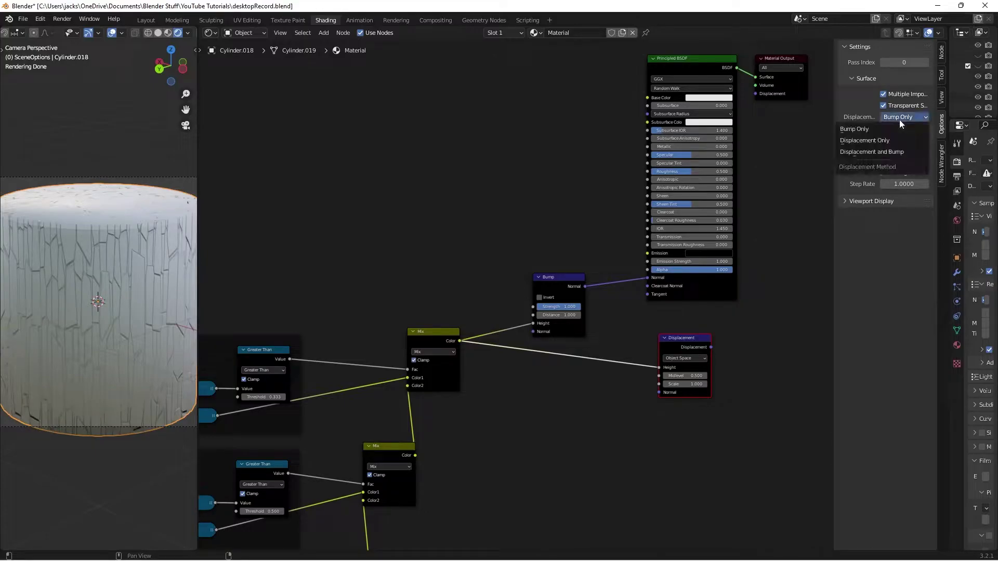
pyautogui.click(884, 153)
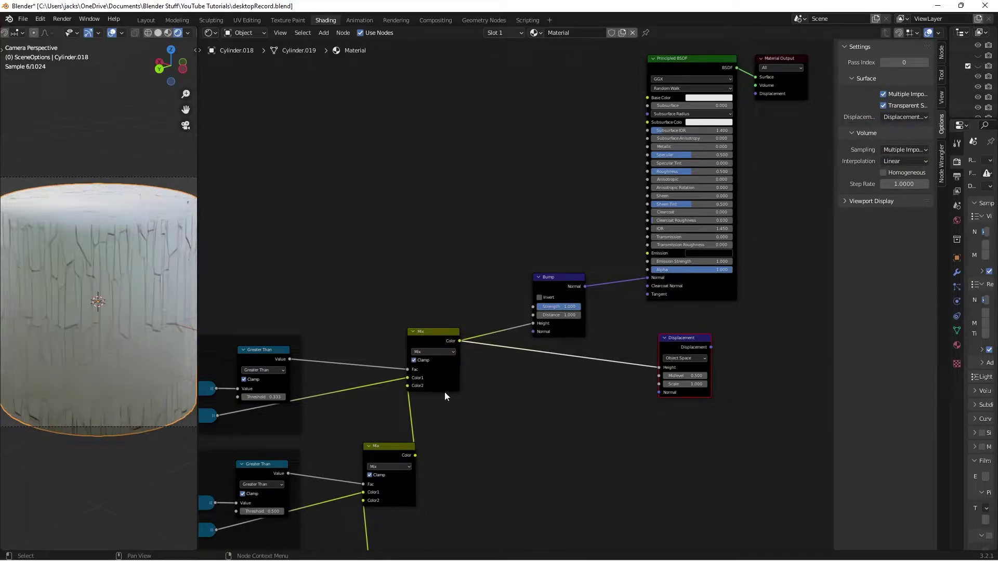
pyautogui.hotkey('ctrl', 's')
pyautogui.moveTo(671, 341); pyautogui.dragTo(670, 346)
pyautogui.click(666, 317)
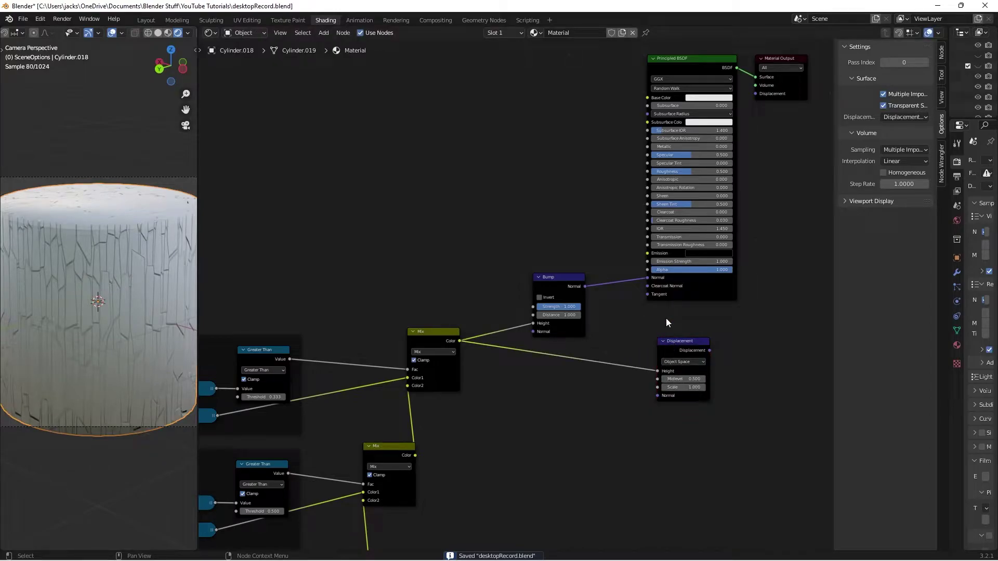
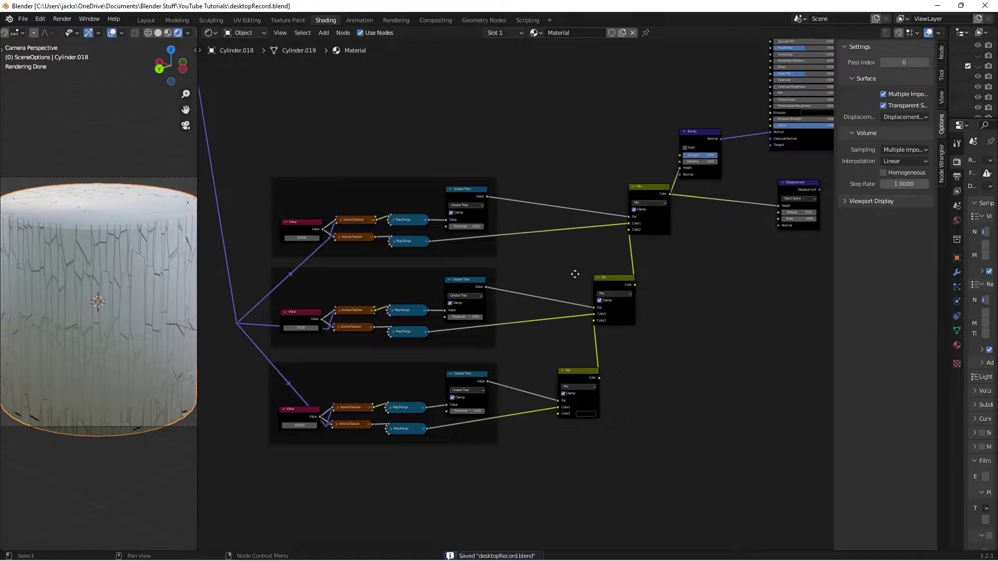
# Add a Mix node between the bottom Greater Than node and the existing chain of Mix nodes
pyautogui.hotkey('shift', 'a')
pyautogui.click(562, 357)
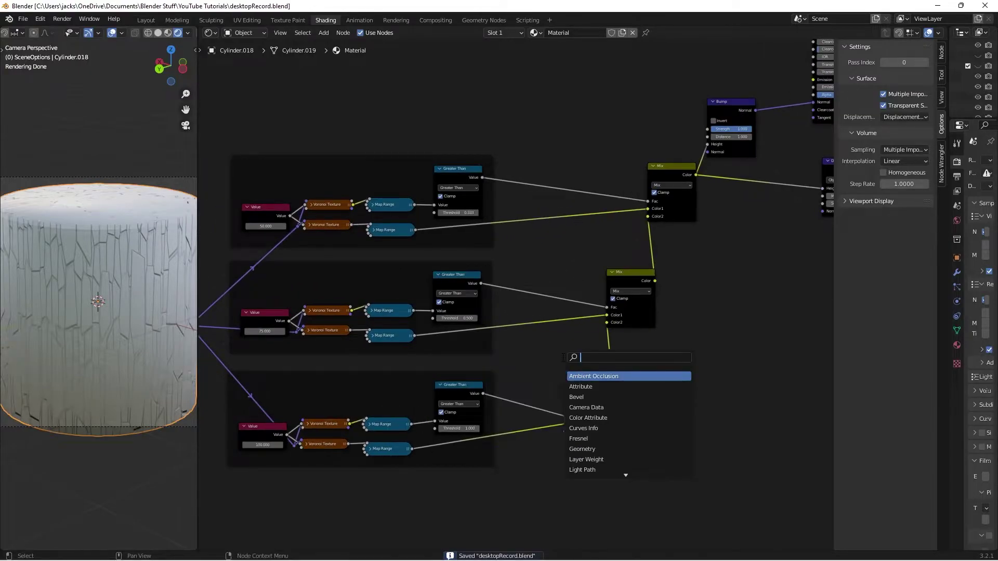
pyautogui.write('mix')
pyautogui.press('Return')
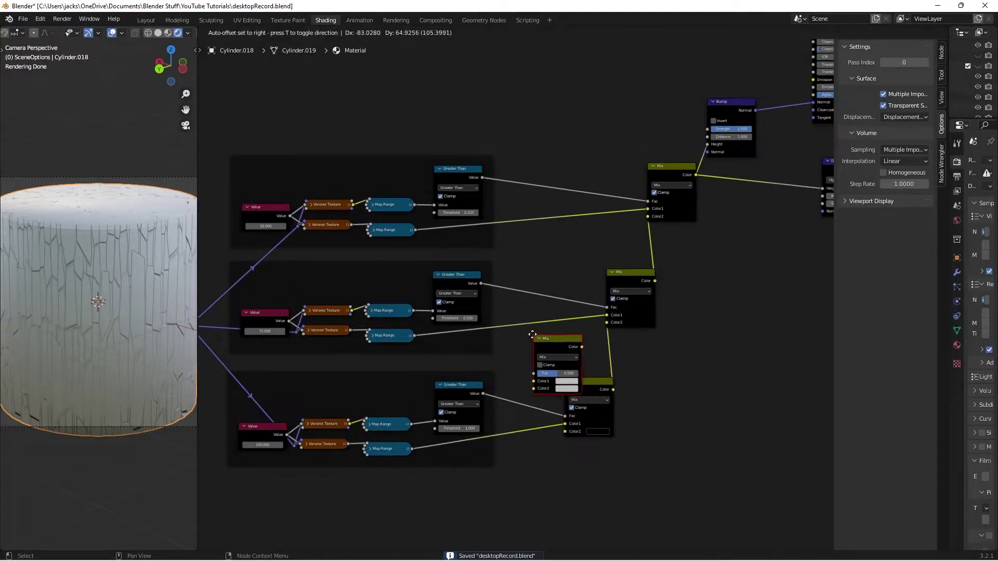
pyautogui.click(522, 333)
# Line up the three existing Mix nodes in a column, nudge the new Mix node into the gap and save the file
pyautogui.moveTo(590, 385); pyautogui.dragTo(626, 379)
pyautogui.moveTo(671, 160); pyautogui.dragTo(630, 169)
pyautogui.moveTo(659, 167); pyautogui.dragTo(615, 161)
pyautogui.moveTo(622, 273); pyautogui.dragTo(622, 272)
pyautogui.moveTo(521, 333); pyautogui.dragTo(535, 337)
pyautogui.click(541, 265)
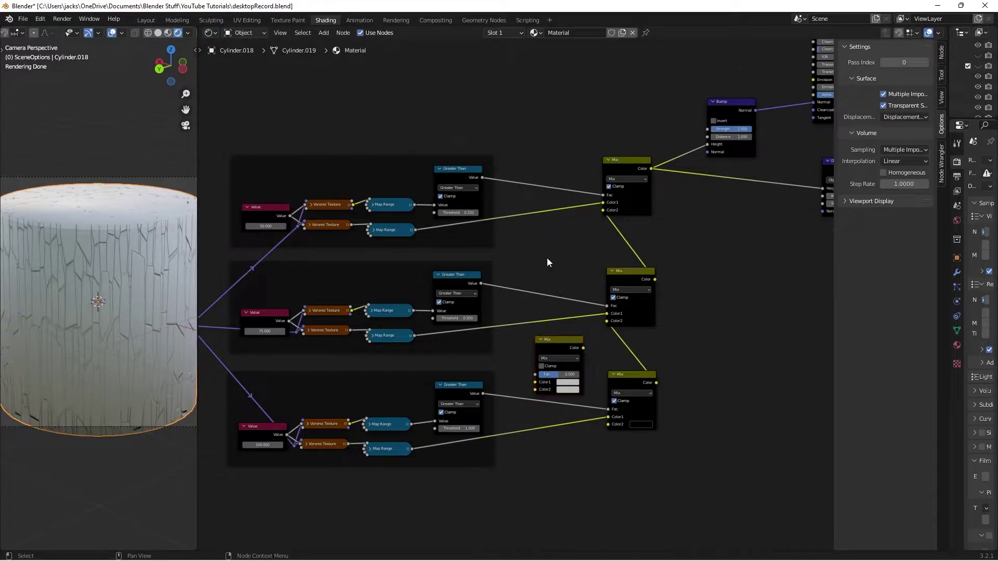
pyautogui.hotkey('ctrl', 's')
# Feed the new Mix node's Fac from the bottom Greater Than and Color1 from its Map Range, set Color2 to black, preview and save
pyautogui.scroll(1, 547, 258)
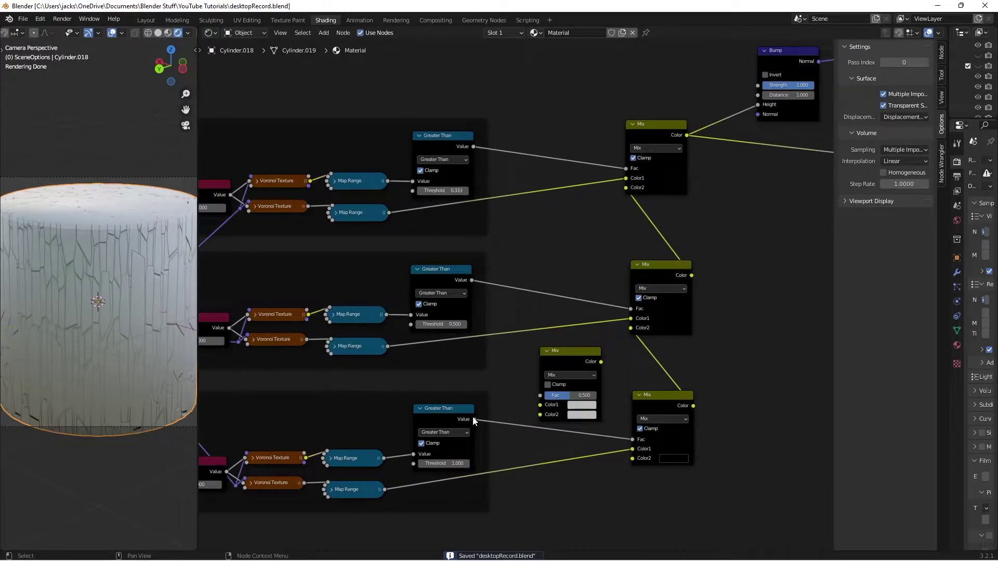
pyautogui.moveTo(473, 419); pyautogui.dragTo(541, 397)
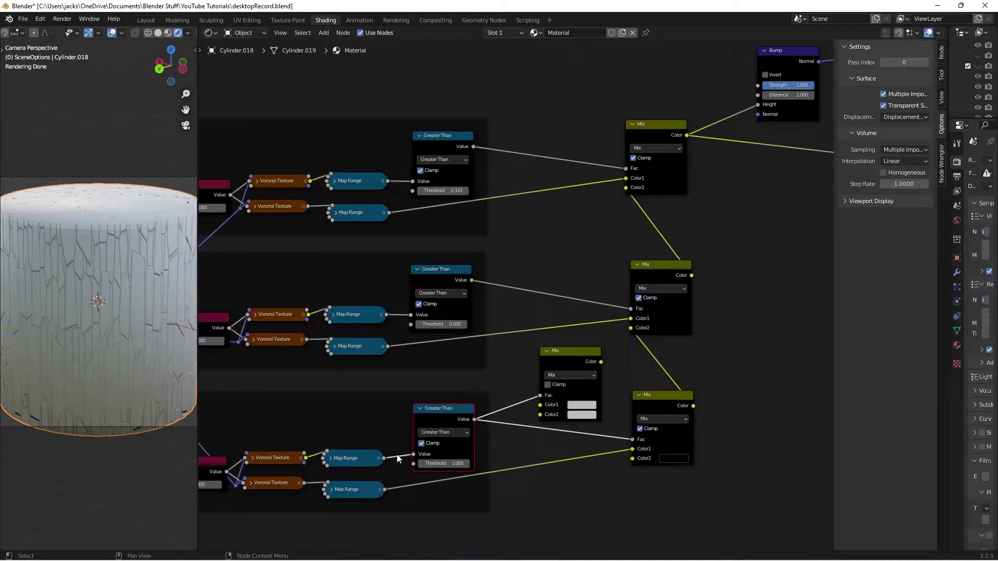
pyautogui.moveTo(384, 458); pyautogui.dragTo(544, 405)
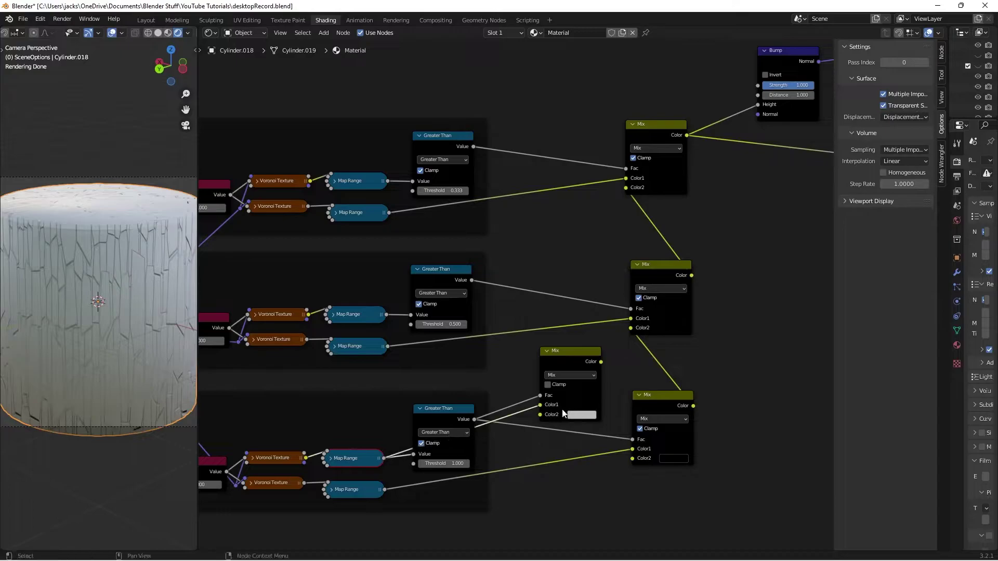
pyautogui.click(574, 414)
pyautogui.moveTo(644, 332); pyautogui.dragTo(644, 364)
pyautogui.keyDown('ctrl'); pyautogui.keyDown('shift'); pyautogui.click(565, 364); pyautogui.keyUp('shift'); pyautogui.keyUp('ctrl')
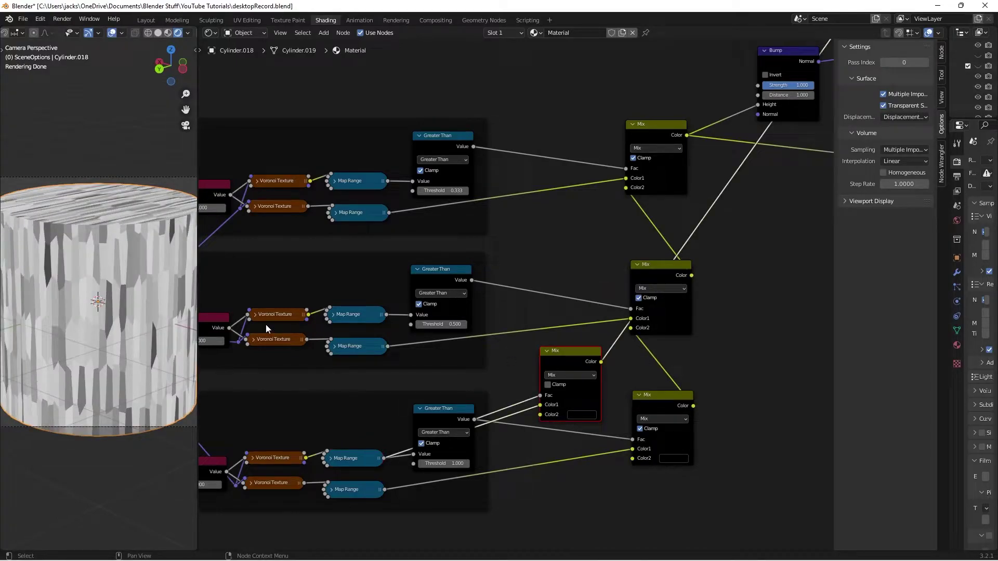
pyautogui.hotkey('ctrl', 's')
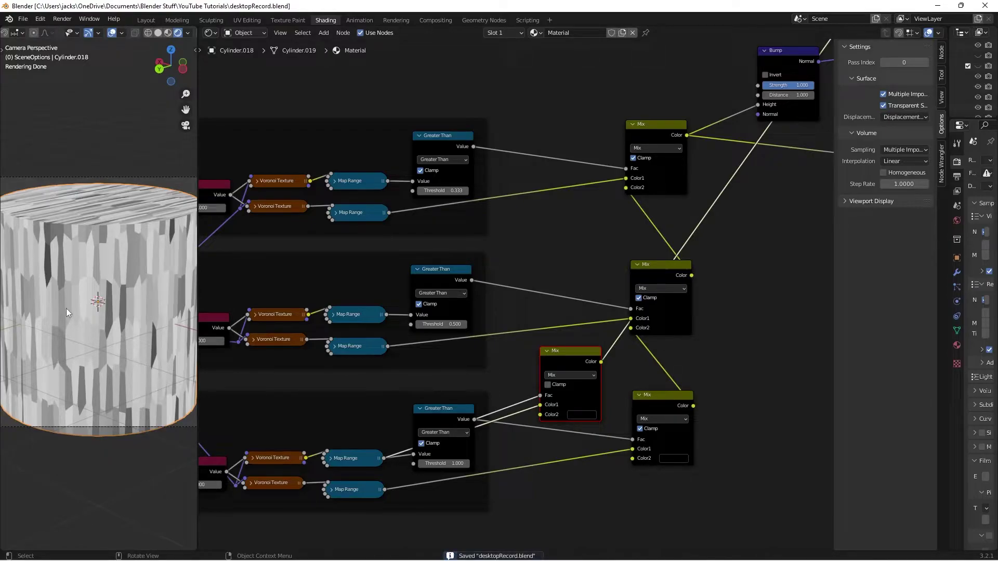
# Enable Clamp on the new Mix node, save the file and adjust the node's position slightly
pyautogui.moveTo(590, 360); pyautogui.dragTo(584, 363)
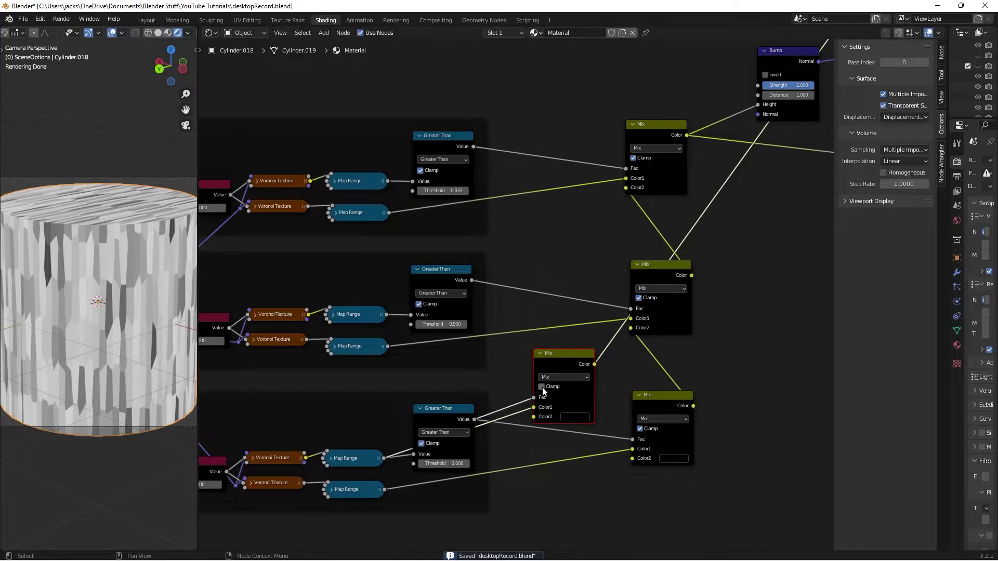
pyautogui.click(541, 388)
pyautogui.hotkey('ctrl', 's')
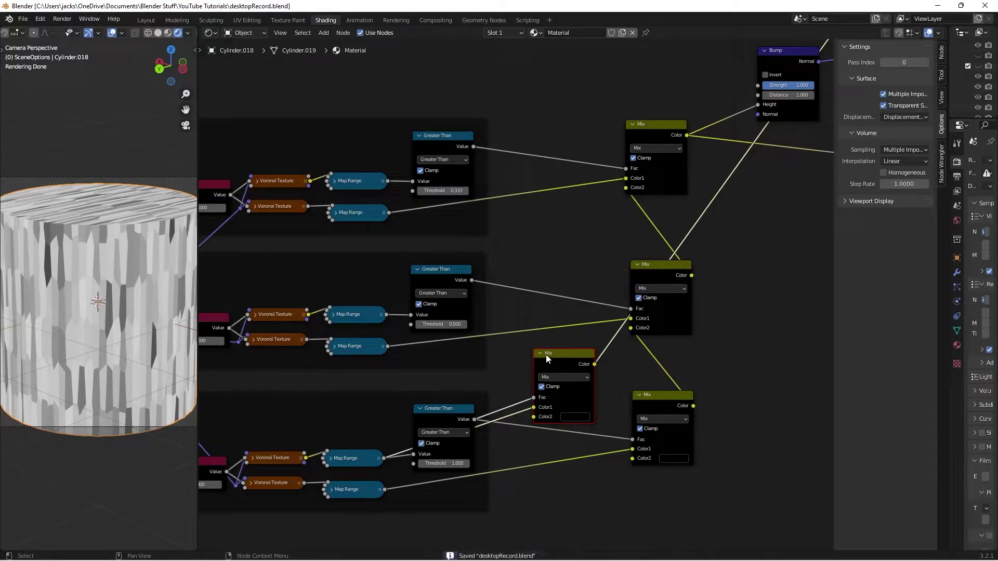
pyautogui.moveTo(545, 354); pyautogui.dragTo(540, 354)
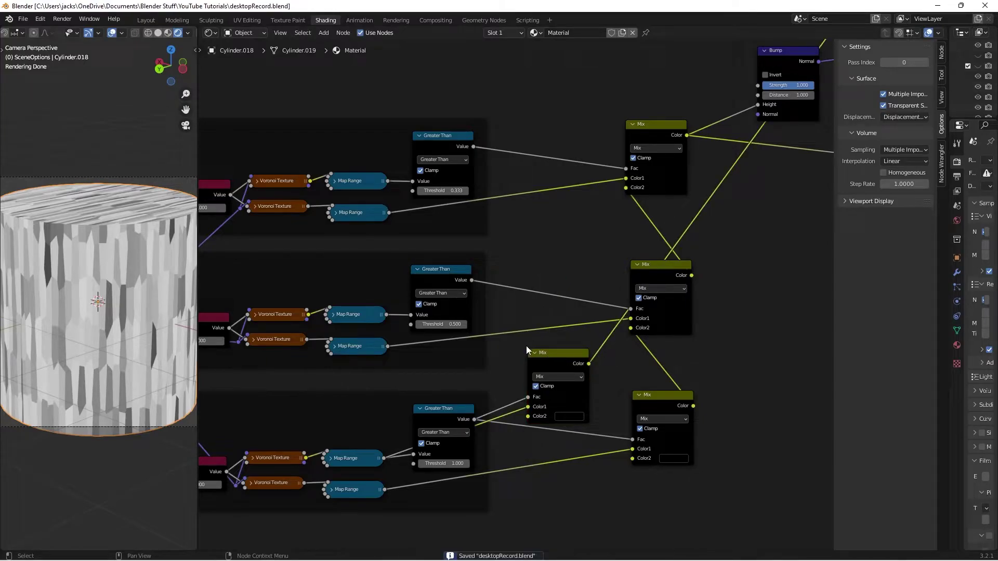
pyautogui.moveTo(550, 362); pyautogui.dragTo(559, 355)
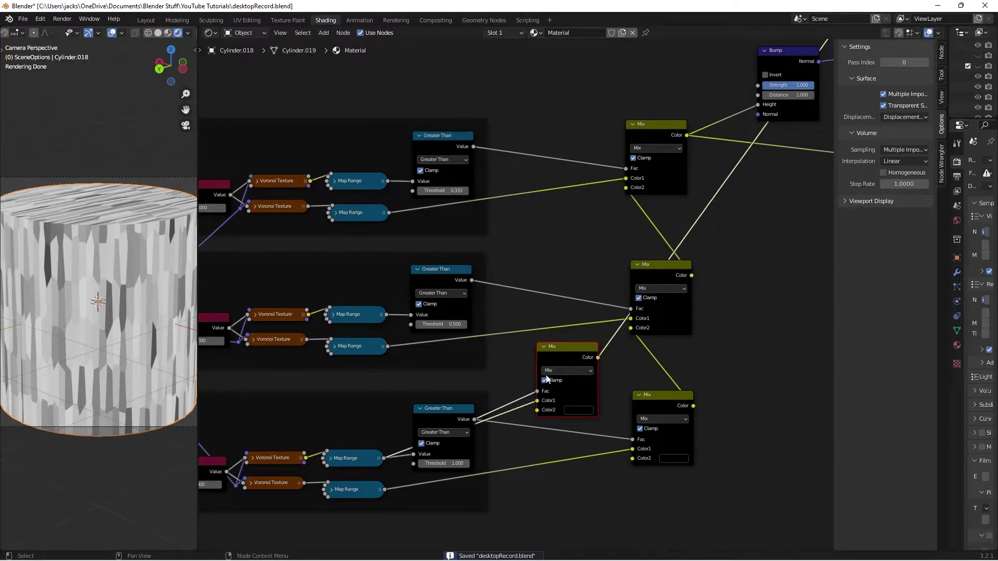
# Duplicate the clamped Mix node for the middle frame, feeding Fac from Greater Than, Color1 from Map Range and Color2 from the lower Mix, and preview it
pyautogui.hotkey('shift', 'd')
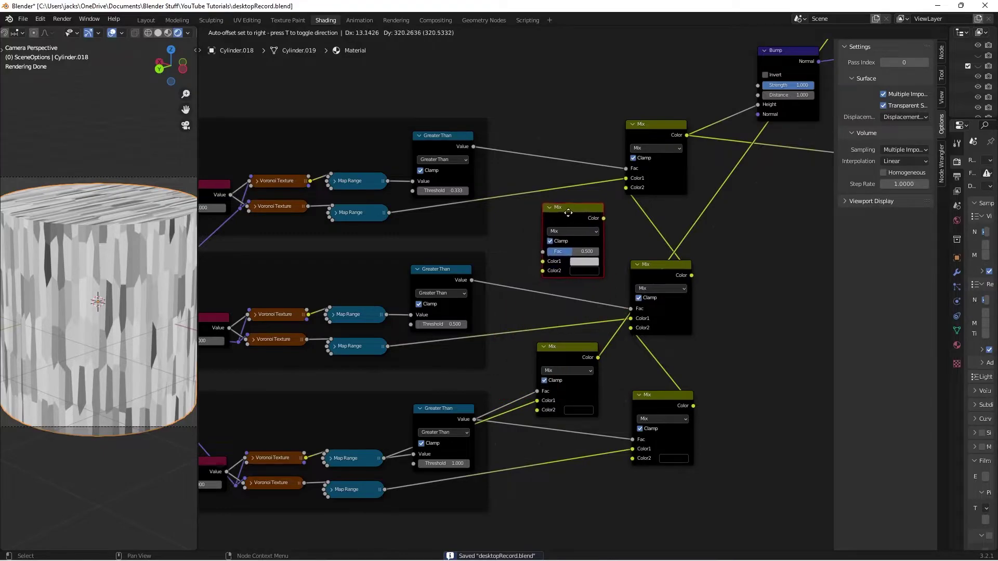
pyautogui.click(570, 213)
pyautogui.moveTo(472, 280); pyautogui.dragTo(544, 253)
pyautogui.click(390, 304)
pyautogui.moveTo(385, 316); pyautogui.dragTo(543, 264)
pyautogui.moveTo(598, 359); pyautogui.dragTo(544, 273)
pyautogui.keyDown('ctrl'); pyautogui.keyDown('shift'); pyautogui.click(574, 218); pyautogui.keyUp('shift'); pyautogui.keyUp('ctrl')
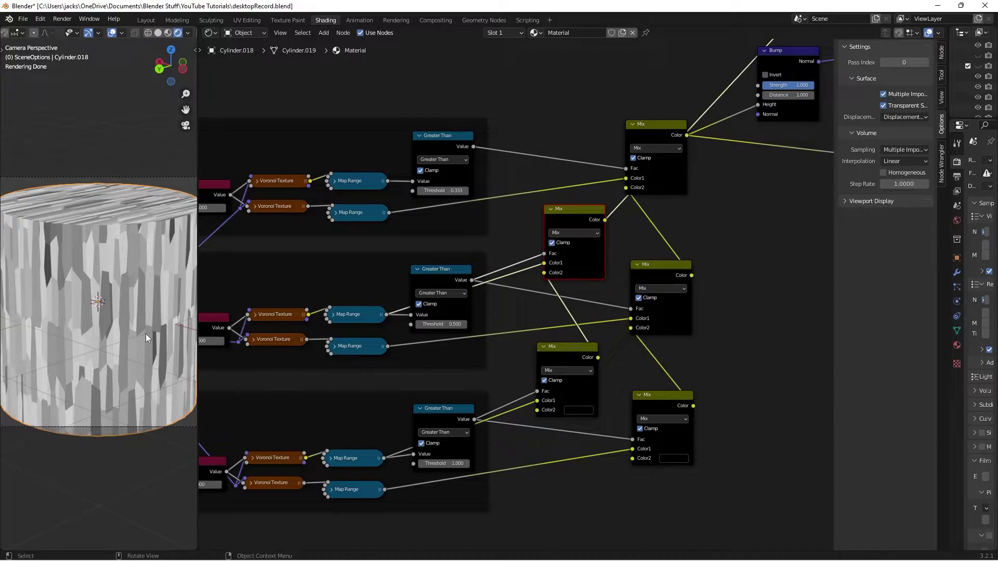
# Duplicate the Mix node for the top frame, wire its Greater Than, Map Range and the middle Mix into it, preview it and save
pyautogui.moveTo(525, 158); pyautogui.dragTo(535, 283, button='middle')
pyautogui.scroll(1, 540, 288)
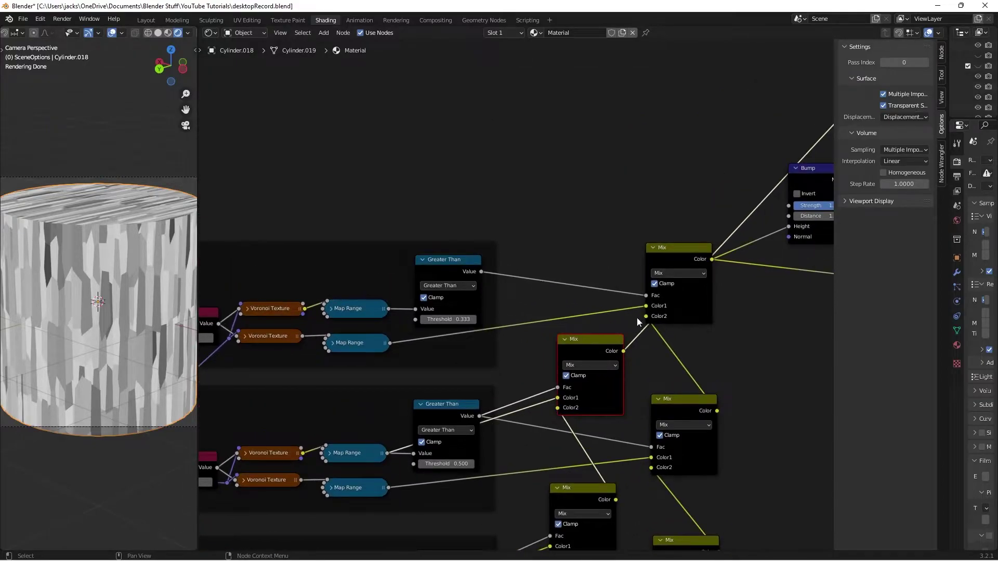
pyautogui.hotkey('shift', 'd')
pyautogui.click(510, 241)
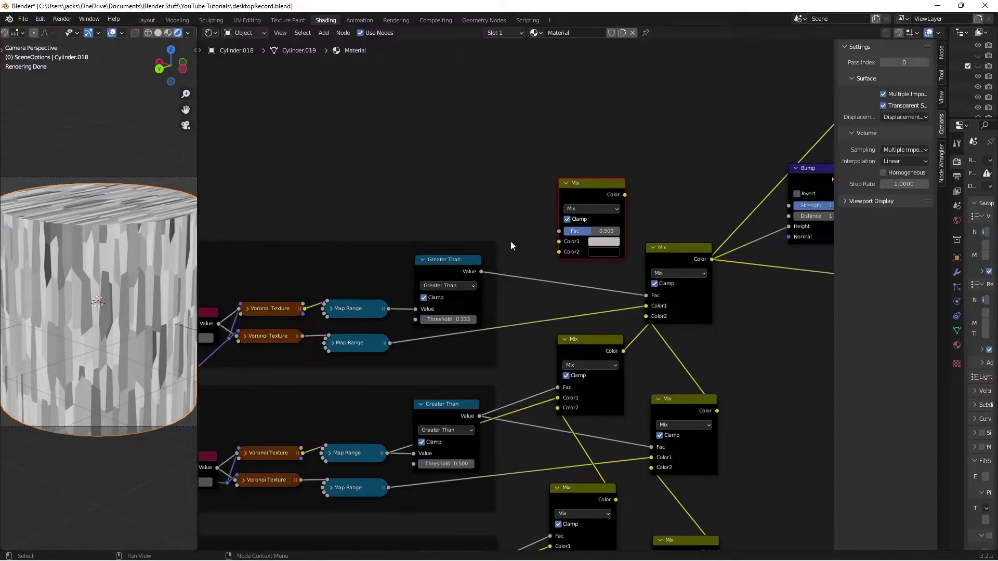
pyautogui.moveTo(481, 271); pyautogui.dragTo(559, 231)
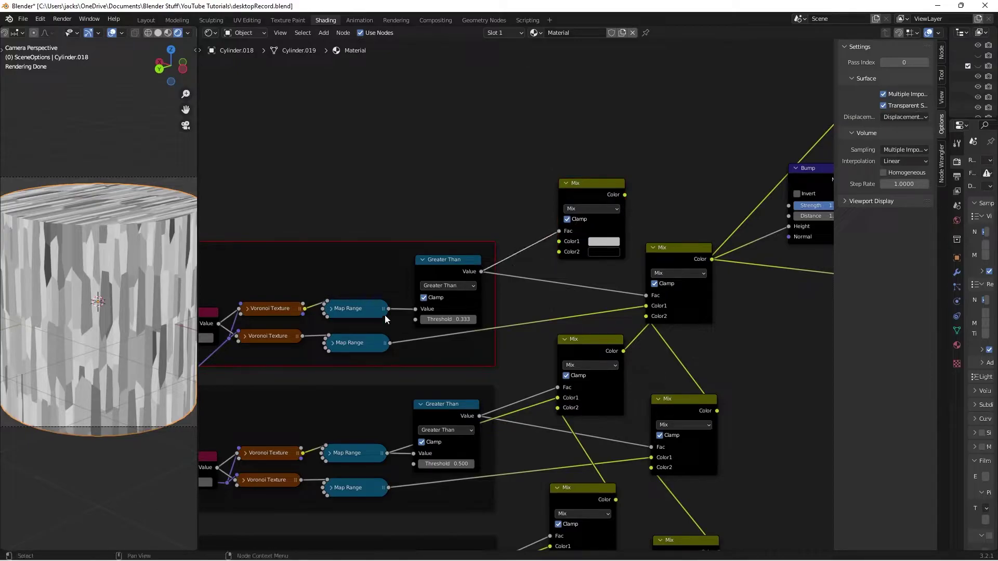
pyautogui.moveTo(394, 308); pyautogui.dragTo(559, 241)
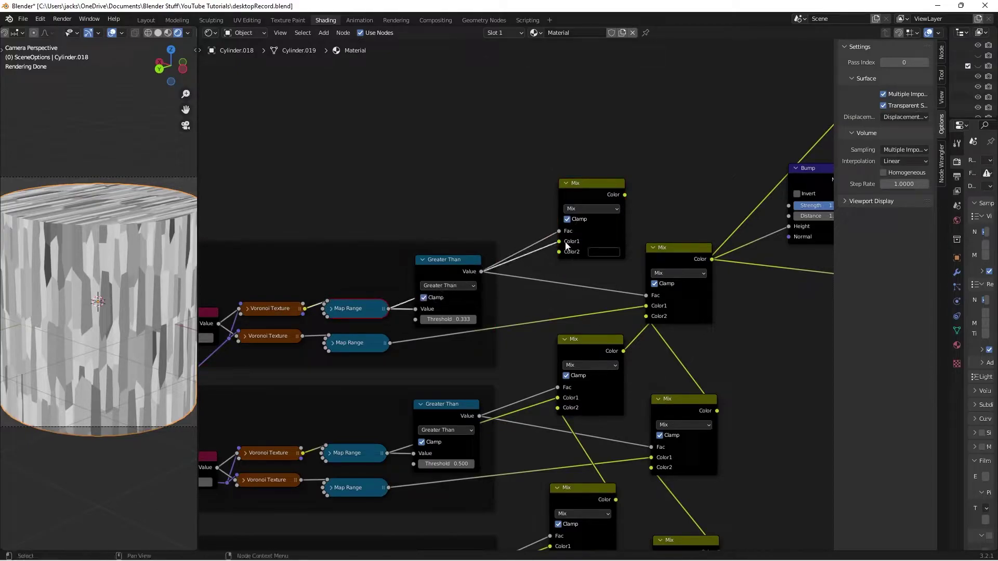
pyautogui.moveTo(622, 352); pyautogui.dragTo(560, 255)
pyautogui.keyDown('ctrl'); pyautogui.keyDown('shift'); pyautogui.click(591, 192); pyautogui.keyUp('shift'); pyautogui.keyUp('ctrl')
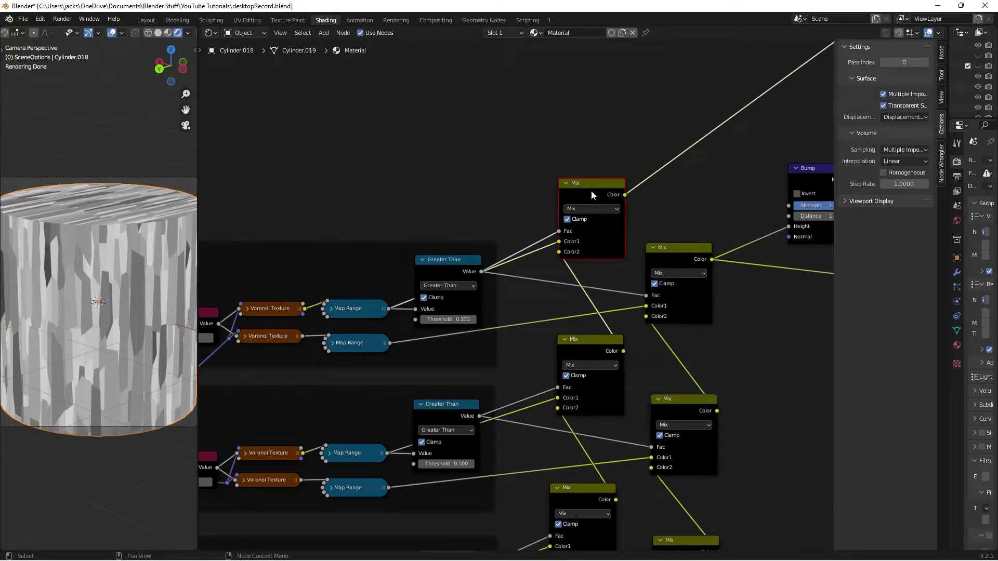
pyautogui.moveTo(587, 149); pyautogui.dragTo(561, 247, button='middle')
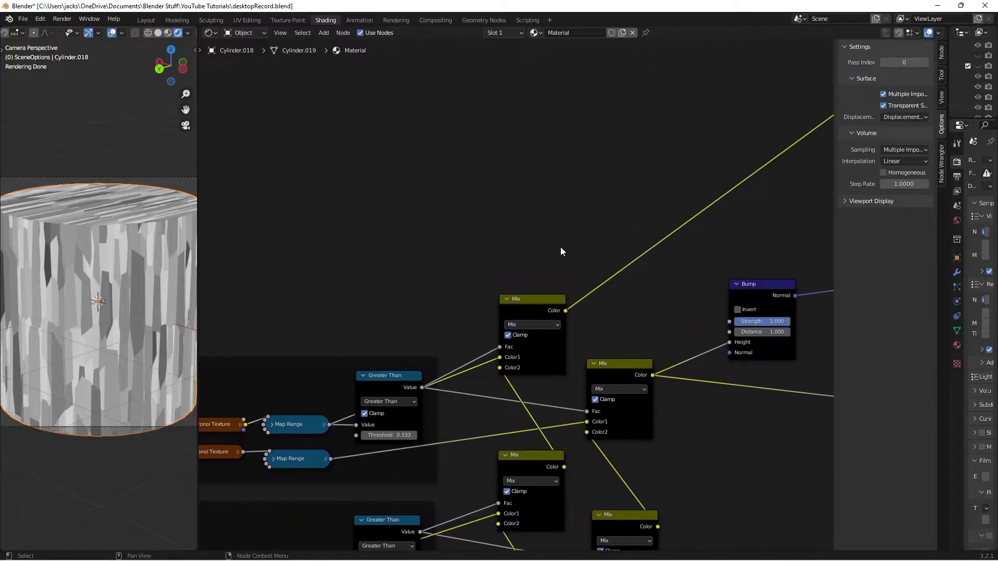
pyautogui.hotkey('ctrl', 's')
# Add a White Noise Texture above the top new Mix node and connect that Mix node's Color to its Vector
pyautogui.moveTo(561, 252); pyautogui.dragTo(549, 256, button='middle')
pyautogui.hotkey('shift', 'a')
pyautogui.write('white')
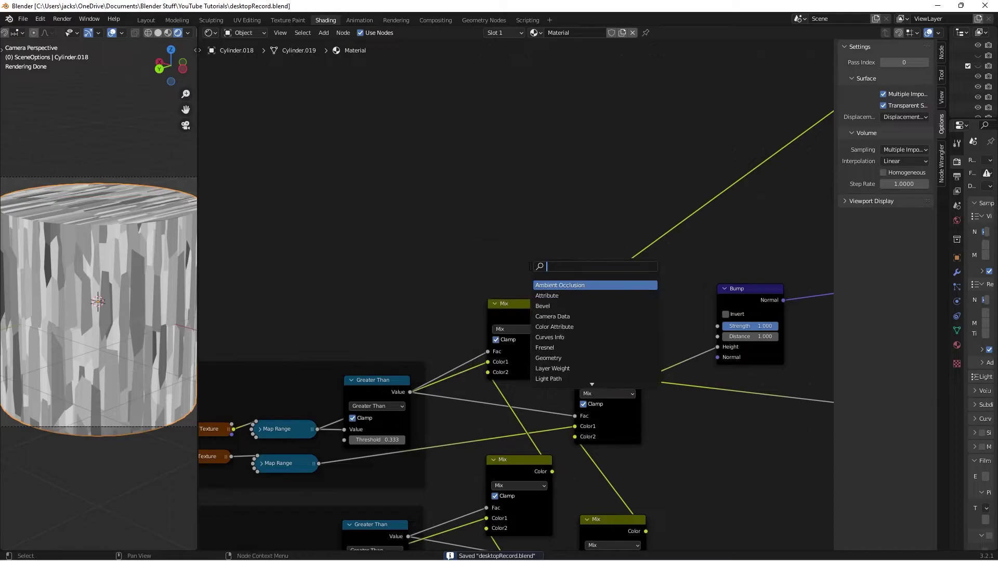
pyautogui.press('Return')
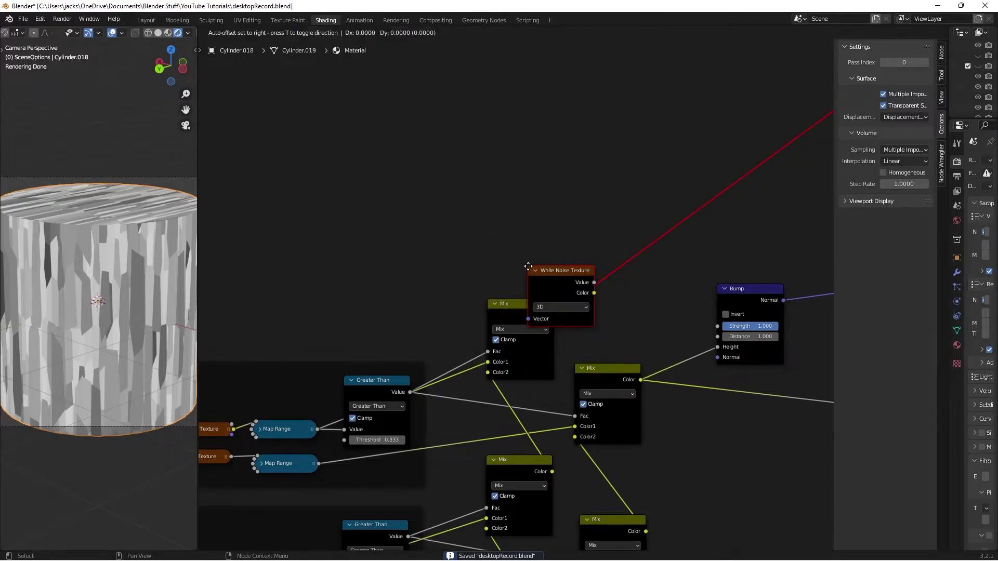
pyautogui.click(567, 226)
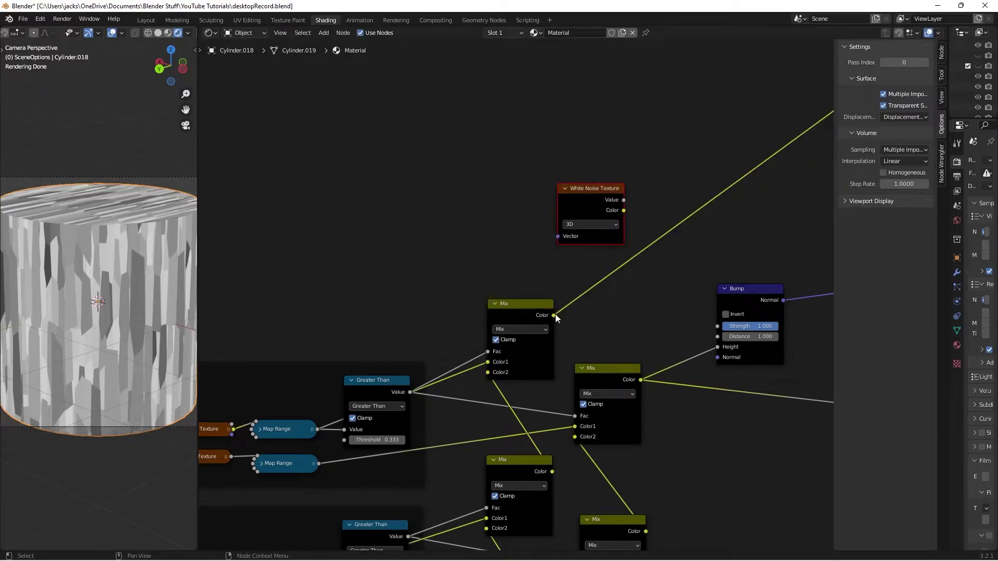
pyautogui.moveTo(554, 315); pyautogui.dragTo(558, 236)
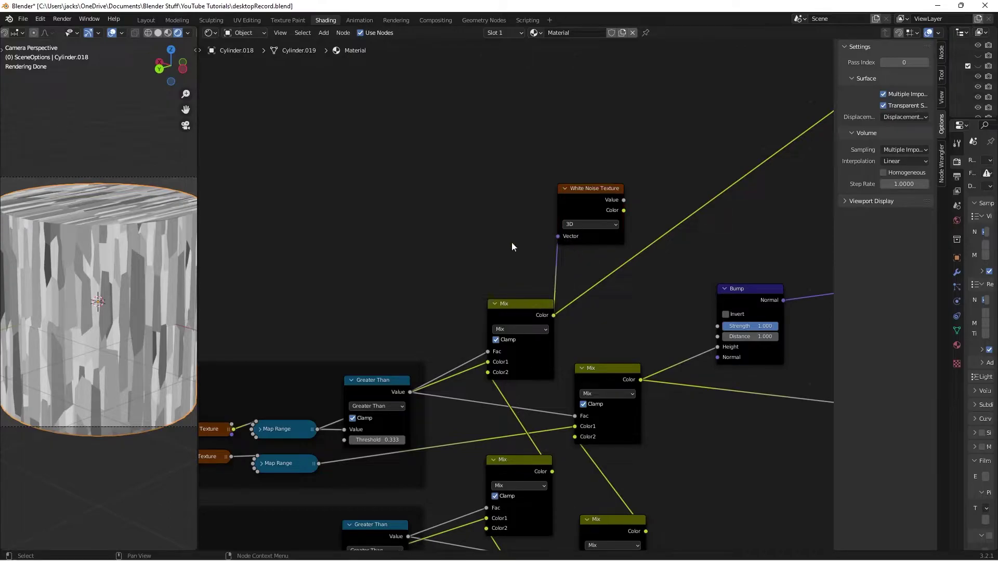
# Compare previews of the top new Mix node and the White Noise Texture's Value and Color outputs, ending on Value, and save the file
pyautogui.click(523, 303)
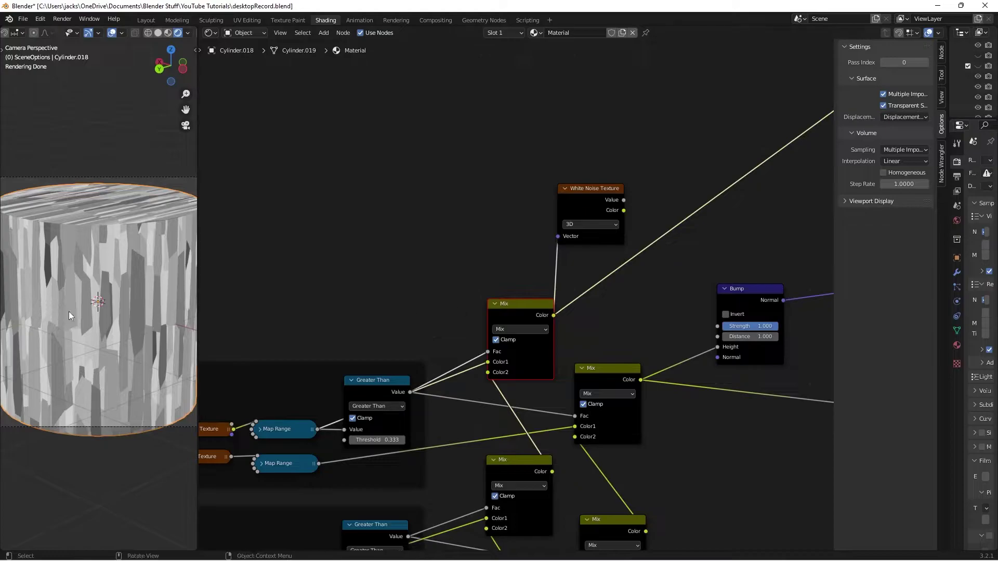
pyautogui.keyDown('ctrl'); pyautogui.keyDown('shift'); pyautogui.click(582, 197); pyautogui.keyUp('shift'); pyautogui.keyUp('ctrl')
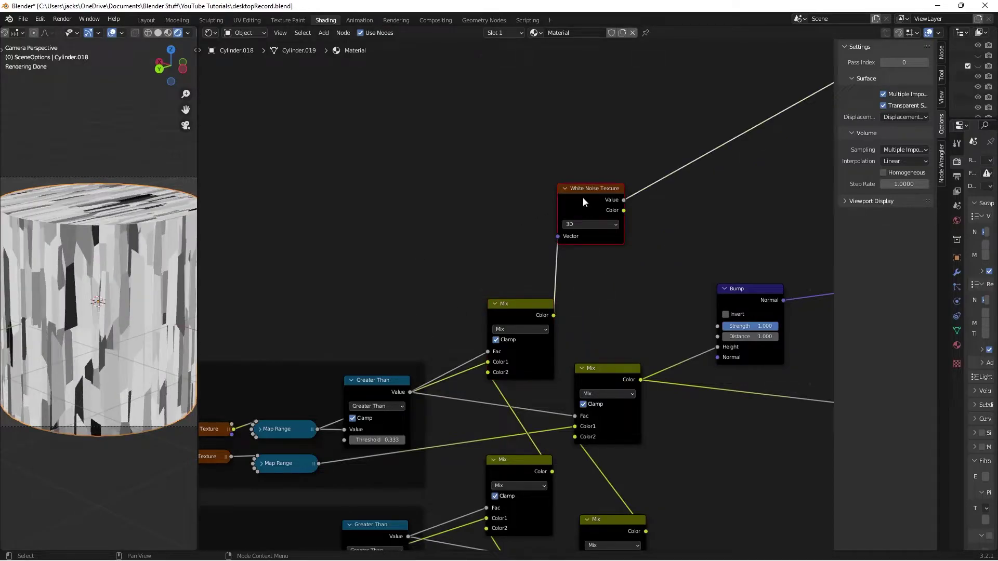
pyautogui.keyDown('ctrl'); pyautogui.keyDown('shift'); pyautogui.click(509, 304); pyautogui.keyUp('shift'); pyautogui.keyUp('ctrl')
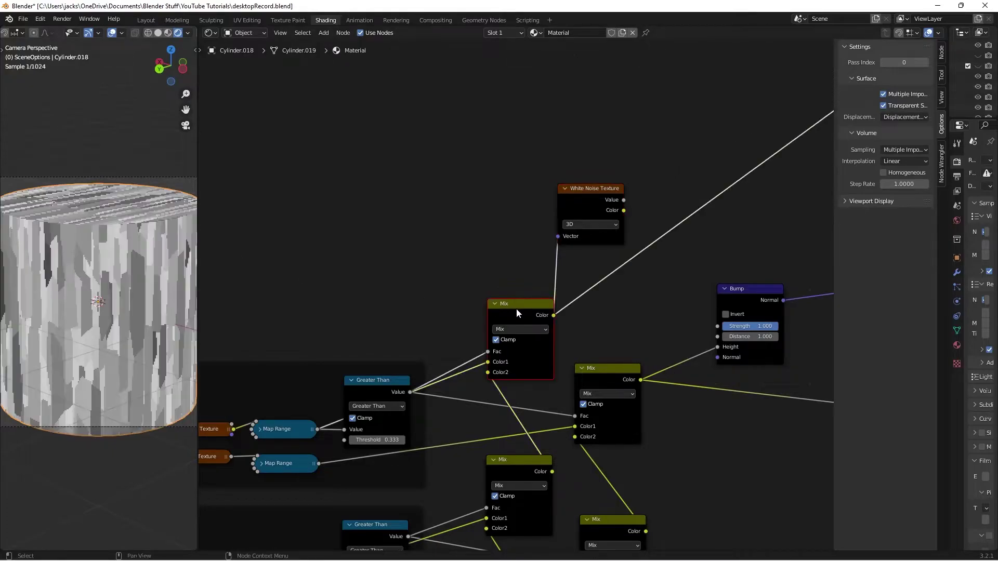
pyautogui.keyDown('ctrl'); pyautogui.keyDown('shift'); pyautogui.click(600, 204); pyautogui.keyUp('shift'); pyautogui.keyUp('ctrl')
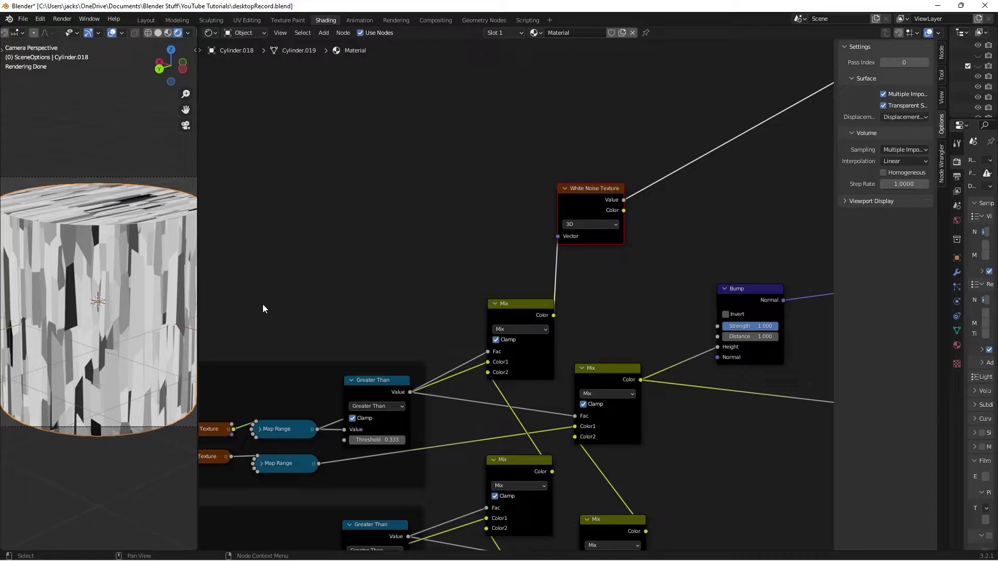
pyautogui.hotkey('ctrl', 's')
pyautogui.keyDown('ctrl'); pyautogui.keyDown('shift'); pyautogui.click(590, 204); pyautogui.keyUp('shift'); pyautogui.keyUp('ctrl')
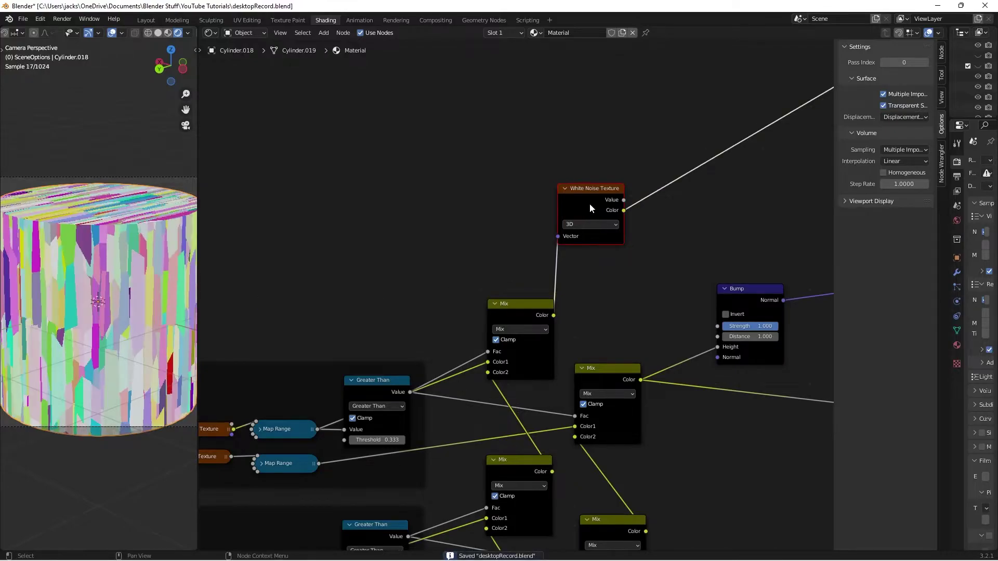
pyautogui.keyDown('ctrl'); pyautogui.keyDown('shift'); pyautogui.click(590, 204); pyautogui.keyUp('shift'); pyautogui.keyUp('ctrl')
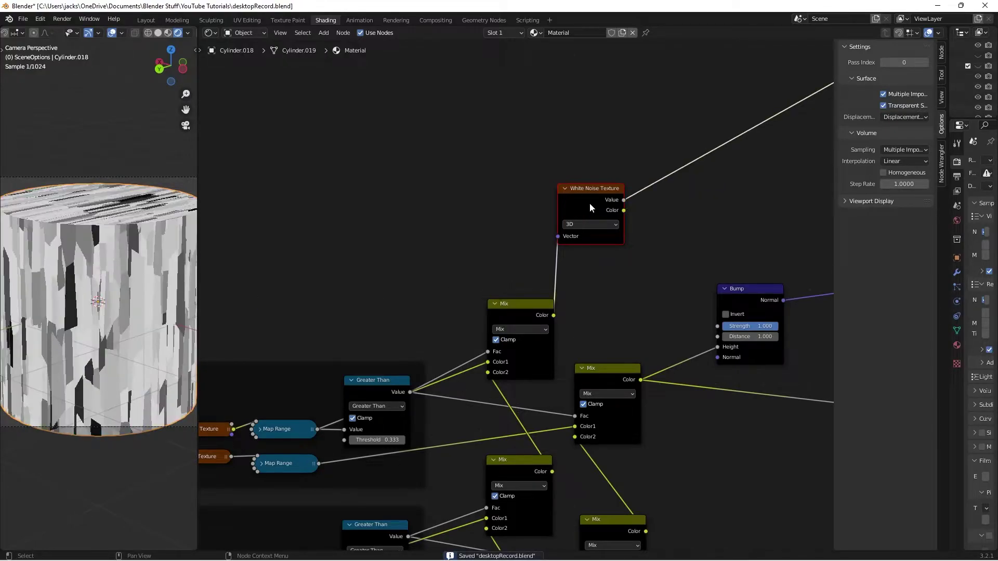
# Move the White Noise Texture down closer to the Mix node feeding it and save the file
pyautogui.moveTo(665, 200); pyautogui.dragTo(642, 210, button='middle')
pyautogui.click(646, 222)
pyautogui.hotkey('ctrl', 's')
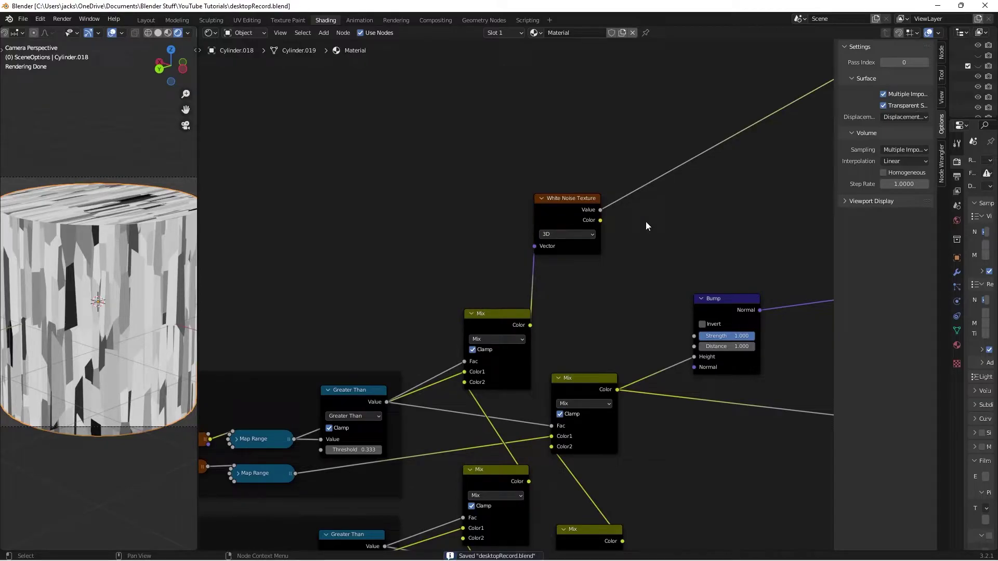
pyautogui.moveTo(568, 212); pyautogui.dragTo(571, 248)
pyautogui.press('g')
pyautogui.click(588, 204)
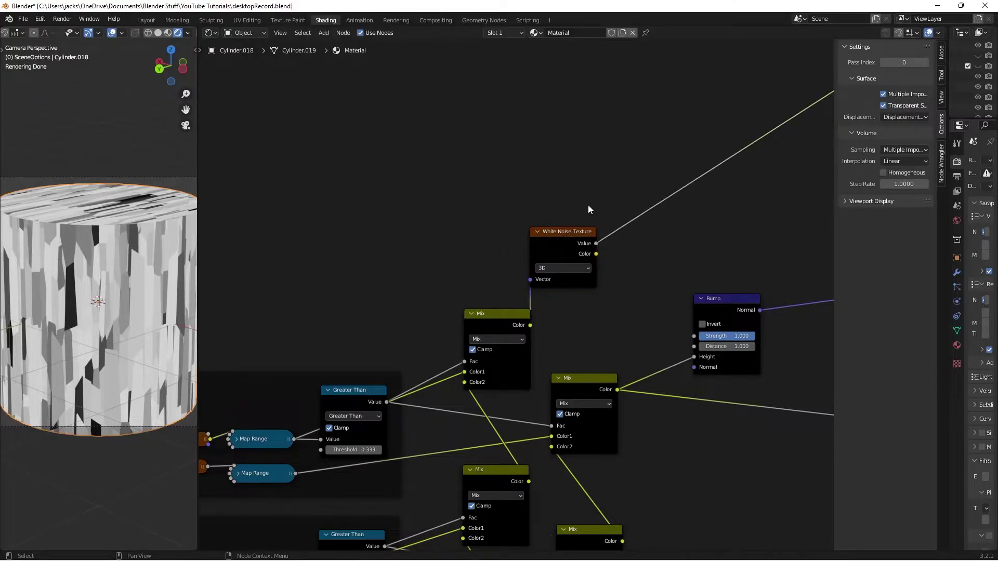
pyautogui.hotkey('ctrl', 's')
# Add a Mix node between the White Noise Texture and the Principled BSDF
pyautogui.moveTo(632, 197); pyautogui.dragTo(566, 229, button='middle')
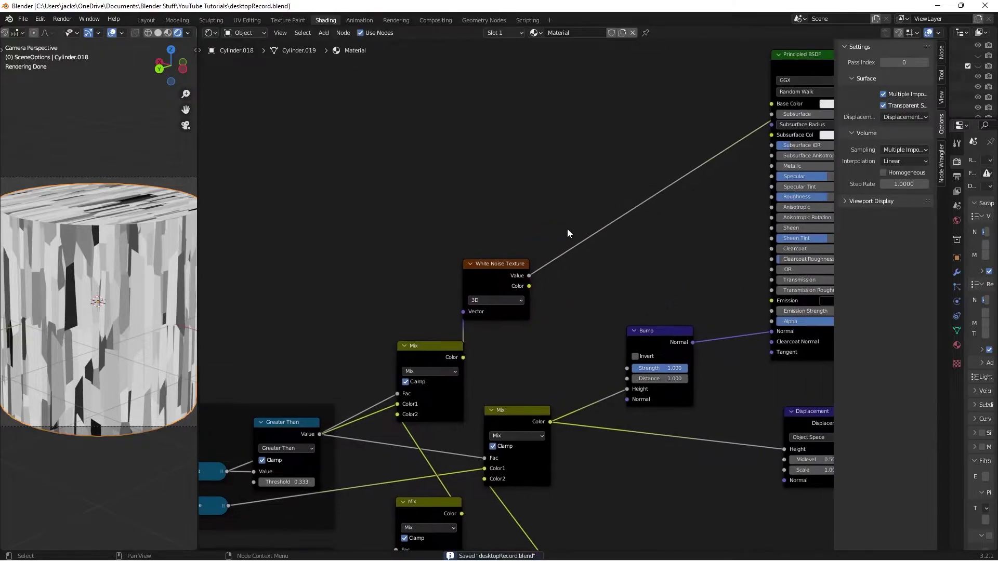
pyautogui.hotkey('shift', 'a')
pyautogui.click(567, 229)
pyautogui.write('mix')
pyautogui.press('Return')
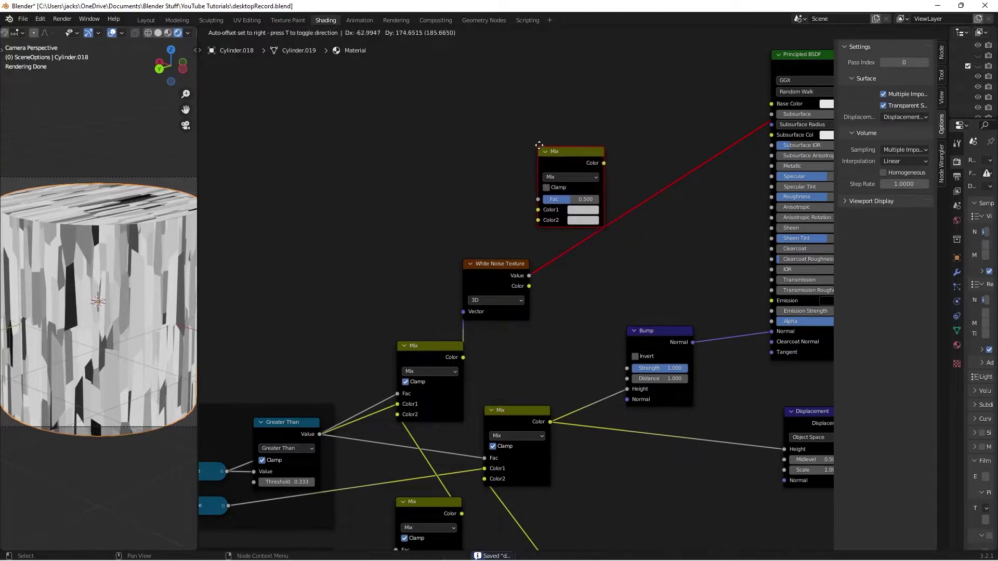
pyautogui.click(556, 133)
# Connect the White Noise Texture's Value to both Fac and Color1 of the new Mix node beside the Principled BSDF
pyautogui.moveTo(529, 276); pyautogui.dragTo(556, 187)
pyautogui.moveTo(584, 151); pyautogui.dragTo(591, 184)
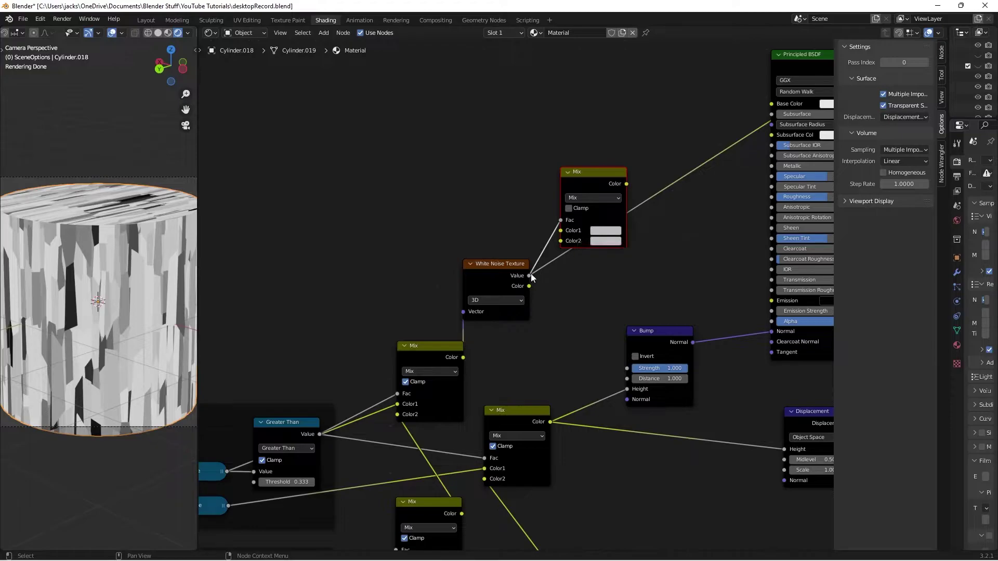
pyautogui.moveTo(529, 275); pyautogui.dragTo(562, 231)
pyautogui.moveTo(579, 197); pyautogui.dragTo(573, 211)
# Darken Color2 of the new Mix node to a deeper grey and preview that node's output
pyautogui.click(592, 256)
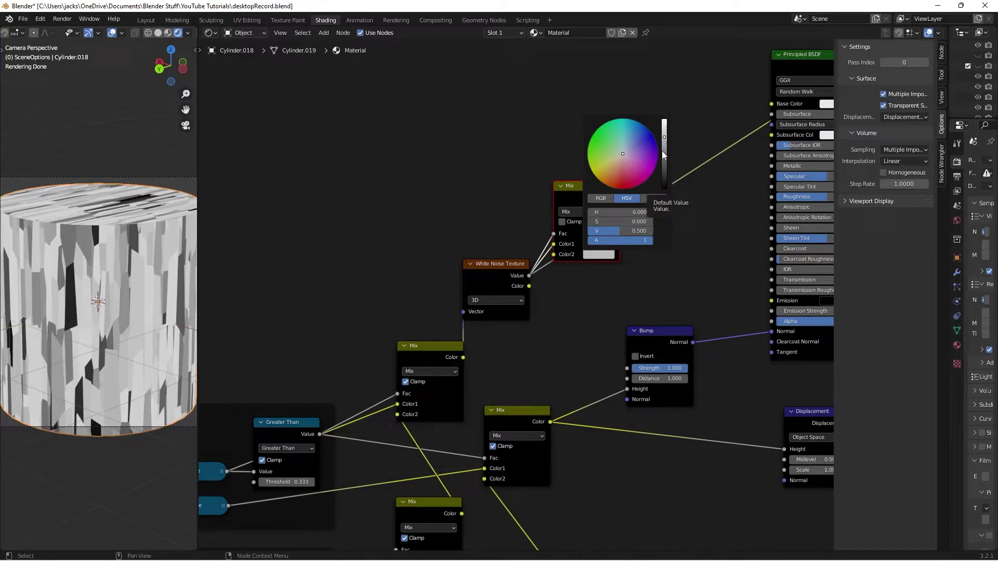
pyautogui.moveTo(664, 149); pyautogui.dragTo(665, 157)
pyautogui.keyDown('ctrl'); pyautogui.keyDown('shift'); pyautogui.click(576, 195); pyautogui.keyUp('shift'); pyautogui.keyUp('ctrl')
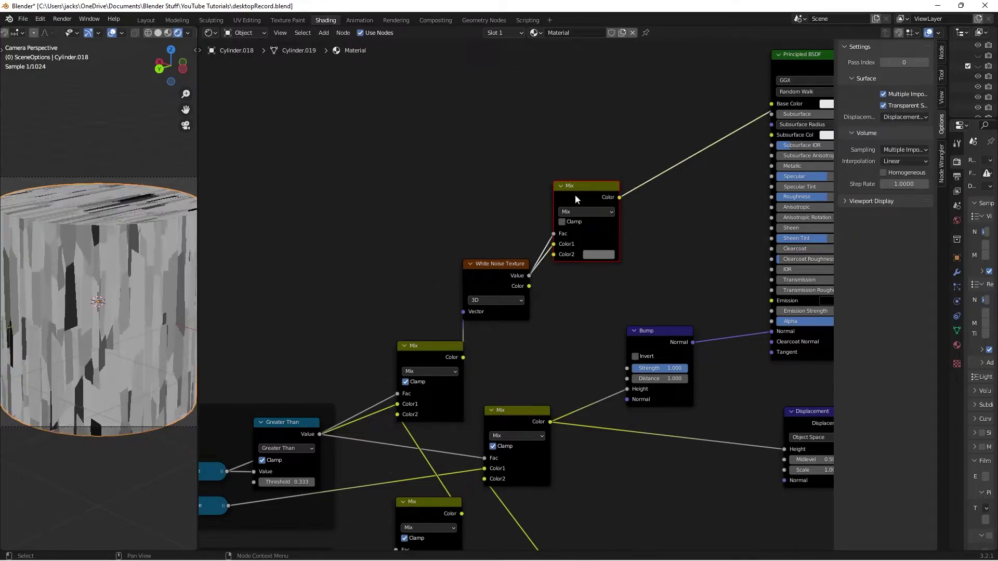
pyautogui.moveTo(577, 201); pyautogui.dragTo(575, 207)
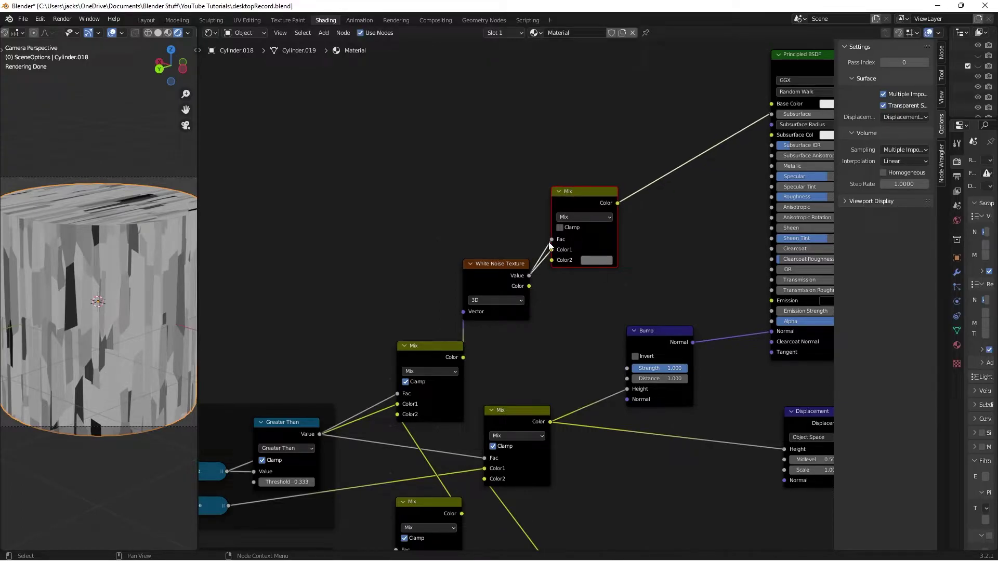
# Add a Musgrave Texture in the empty area above the Voronoi frames, to the right of the Mapping node
pyautogui.scroll(-3, 554, 205)
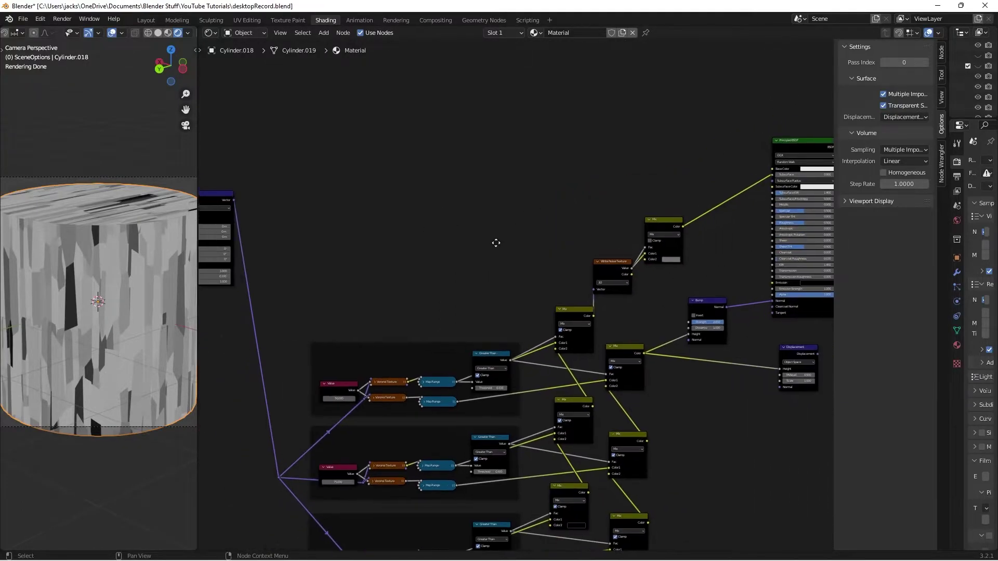
pyautogui.hotkey('shift', 'a')
pyautogui.write('mus')
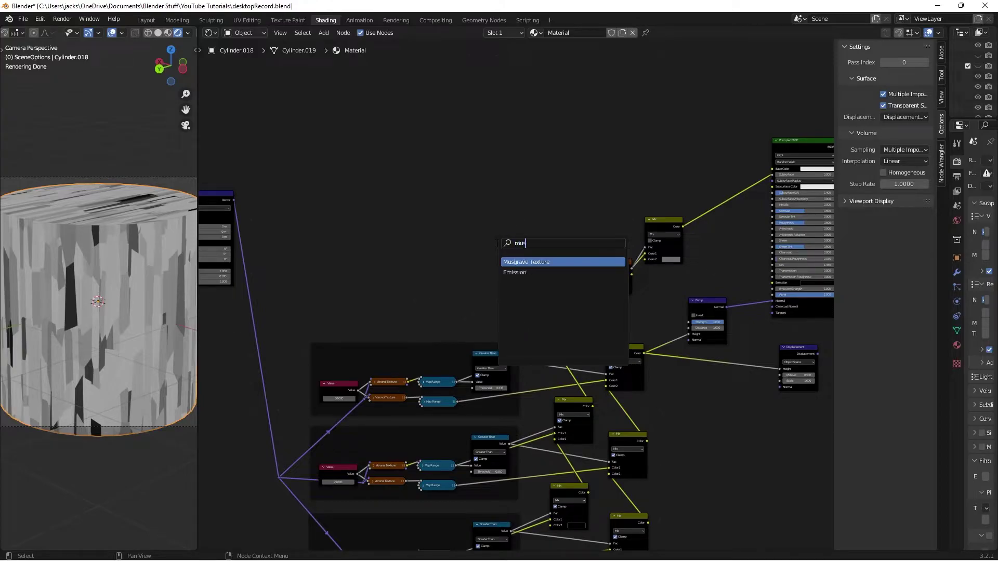
pyautogui.press('Return')
pyautogui.click(385, 233)
pyautogui.moveTo(294, 231); pyautogui.dragTo(393, 240, button='middle')
pyautogui.scroll(4, 394, 239)
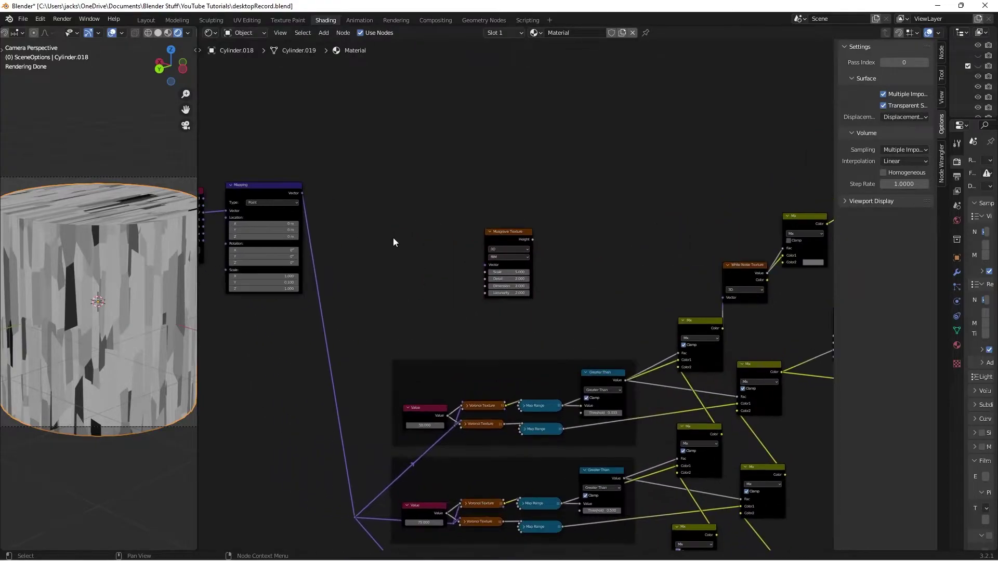
# Add a second Mapping node before the Musgrave Texture, linked from the UV coordinates to the Musgrave's Vector
pyautogui.moveTo(336, 229); pyautogui.dragTo(466, 259, button='middle')
pyautogui.click(338, 195)
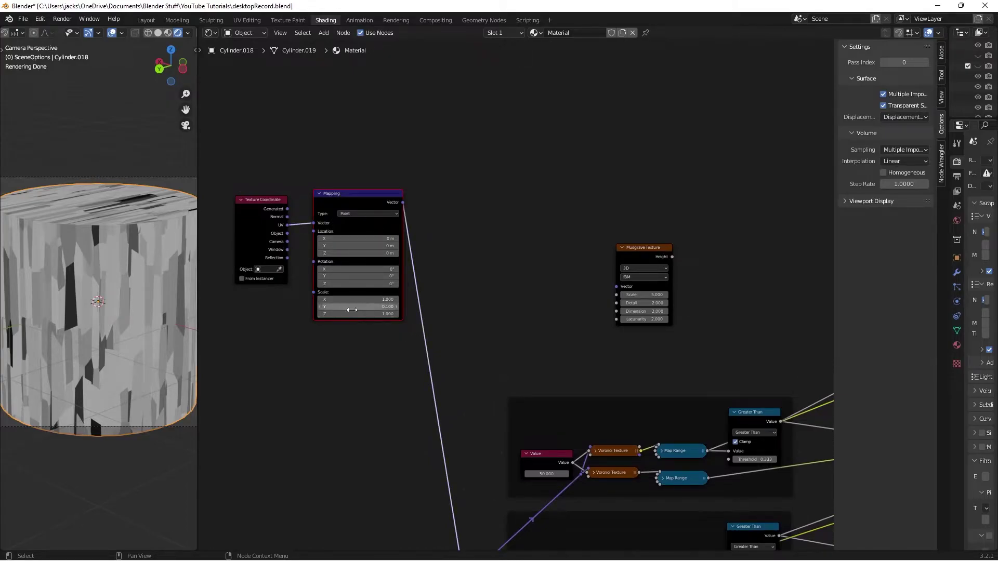
pyautogui.click(531, 259)
pyautogui.moveTo(531, 259); pyautogui.dragTo(526, 275, button='middle')
pyautogui.hotkey('shift', 'a')
pyautogui.click(525, 274)
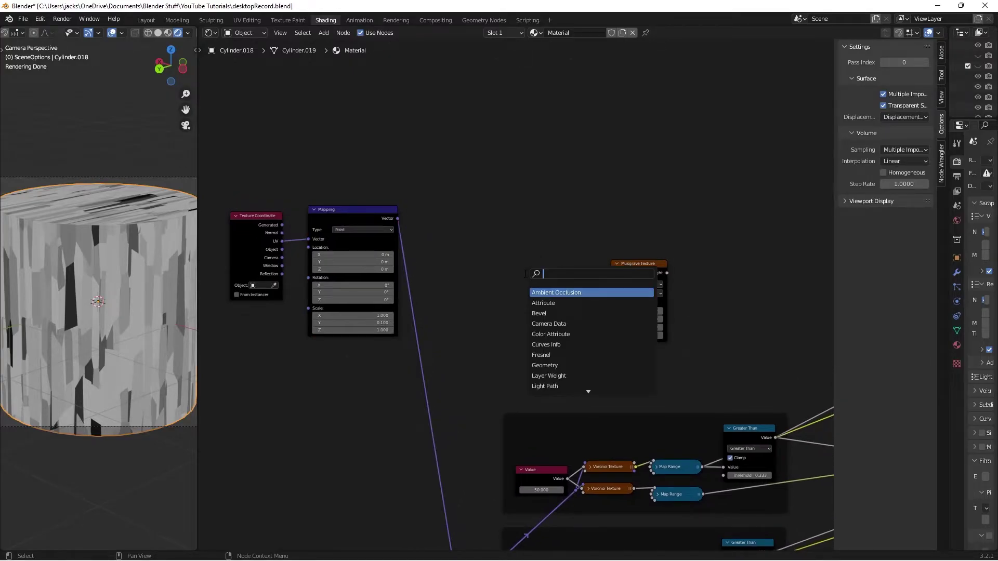
pyautogui.write('mapping')
pyautogui.press('Return')
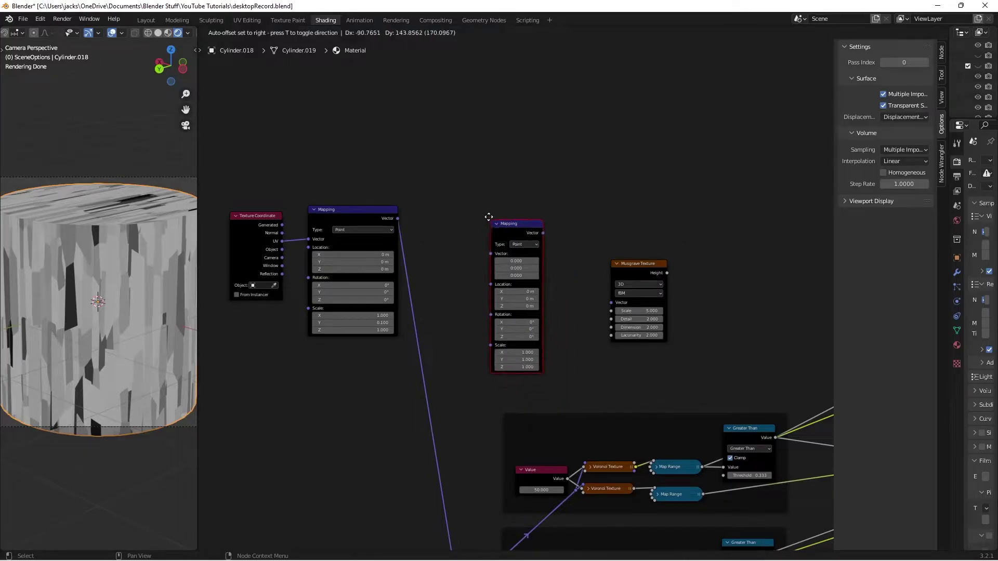
pyautogui.click(440, 146)
pyautogui.moveTo(282, 240); pyautogui.dragTo(612, 304)
# Preview the Musgrave Texture's Height output on the cylinder and save the file
pyautogui.moveTo(667, 288); pyautogui.dragTo(494, 278, button='middle')
pyautogui.scroll(5, 494, 265)
pyautogui.keyDown('ctrl'); pyautogui.keyDown('shift'); pyautogui.click(424, 232); pyautogui.keyUp('shift'); pyautogui.keyUp('ctrl')
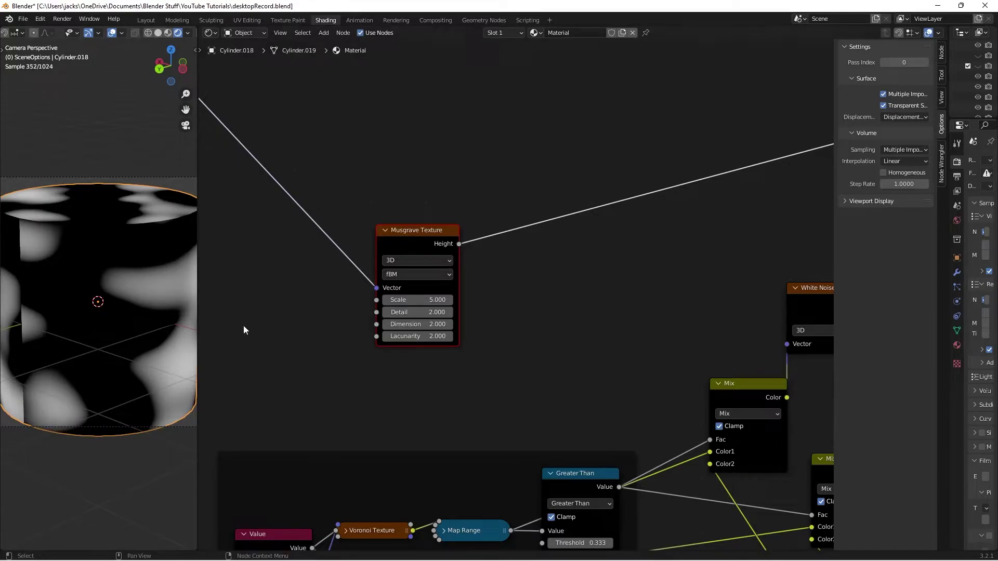
pyautogui.scroll(-3, 444, 364)
pyautogui.moveTo(617, 391); pyautogui.dragTo(556, 350, button='middle')
pyautogui.scroll(-2, 525, 342)
pyautogui.scroll(1, 525, 342)
pyautogui.scroll(5, 519, 312)
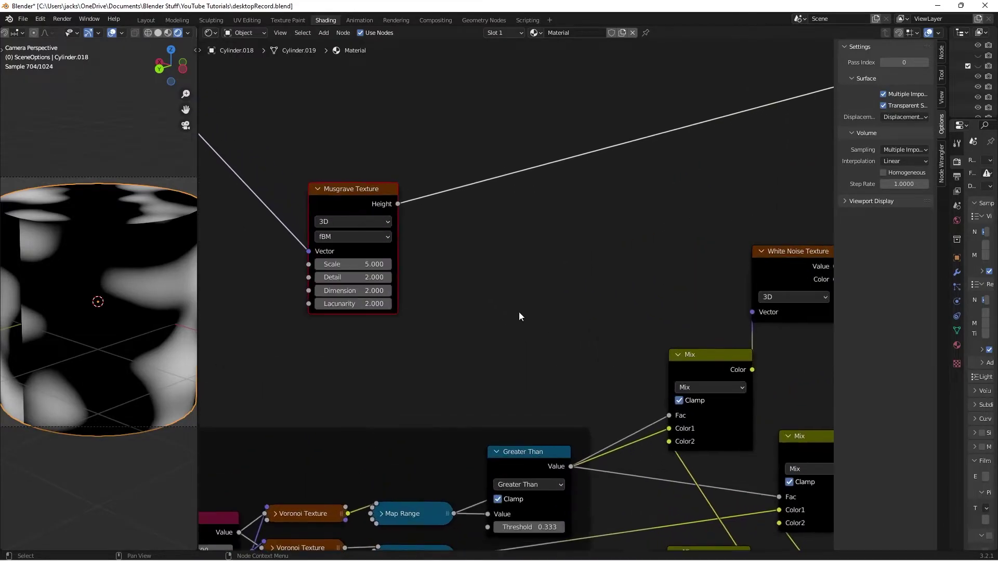
pyautogui.moveTo(329, 225); pyautogui.dragTo(426, 265, button='middle')
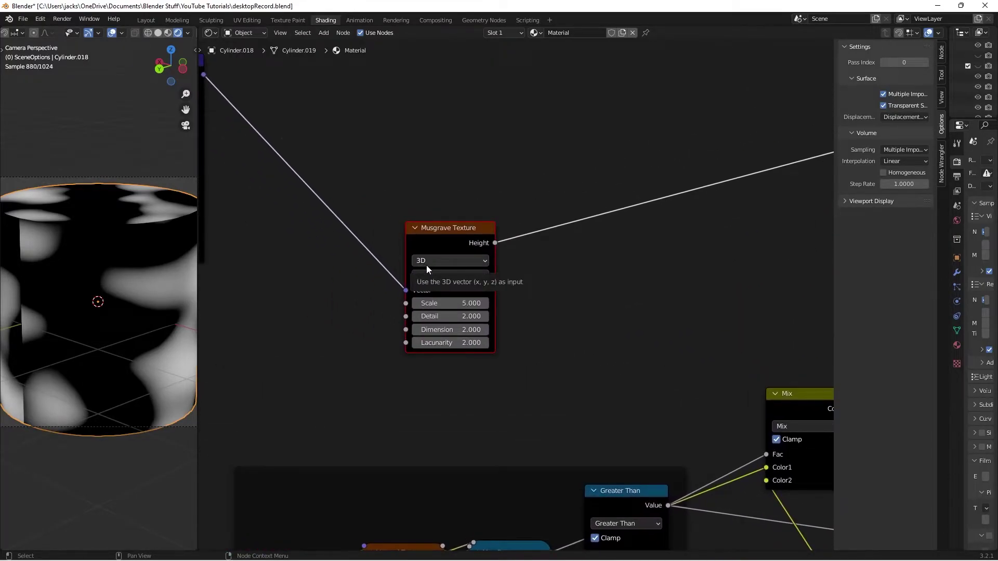
pyautogui.hotkey('ctrl', 's')
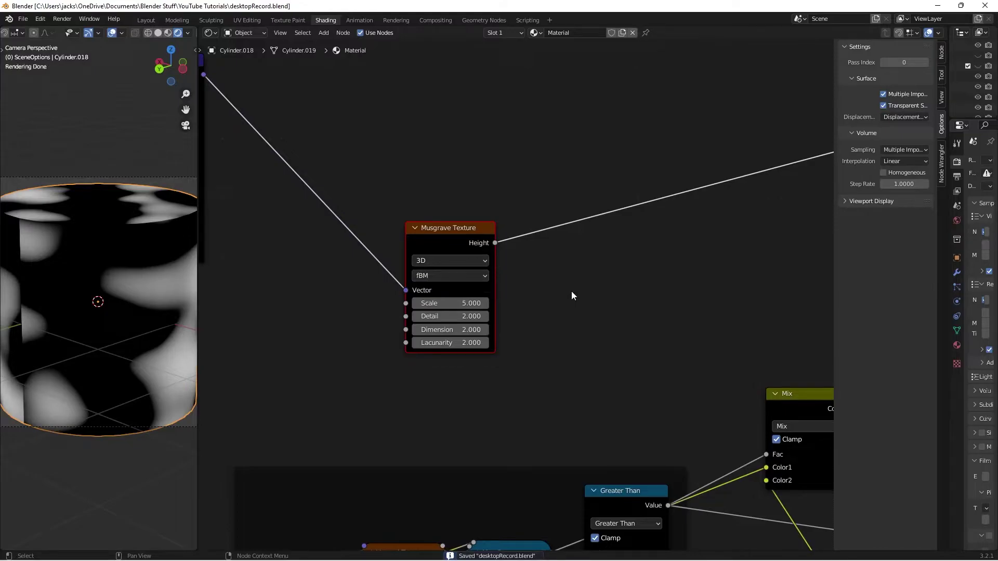
# Set the Musgrave Texture's Scale to 50
pyautogui.scroll(1, 543, 351)
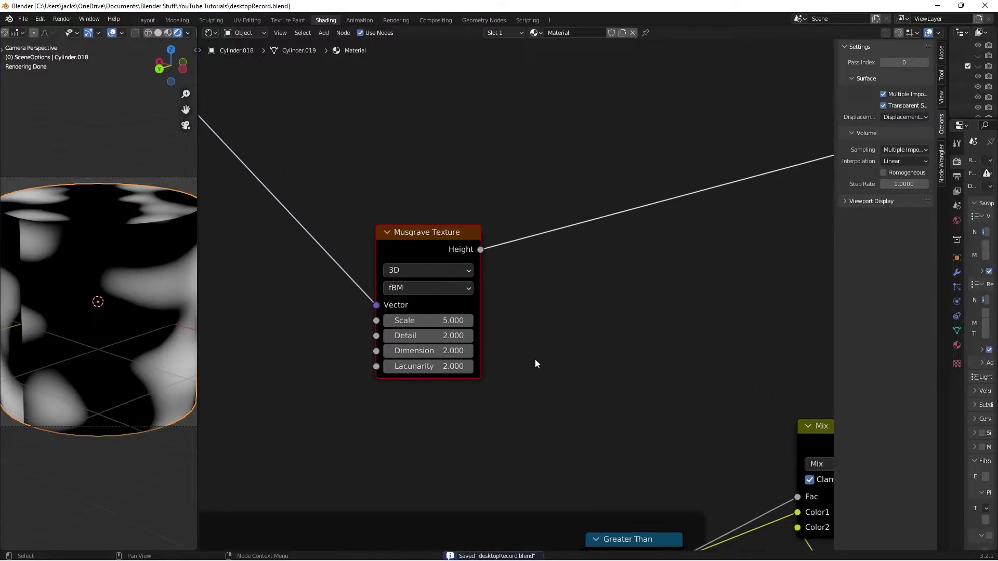
pyautogui.click(439, 321)
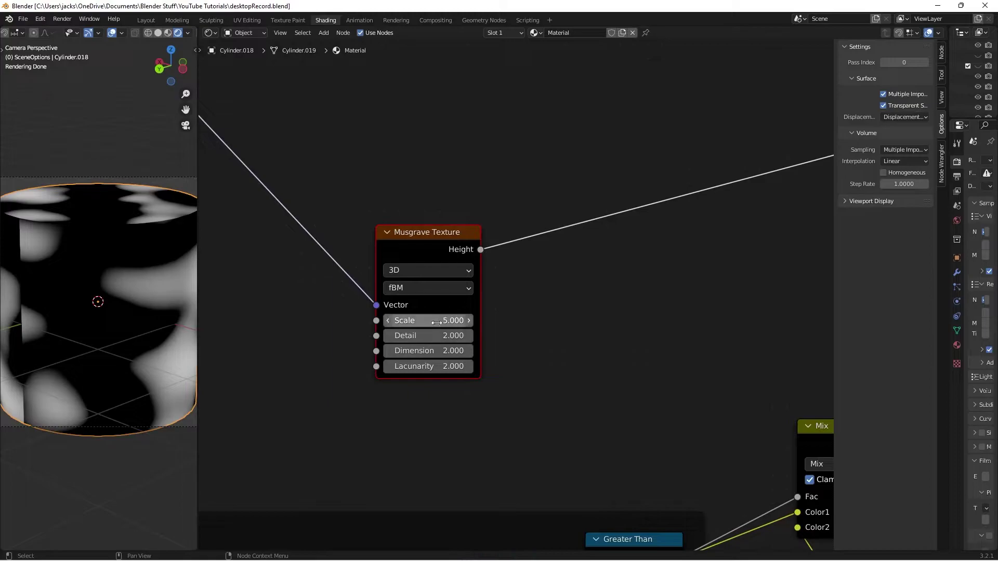
pyautogui.write('85')
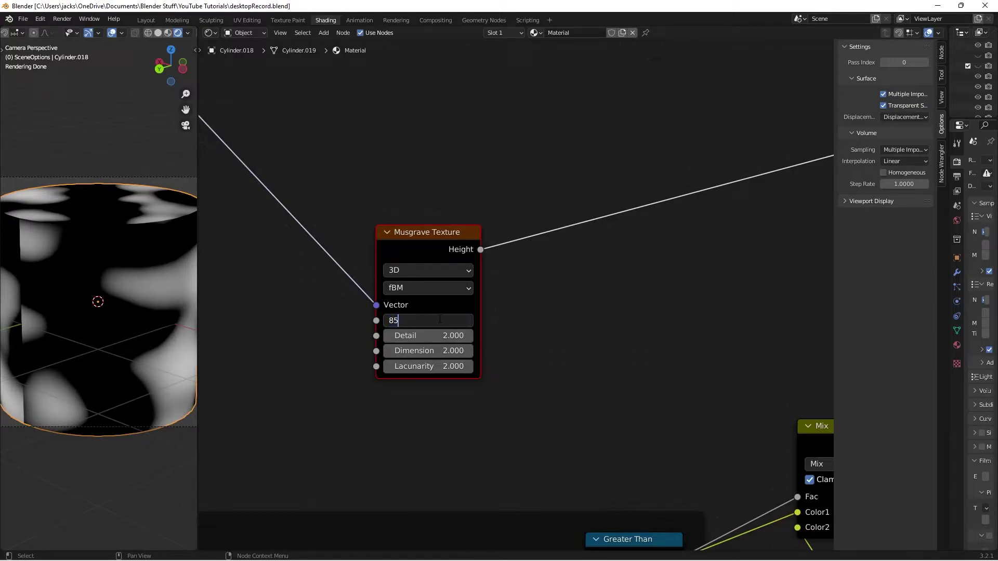
pyautogui.press('BackSpace')
pyautogui.press('BackSpace')
pyautogui.write('50')
pyautogui.press('Return')
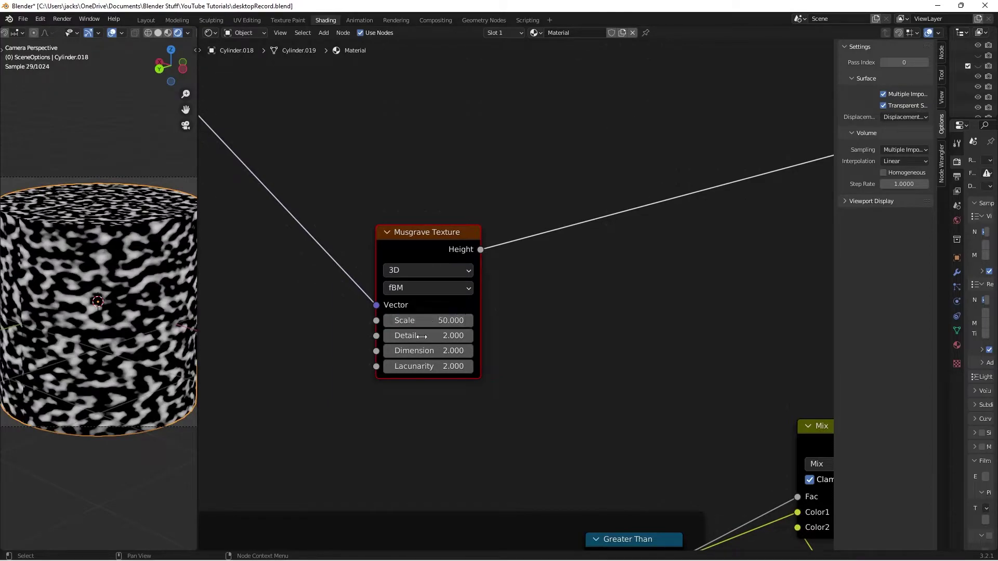
# Set the Musgrave Texture's Detail to 10 and Dimension to 0.1, and save the file
pyautogui.click(423, 336)
pyautogui.write('10')
pyautogui.press('Return')
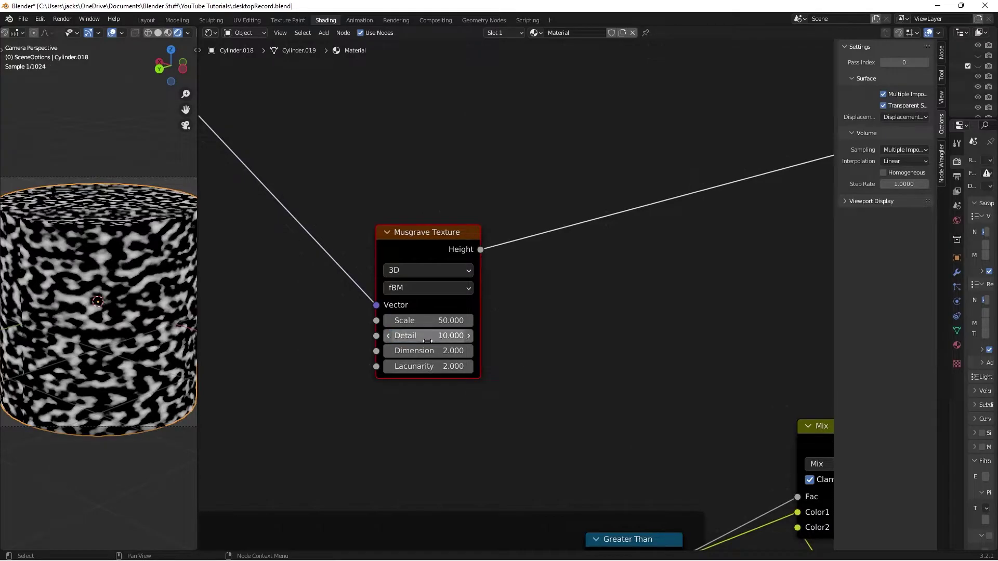
pyautogui.click(429, 351)
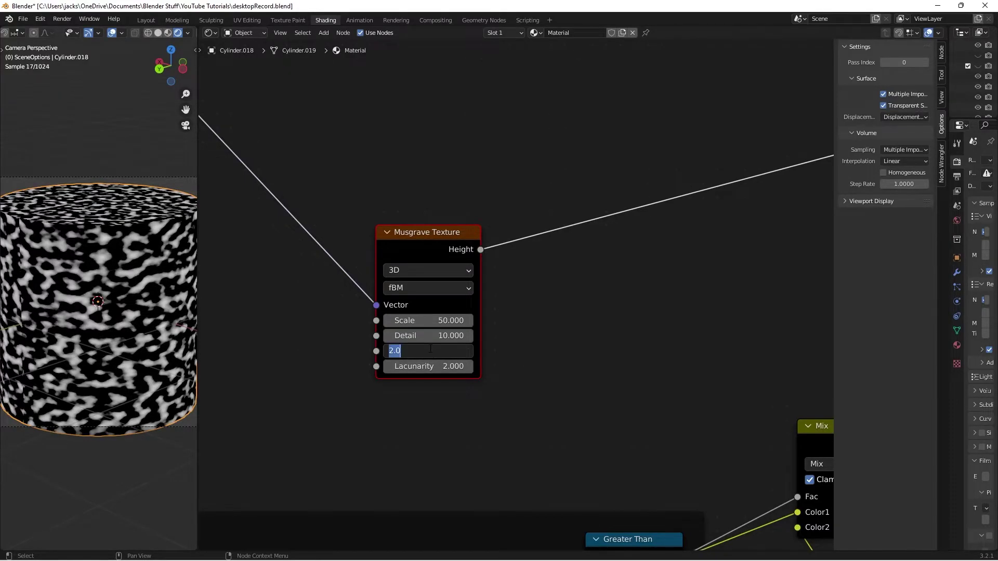
pyautogui.write('0.1')
pyautogui.press('Return')
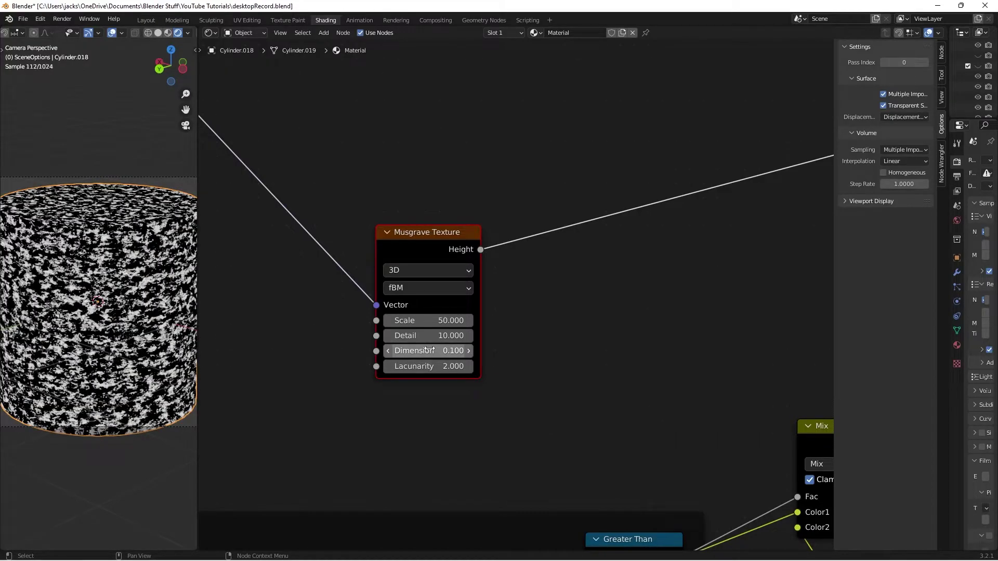
pyautogui.hotkey('ctrl', 's')
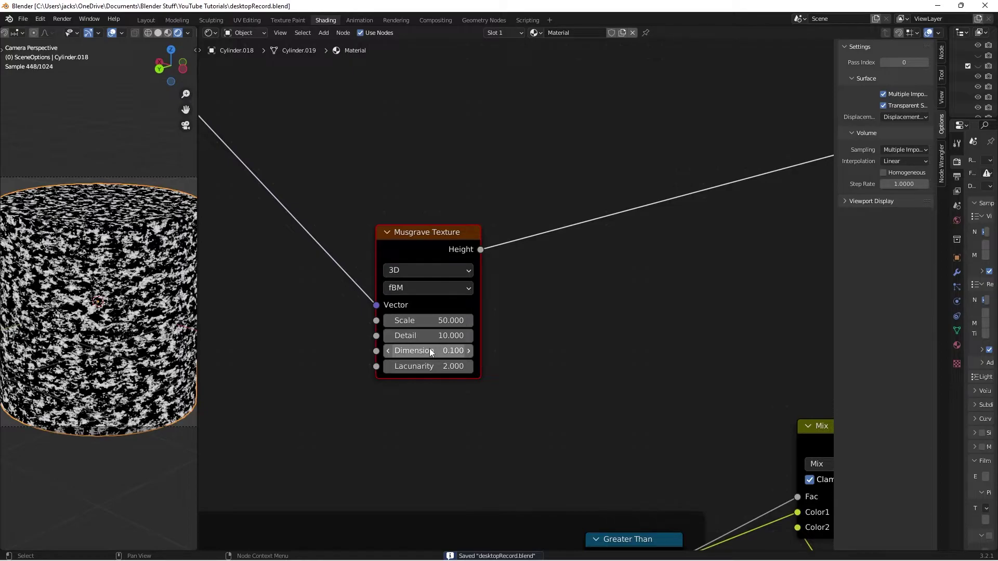
# Insert a Map Range node on the Musgrave Texture's Height link and place it close beside the texture
pyautogui.hotkey('shift', 'a')
pyautogui.click(435, 351)
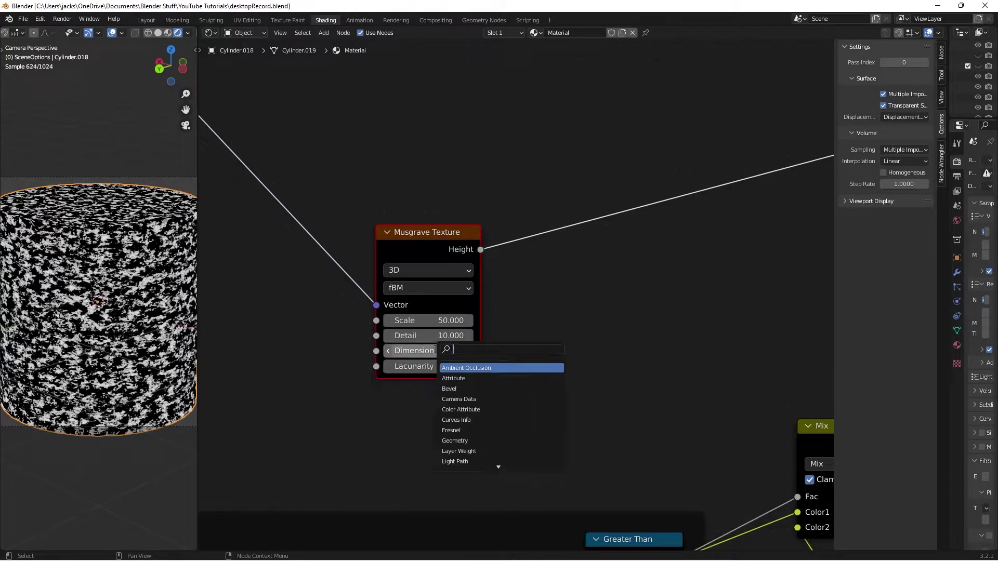
pyautogui.write('ra')
pyautogui.press('Return')
pyautogui.click(523, 208)
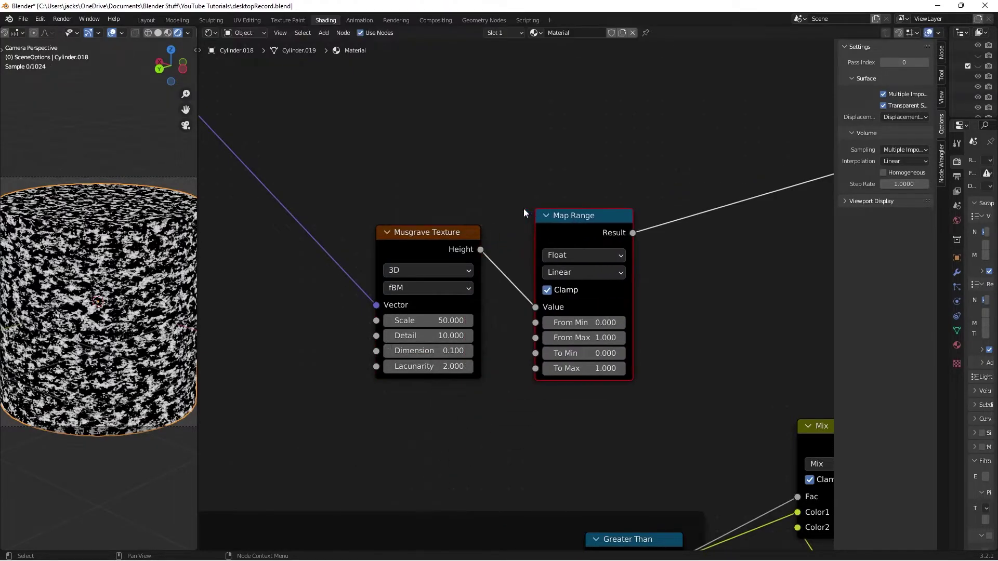
pyautogui.moveTo(569, 235); pyautogui.dragTo(545, 252)
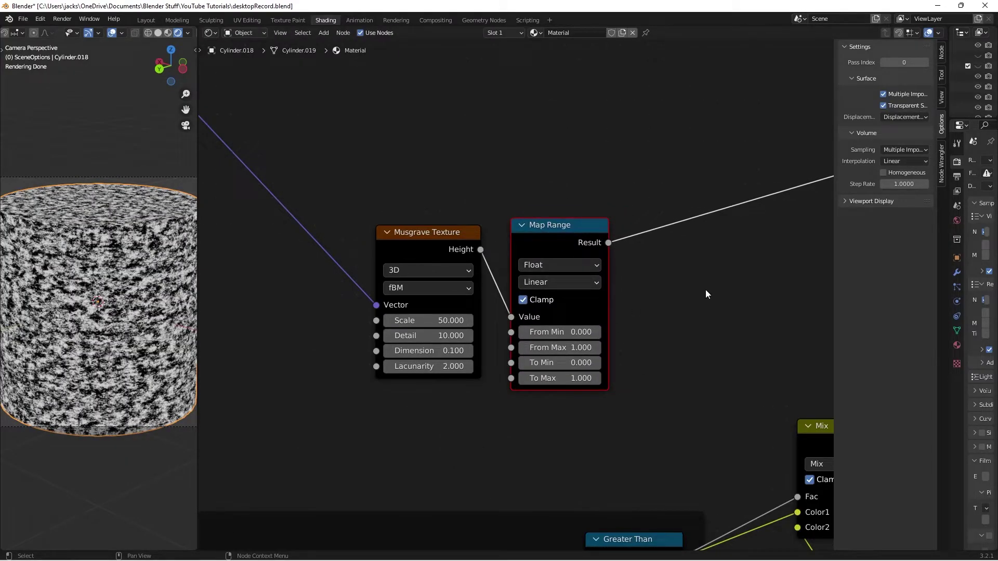
# Compare previews of the Musgrave Texture and the Map Range node, ending on Map Range, and save the file
pyautogui.keyDown('ctrl'); pyautogui.keyDown('shift'); pyautogui.click(445, 249); pyautogui.keyUp('shift'); pyautogui.keyUp('ctrl')
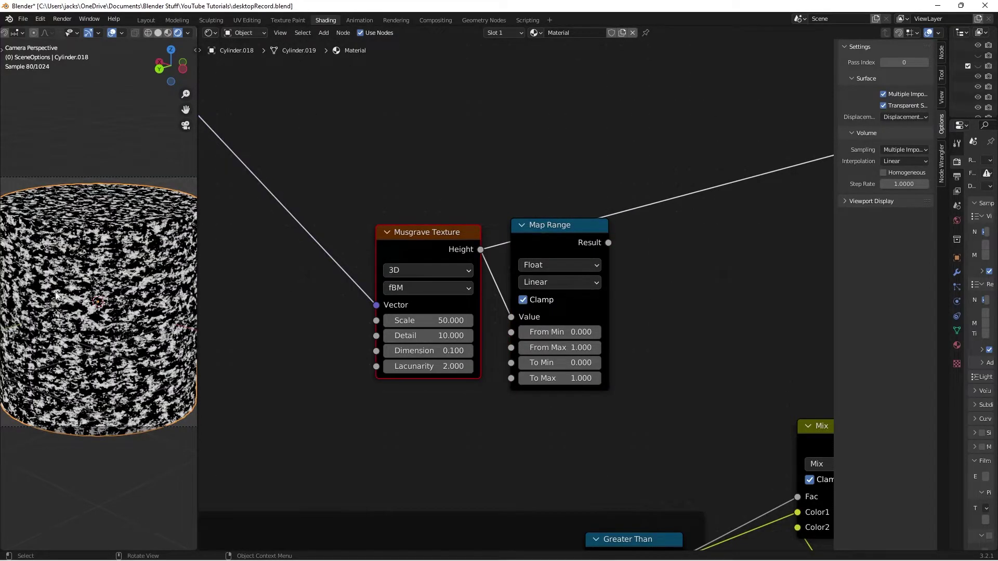
pyautogui.keyDown('ctrl'); pyautogui.keyDown('shift'); pyautogui.click(551, 254); pyautogui.keyUp('shift'); pyautogui.keyUp('ctrl')
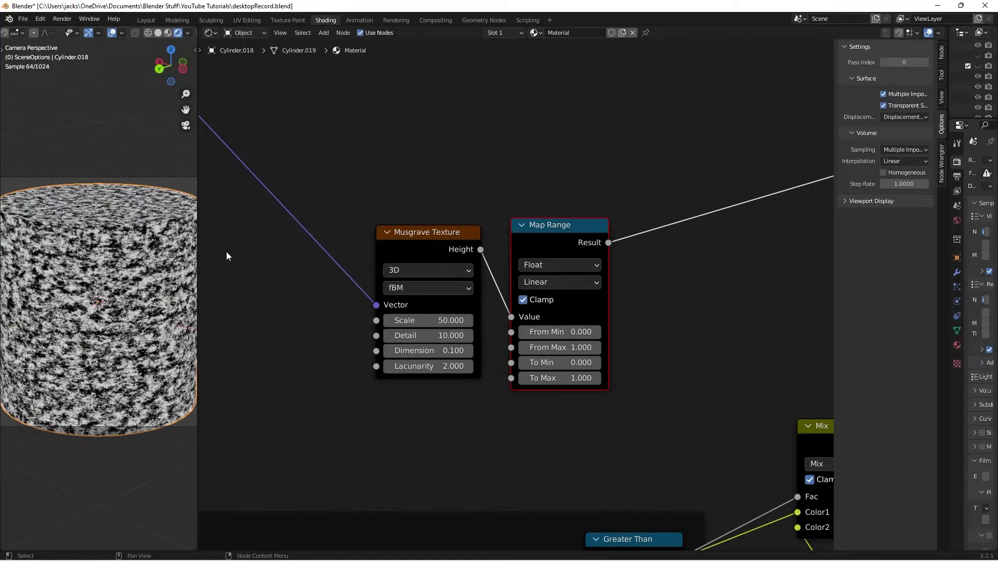
pyautogui.hotkey('ctrl', 's')
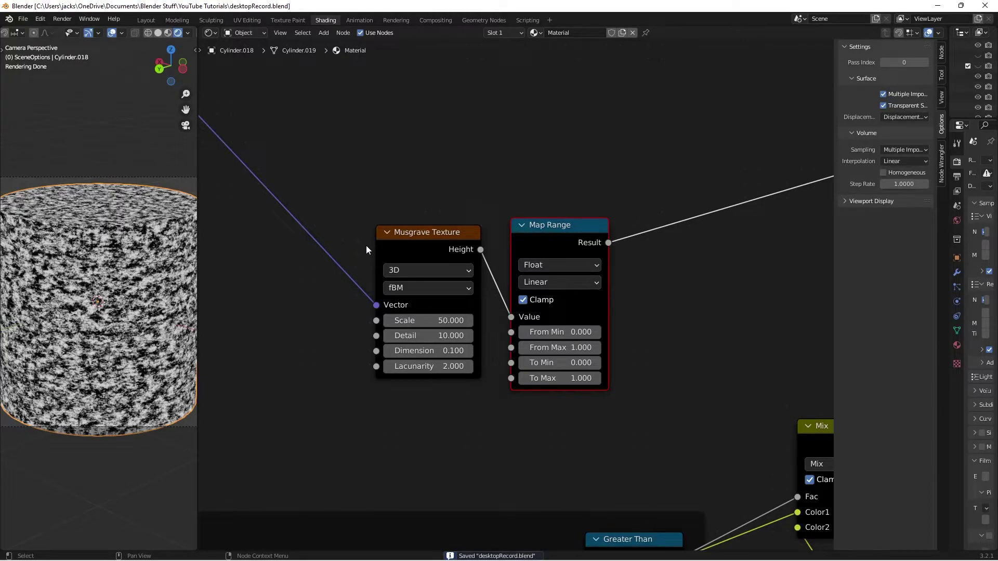
pyautogui.moveTo(528, 245); pyautogui.dragTo(524, 244)
pyautogui.click(561, 201)
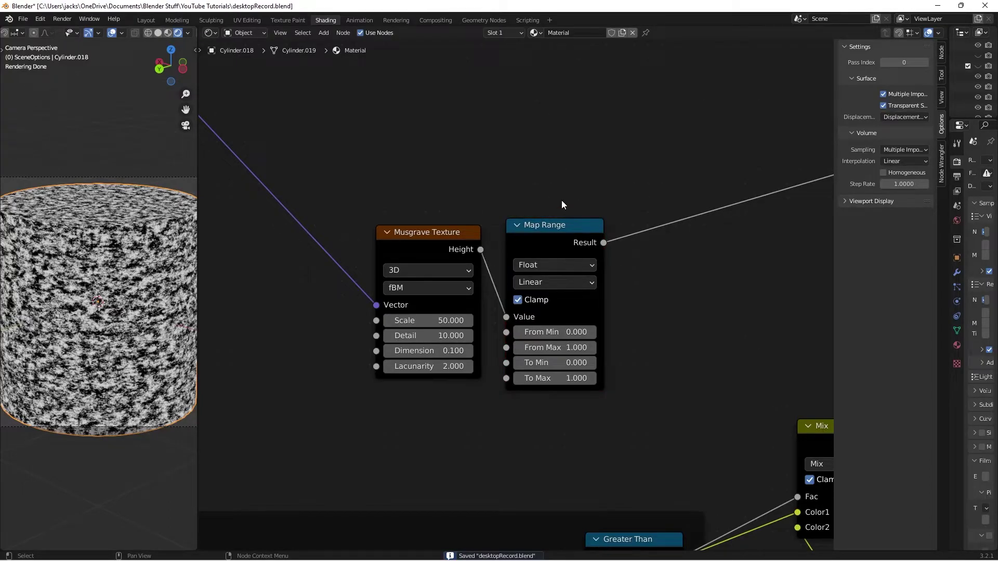
# Connect the Map Range Result to Color2 of the Mix node after the White Noise Texture and preview that Mix
pyautogui.scroll(1, 676, 268)
pyautogui.moveTo(676, 268); pyautogui.dragTo(535, 216, button='middle')
pyautogui.scroll(-4, 535, 216)
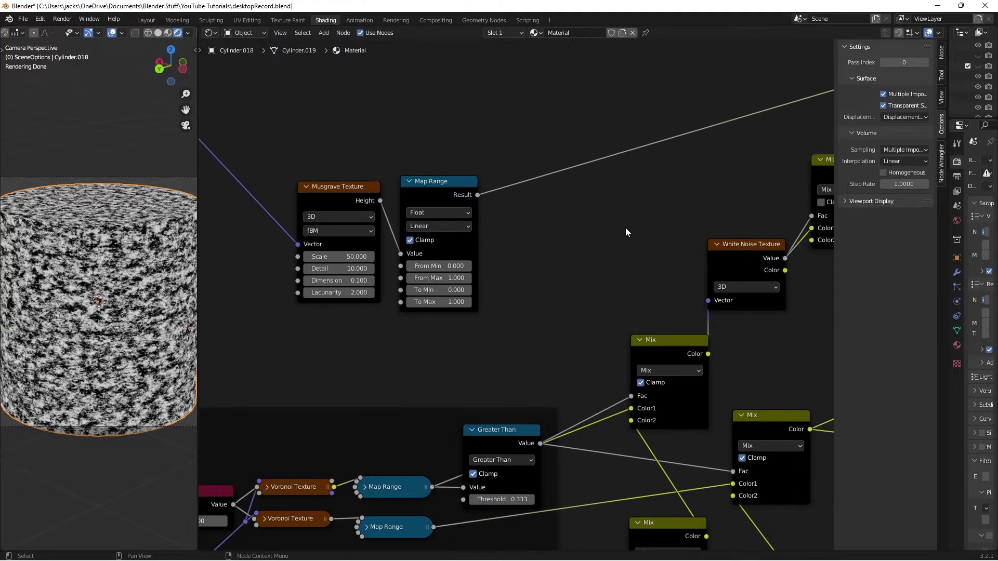
pyautogui.moveTo(633, 228); pyautogui.dragTo(505, 245, button='middle')
pyautogui.moveTo(348, 212); pyautogui.dragTo(683, 258)
pyautogui.keyDown('ctrl'); pyautogui.keyDown('shift'); pyautogui.click(704, 185); pyautogui.keyUp('shift'); pyautogui.keyUp('ctrl')
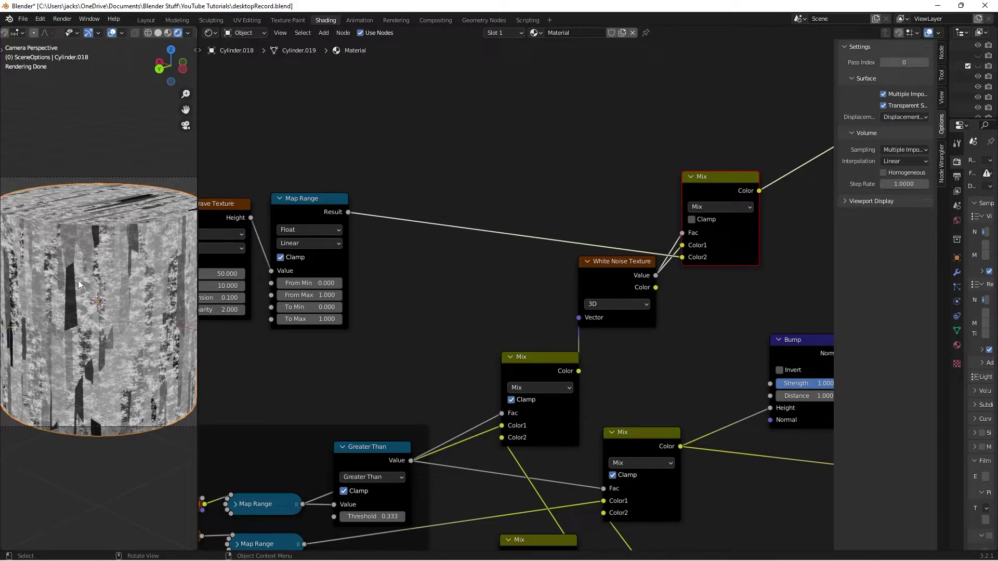
# Nudge the White Noise Texture and the Mix node it feeds into a tidier arrangement and save the file
pyautogui.moveTo(618, 274); pyautogui.dragTo(612, 274)
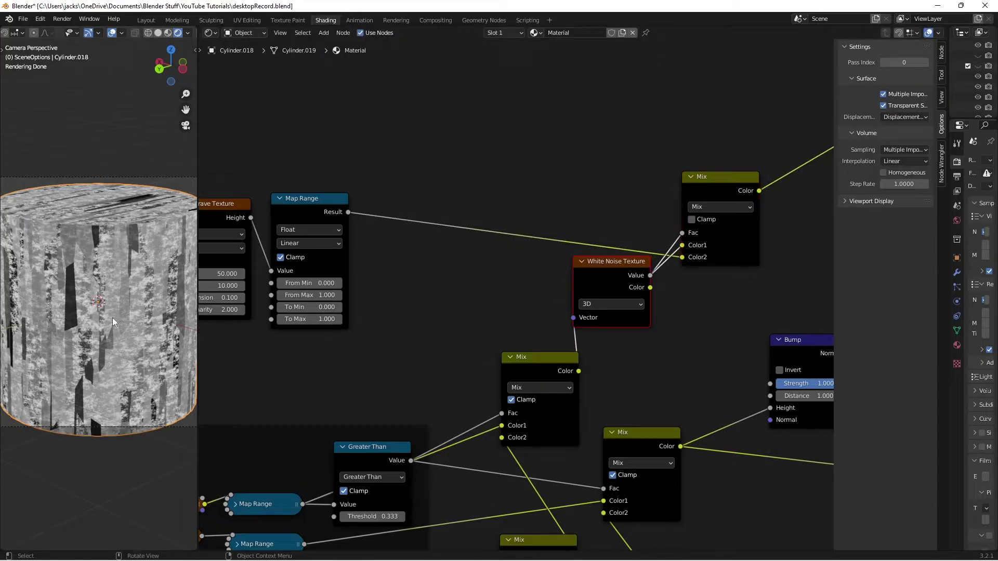
pyautogui.hotkey('ctrl', 's')
pyautogui.moveTo(531, 253); pyautogui.dragTo(428, 270, button='middle')
pyautogui.moveTo(610, 208); pyautogui.dragTo(602, 201)
pyautogui.hotkey('ctrl', 's')
pyautogui.moveTo(725, 279); pyautogui.dragTo(545, 245, button='middle')
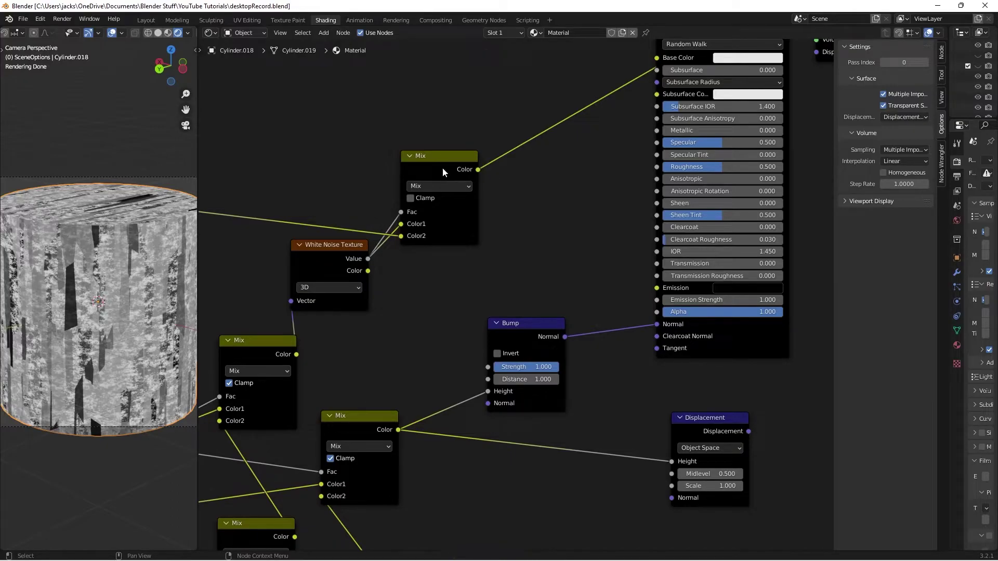
pyautogui.moveTo(437, 164); pyautogui.dragTo(431, 164)
# Add a second Bump node above the existing Bump, between the upper Mix node and the Principled BSDF
pyautogui.click(530, 237)
pyautogui.hotkey('shift', 'a')
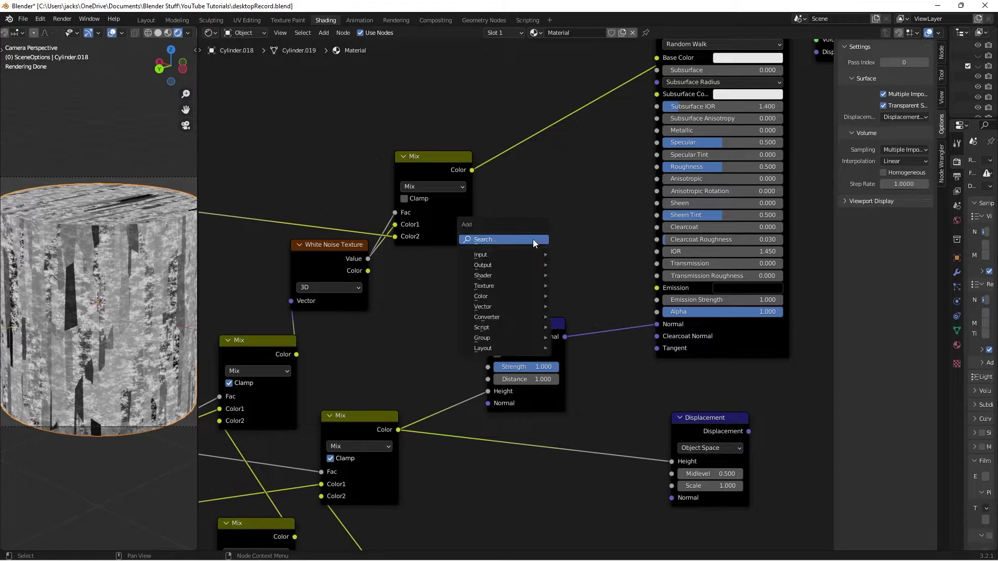
pyautogui.click(533, 239)
pyautogui.write('bump')
pyautogui.press('Return')
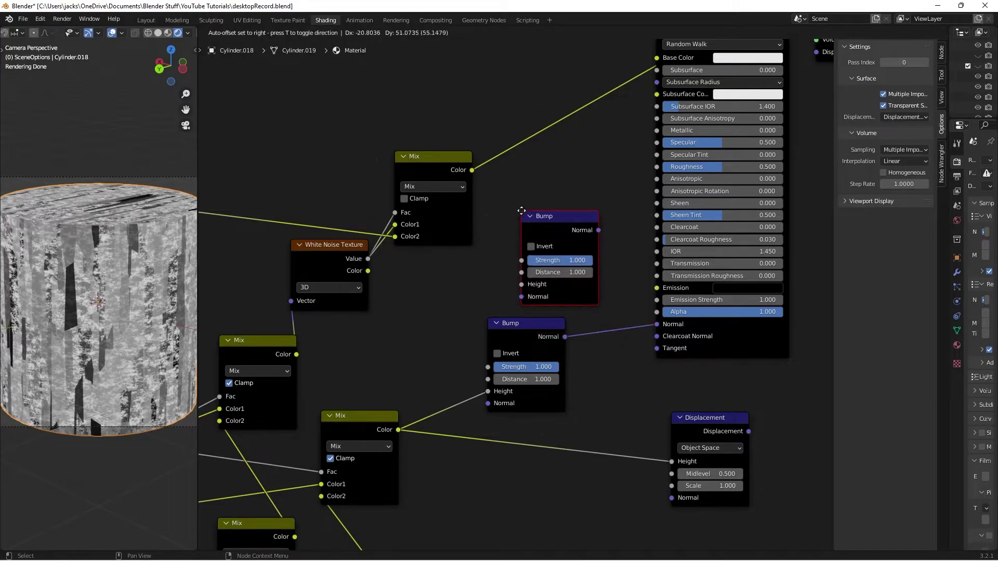
pyautogui.click(513, 213)
# Move the Principled BSDF, Material Output and Displacement nodes away from the Bump nodes to make room
pyautogui.scroll(-4, 507, 221)
pyautogui.scroll(-2, 468, 258)
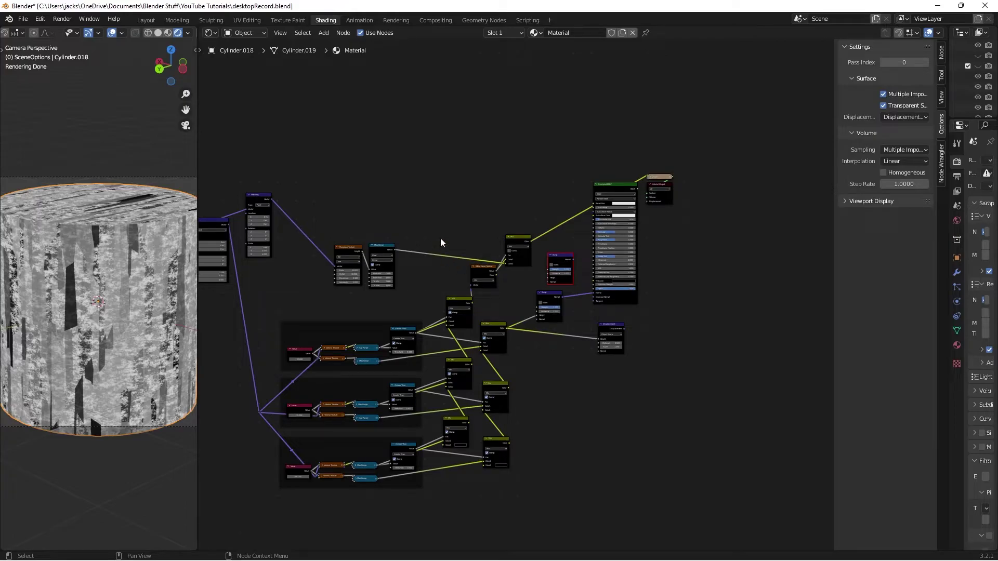
pyautogui.moveTo(594, 151); pyautogui.dragTo(691, 311)
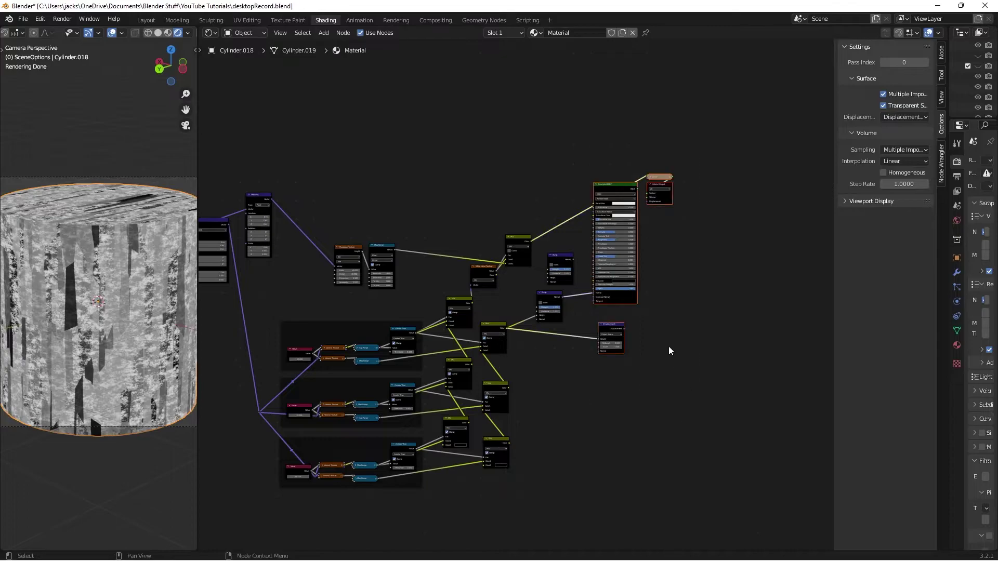
pyautogui.press('g')
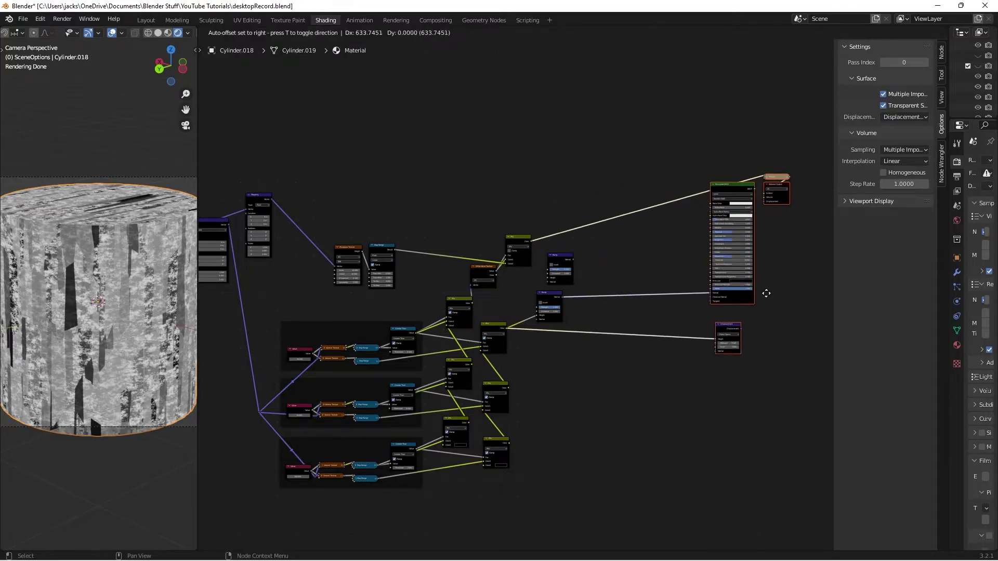
pyautogui.click(751, 291)
# Connect the upper Mix's Color to the new Bump's Height and preview that Bump, spacing it apart from the original Bump
pyautogui.scroll(3, 619, 279)
pyautogui.scroll(2, 621, 313)
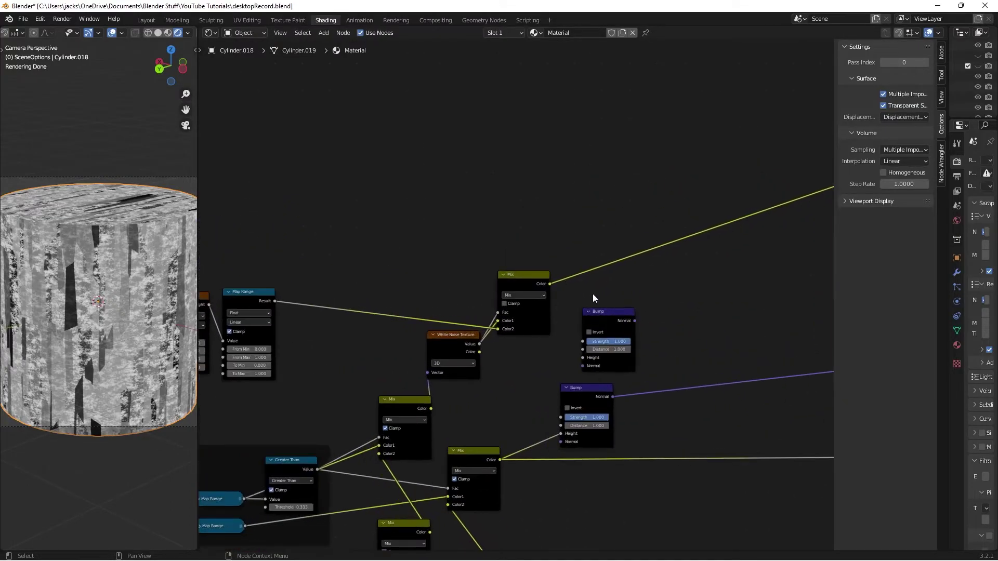
pyautogui.moveTo(410, 226); pyautogui.dragTo(451, 321)
pyautogui.moveTo(444, 366); pyautogui.dragTo(629, 331)
pyautogui.moveTo(567, 275); pyautogui.dragTo(536, 302, button='middle')
pyautogui.scroll(1, 532, 302)
pyautogui.click(513, 302)
pyautogui.keyDown('ctrl'); pyautogui.keyDown('shift'); pyautogui.click(448, 301); pyautogui.keyUp('shift'); pyautogui.keyUp('ctrl')
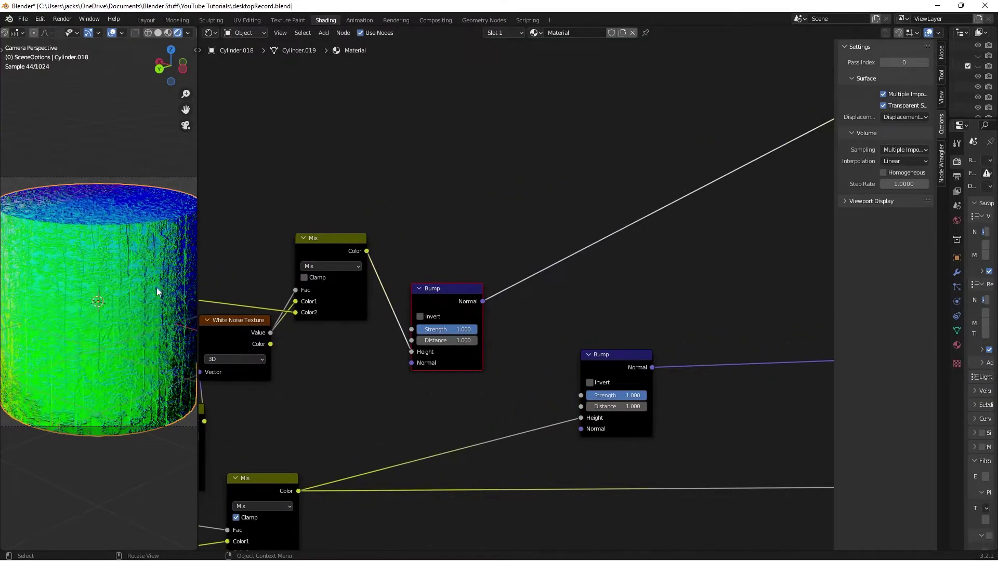
# Nudge the new Bump node slightly closer to the Mix node and save the file
pyautogui.moveTo(464, 308); pyautogui.dragTo(459, 307)
pyautogui.click(475, 262)
pyautogui.hotkey('ctrl', 's')
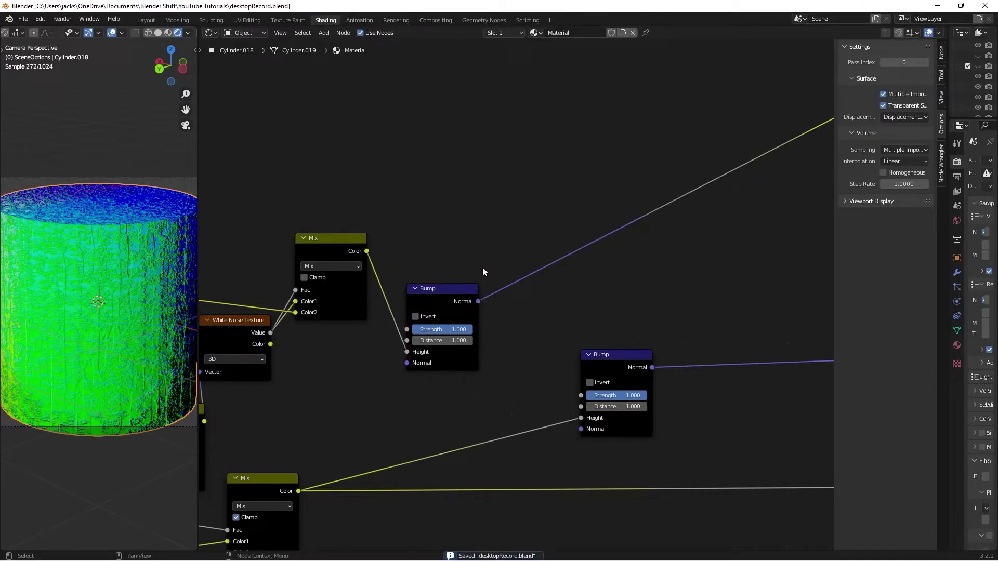
# Connect the new Bump's Normal output to the original Bump's Normal input and preview the Principled BSDF
pyautogui.click(478, 302)
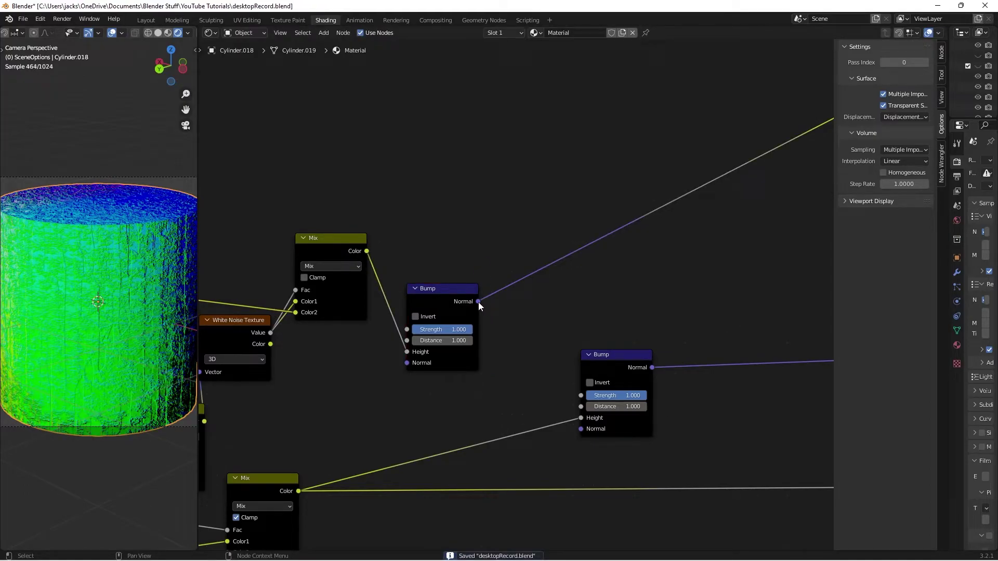
pyautogui.moveTo(478, 302); pyautogui.dragTo(582, 429)
pyautogui.scroll(-1, 617, 372)
pyautogui.moveTo(617, 372); pyautogui.dragTo(433, 319, button='middle')
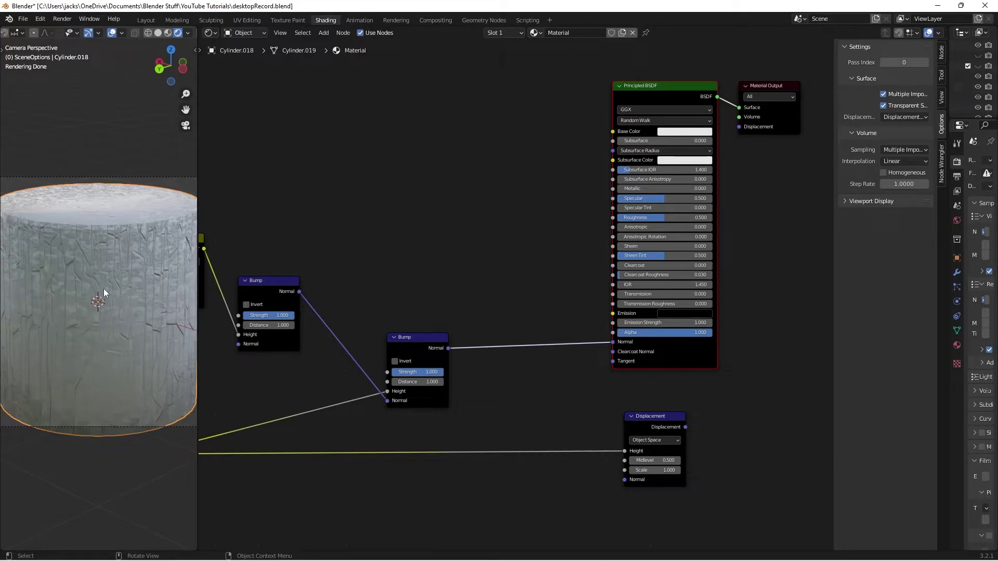
# Compare previews of the White Noise Texture and the Mix node it feeds, ending on the White Noise Texture
pyautogui.moveTo(380, 201); pyautogui.dragTo(507, 301, button='middle')
pyautogui.scroll(-1, 508, 301)
pyautogui.moveTo(429, 339); pyautogui.dragTo(487, 316, button='middle')
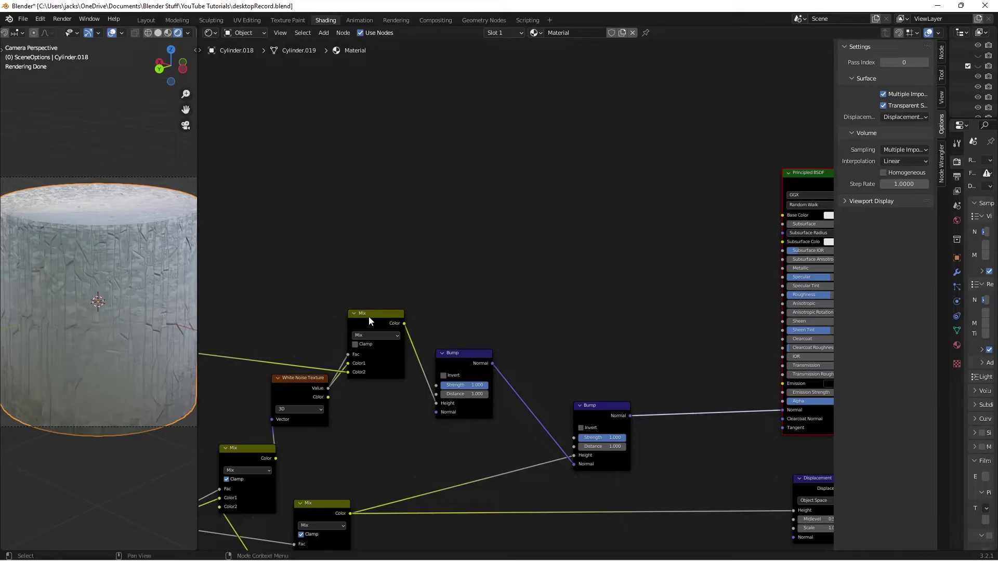
pyautogui.scroll(2, 403, 260)
pyautogui.keyDown('ctrl'); pyautogui.keyDown('shift'); pyautogui.click(311, 408); pyautogui.keyUp('shift'); pyautogui.keyUp('ctrl')
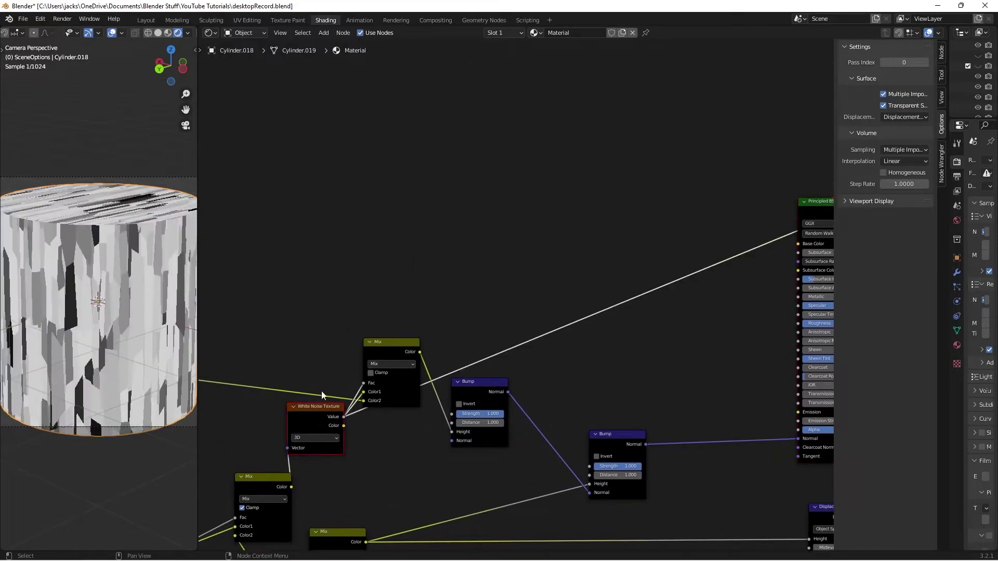
pyautogui.keyDown('ctrl'); pyautogui.keyDown('shift'); pyautogui.click(395, 348); pyautogui.keyUp('shift'); pyautogui.keyUp('ctrl')
pyautogui.keyDown('ctrl'); pyautogui.keyDown('shift'); pyautogui.click(313, 420); pyautogui.keyUp('shift'); pyautogui.keyUp('ctrl')
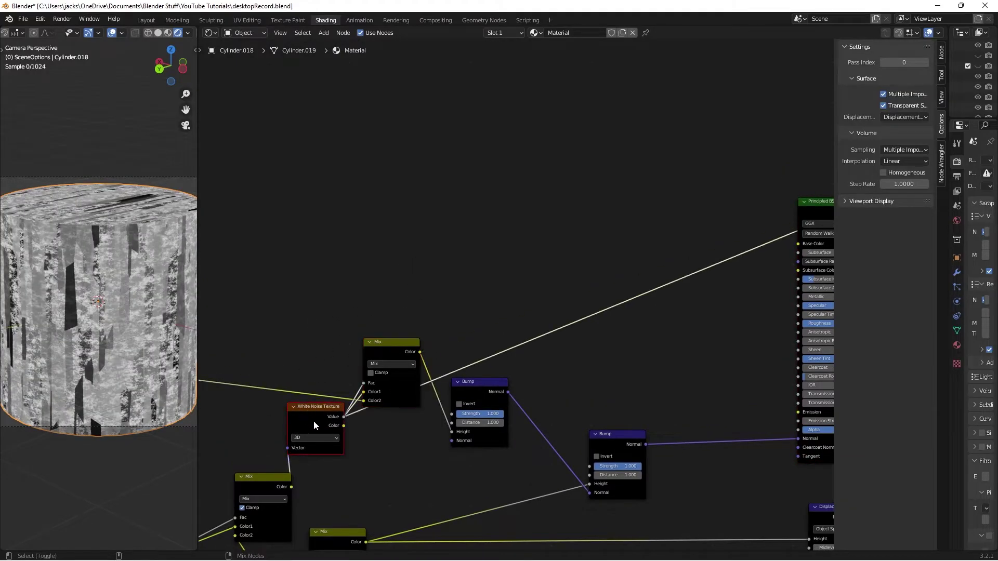
# Add a Mix node above the others with its Fac driven by the White Noise Texture's Value, and preview it
pyautogui.moveTo(457, 283); pyautogui.dragTo(447, 295, button='middle')
pyautogui.hotkey('shift', 'a')
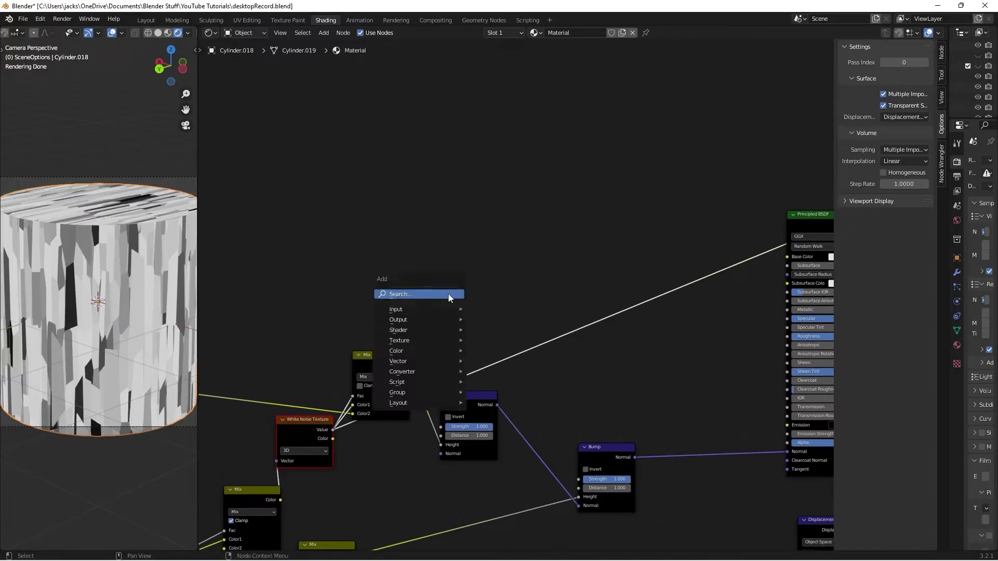
pyautogui.click(448, 296)
pyautogui.write('mix')
pyautogui.press('Return')
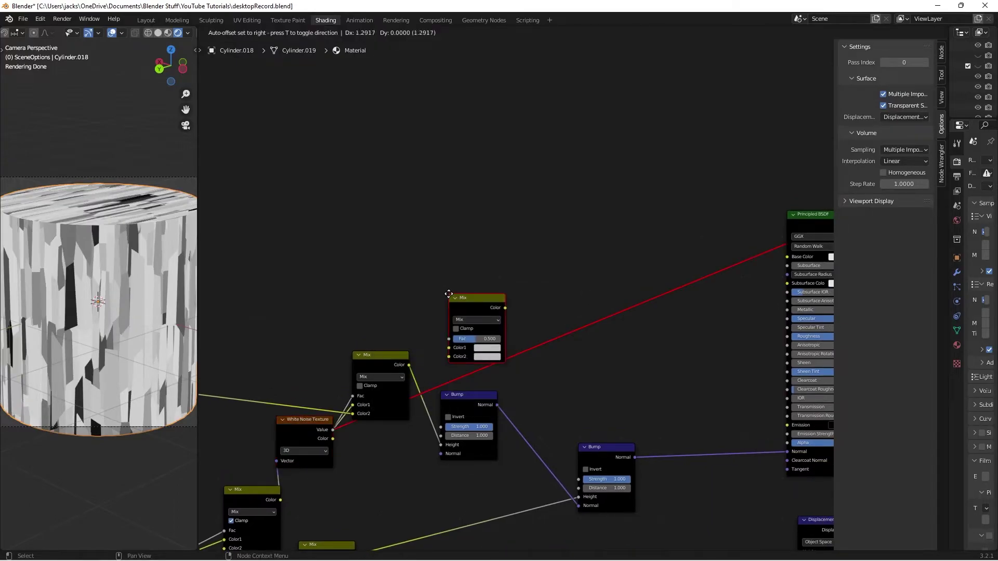
pyautogui.click(408, 179)
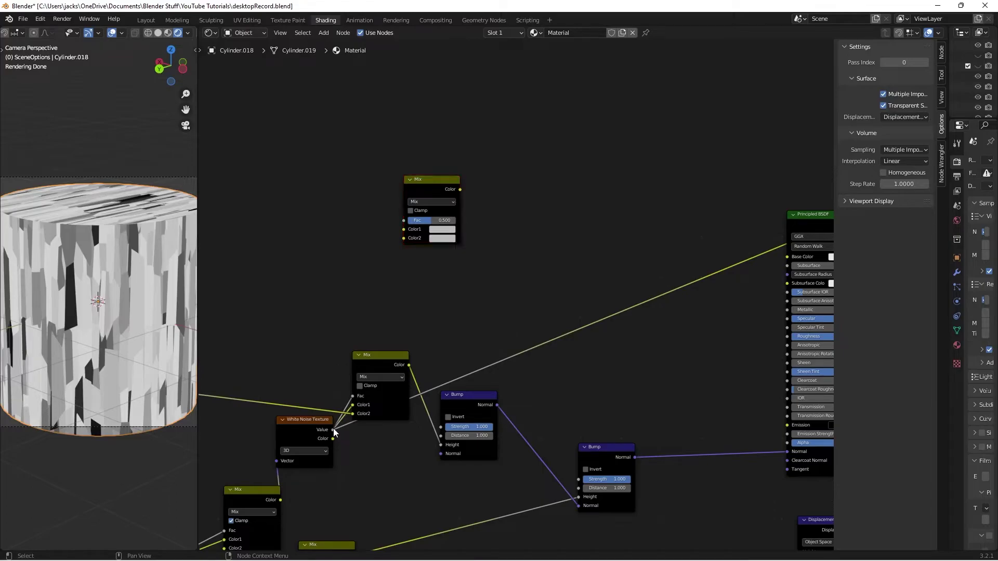
pyautogui.moveTo(332, 430); pyautogui.dragTo(404, 221)
pyautogui.keyDown('ctrl'); pyautogui.keyDown('shift'); pyautogui.click(419, 182); pyautogui.keyUp('shift'); pyautogui.keyUp('ctrl')
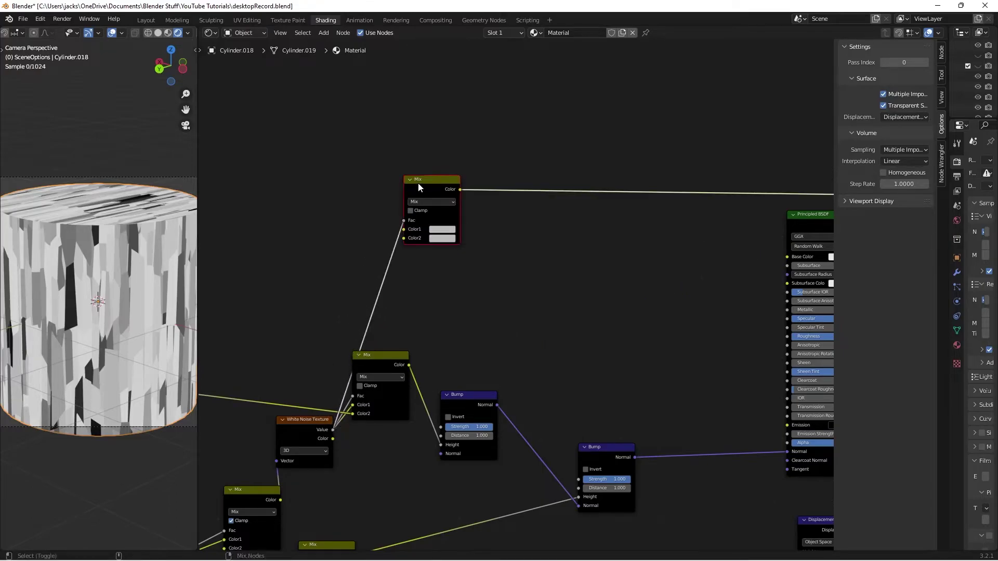
# Set the new Mix node's Color1 to black and Color2 to white
pyautogui.scroll(2, 479, 228)
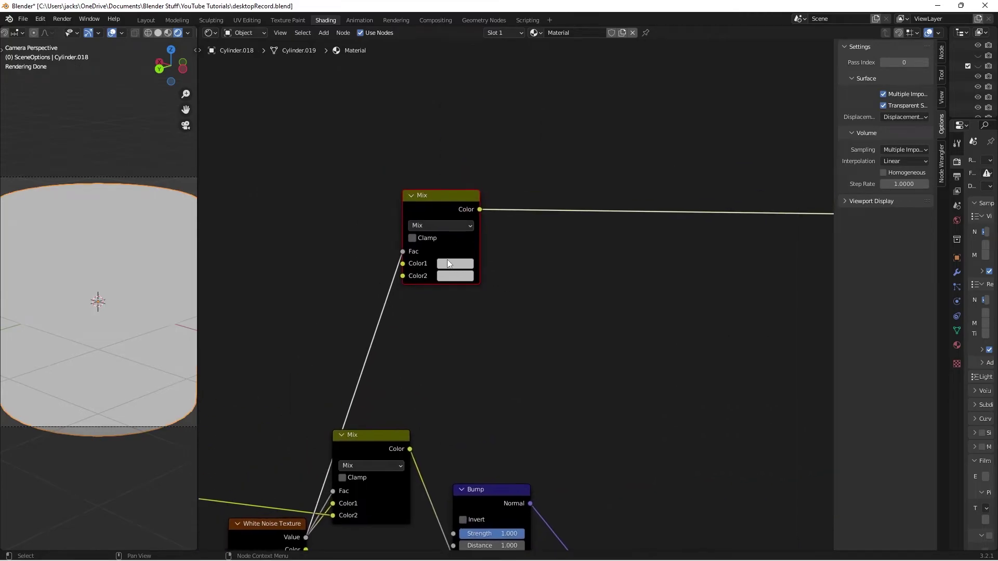
pyautogui.click(448, 264)
pyautogui.moveTo(532, 183); pyautogui.dragTo(534, 216)
pyautogui.click(455, 275)
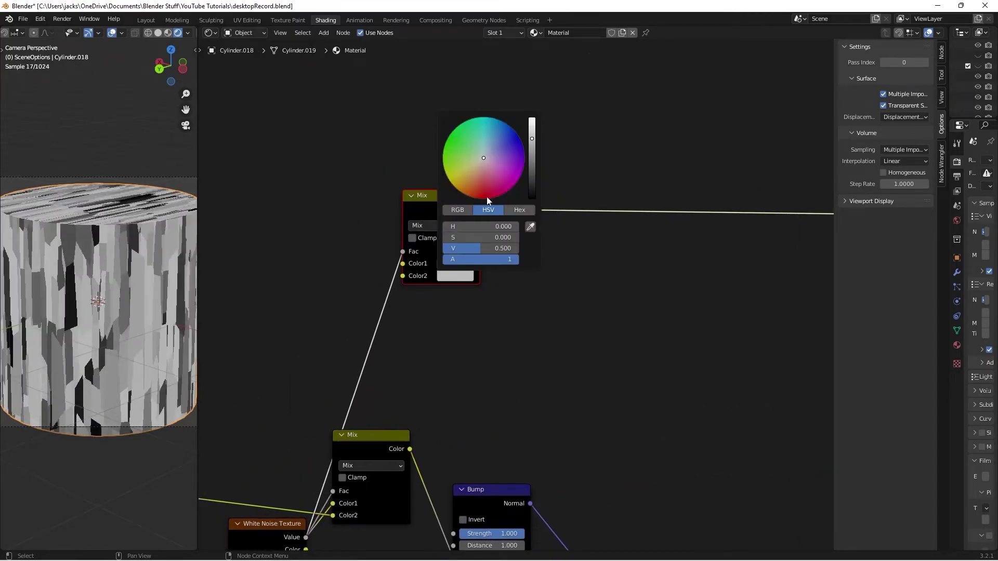
pyautogui.moveTo(533, 136); pyautogui.dragTo(532, 120)
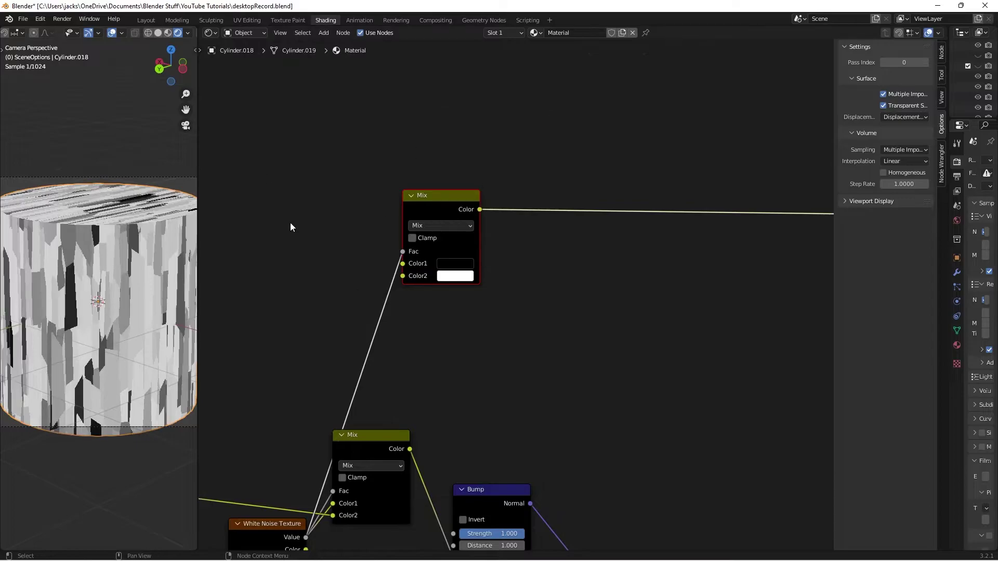
# Set the new Mix node's Color1 to hex 968C86
pyautogui.scroll(2, 583, 304)
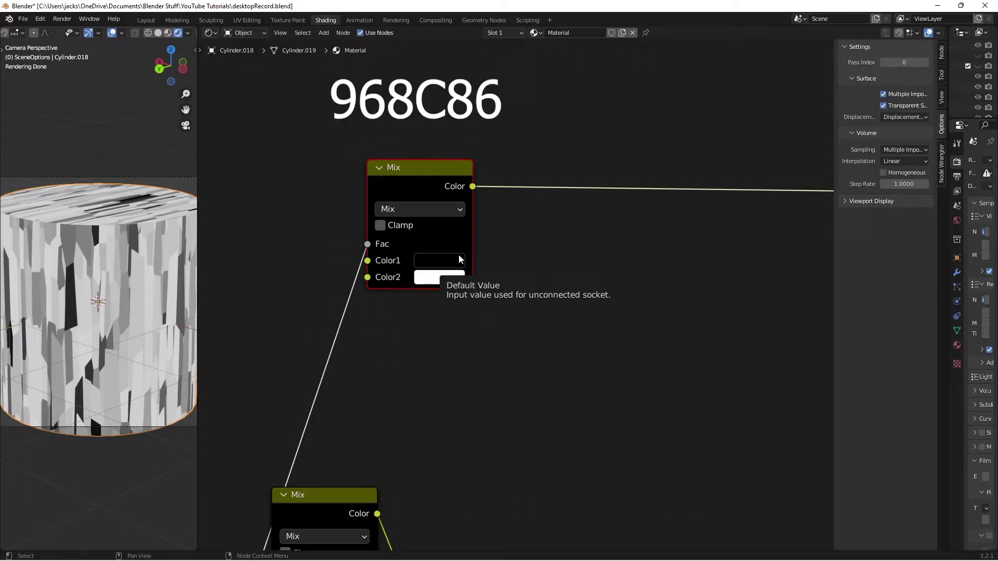
pyautogui.click(459, 255)
pyautogui.click(512, 171)
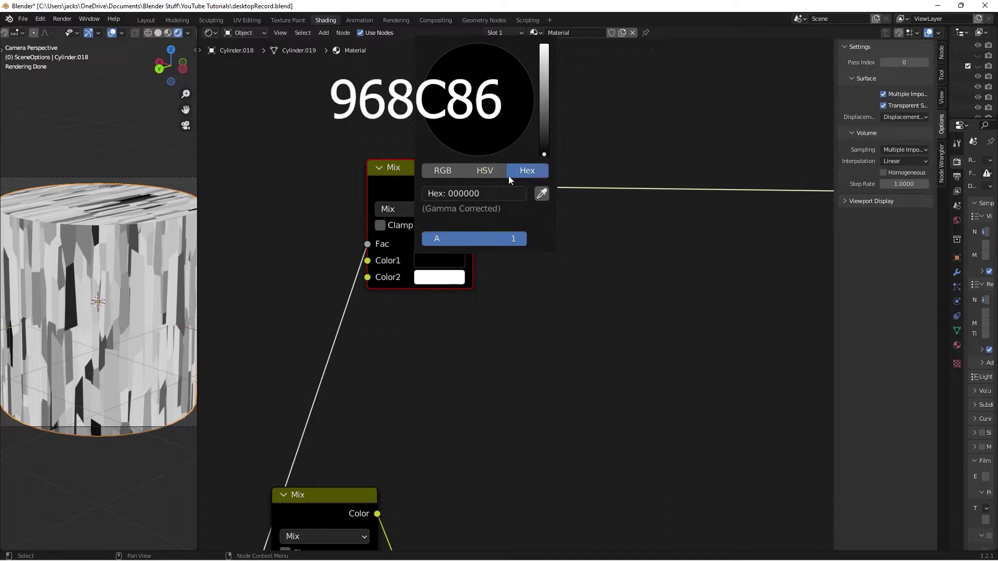
pyautogui.click(503, 194)
pyautogui.write('96')
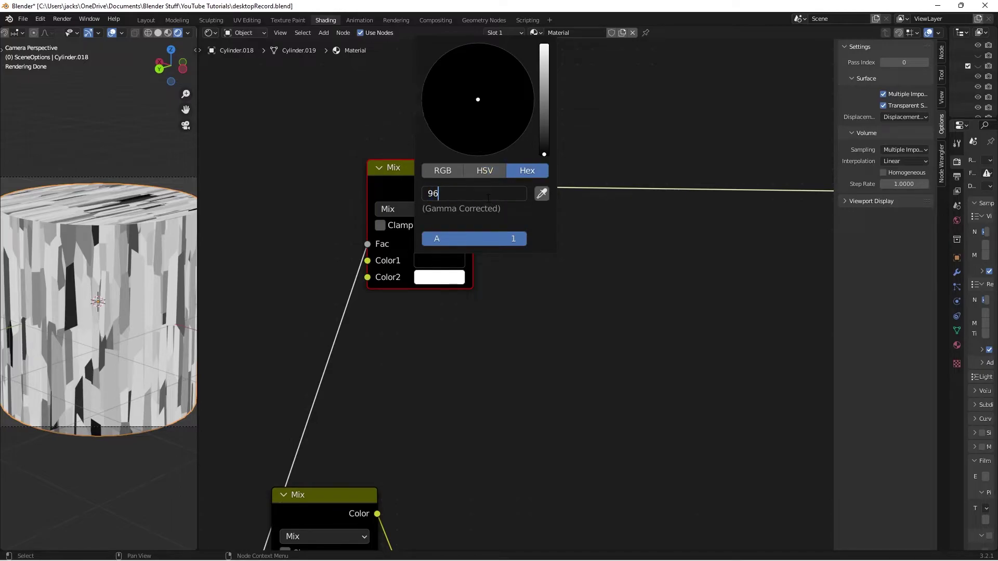
pyautogui.write('8C86')
pyautogui.press('Return')
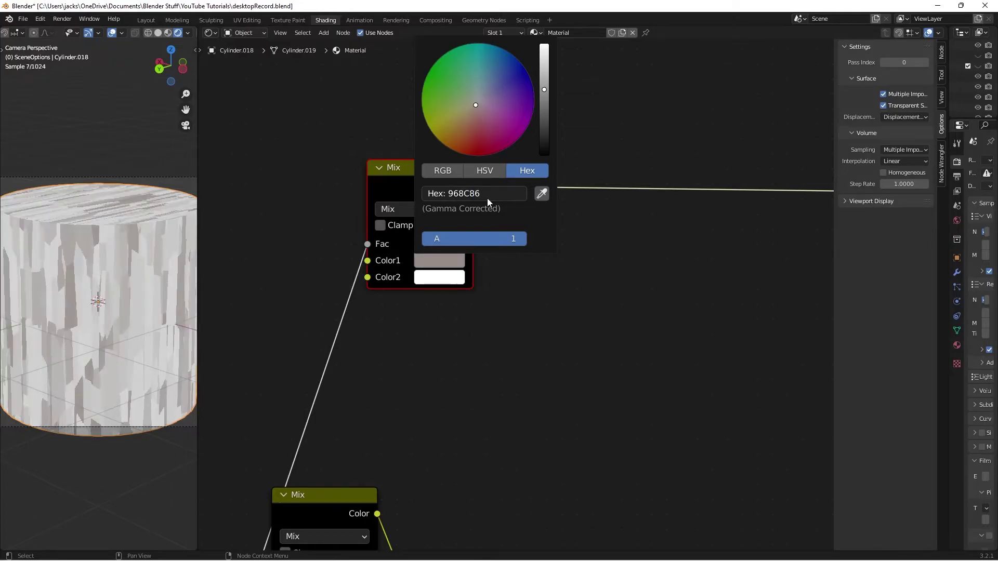
# Set the new Mix node's Color2 to hex 706156 and save the file
pyautogui.scroll(1, 514, 311)
pyautogui.click(424, 276)
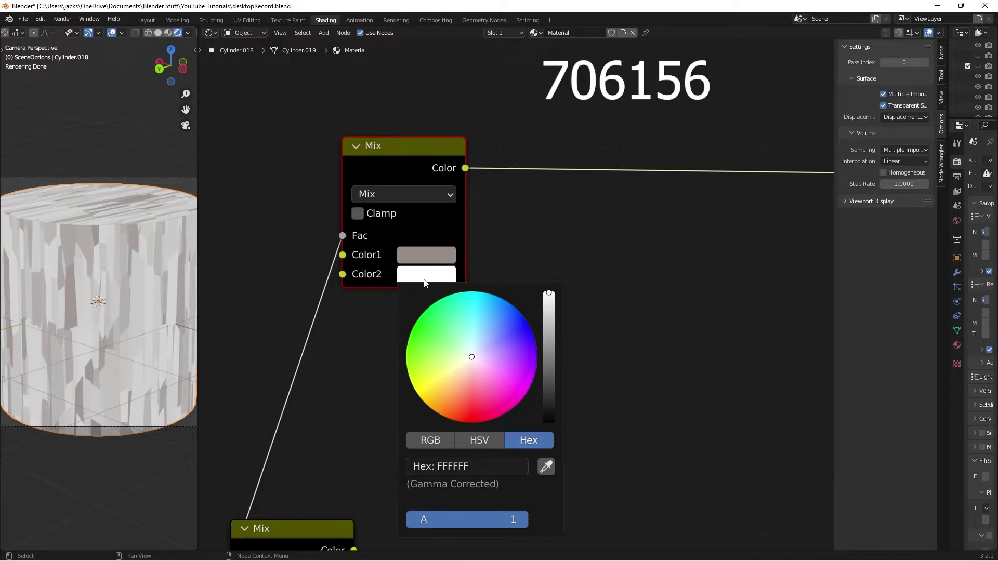
pyautogui.click(463, 465)
pyautogui.write('706156')
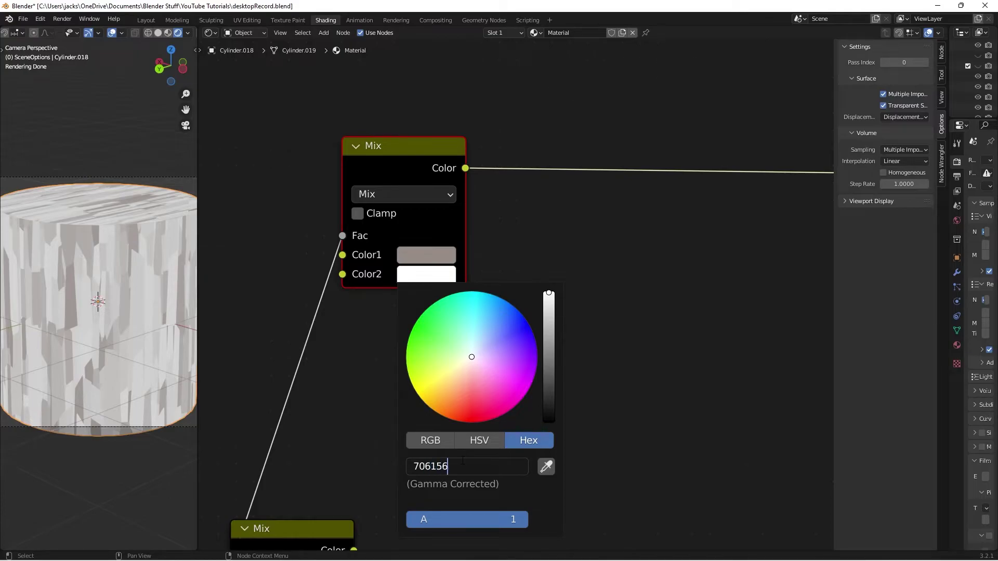
pyautogui.press('Return')
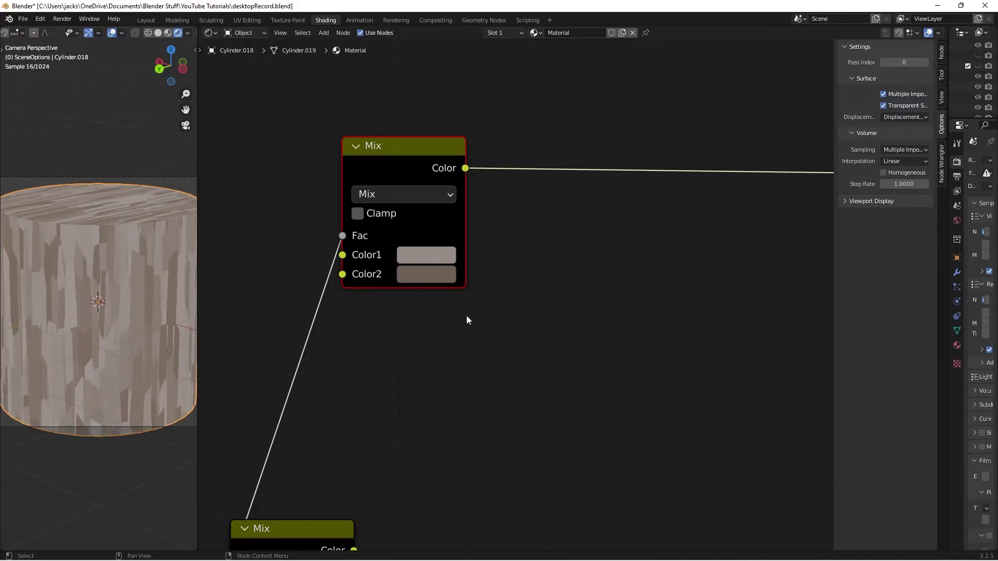
pyautogui.hotkey('ctrl', 's')
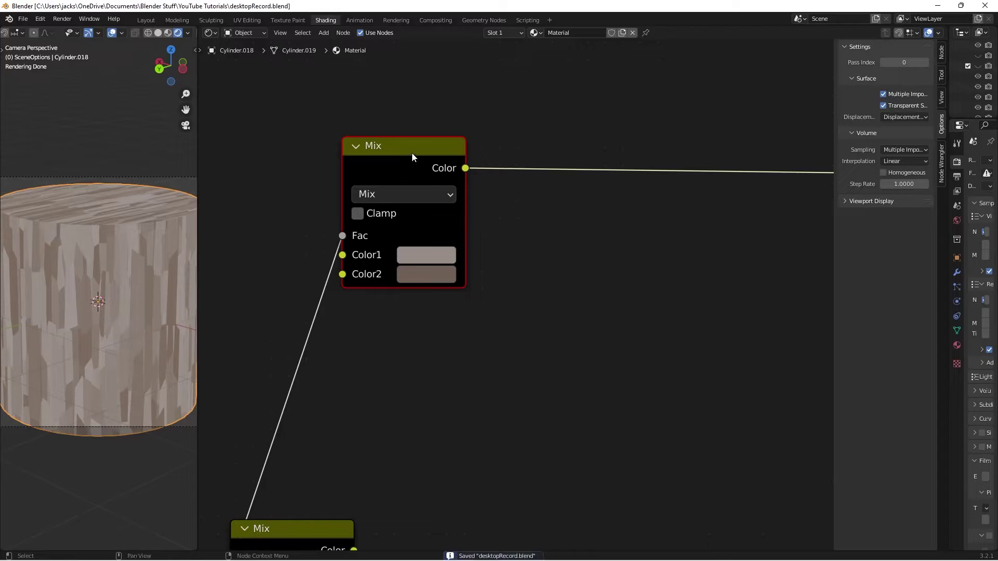
# Insert a Hue Saturation Value node on the colored Mix's output link and align it beside the Mix node
pyautogui.moveTo(430, 166); pyautogui.dragTo(432, 179)
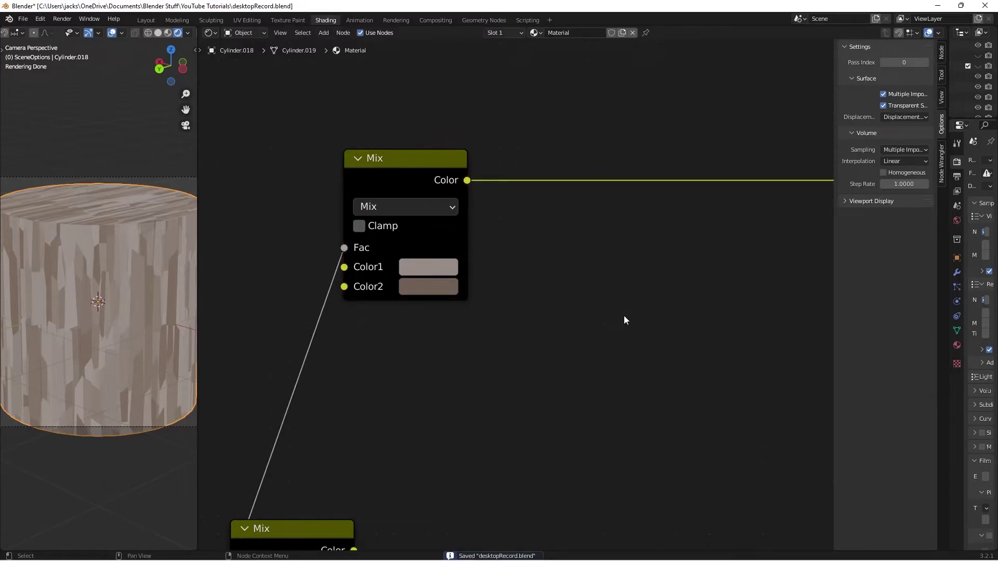
pyautogui.hotkey('shift', 'a')
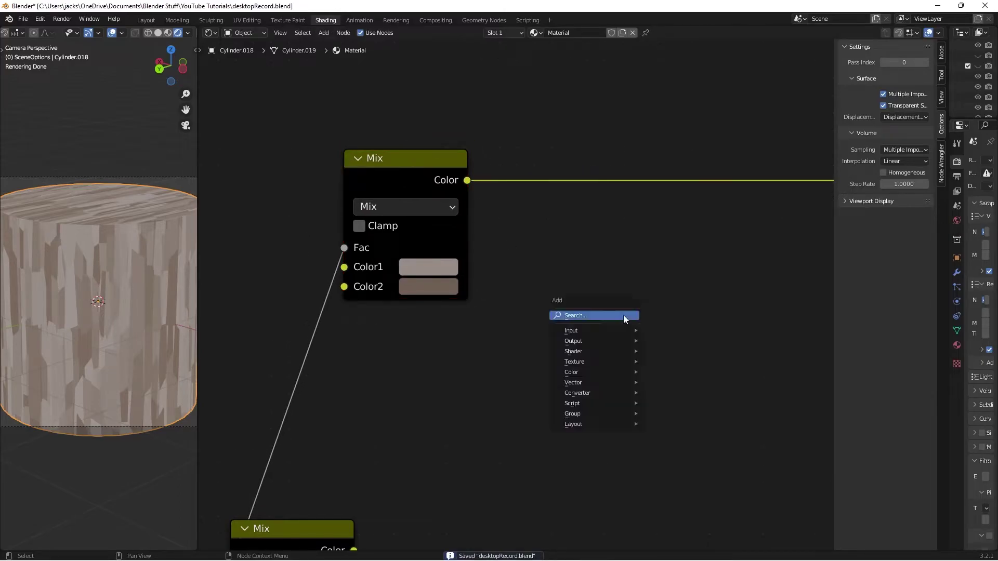
pyautogui.click(624, 315)
pyautogui.write('hue')
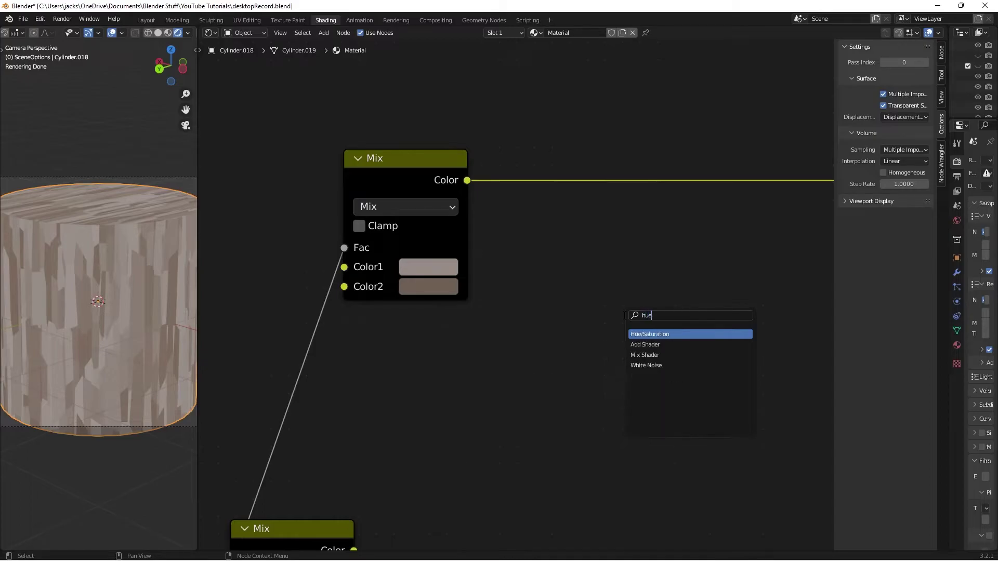
pyautogui.press('Return')
pyautogui.click(565, 143)
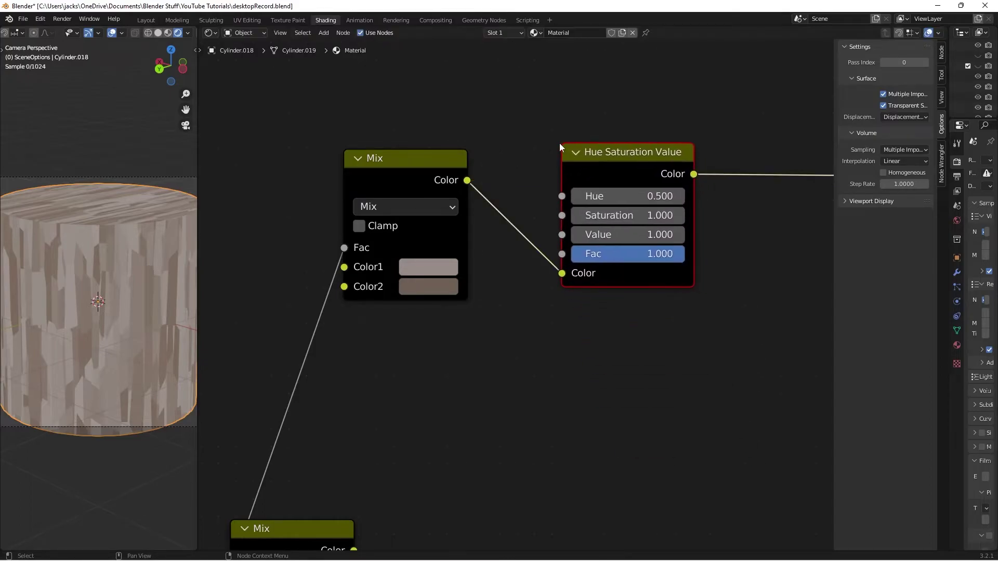
pyautogui.moveTo(599, 172); pyautogui.dragTo(573, 179)
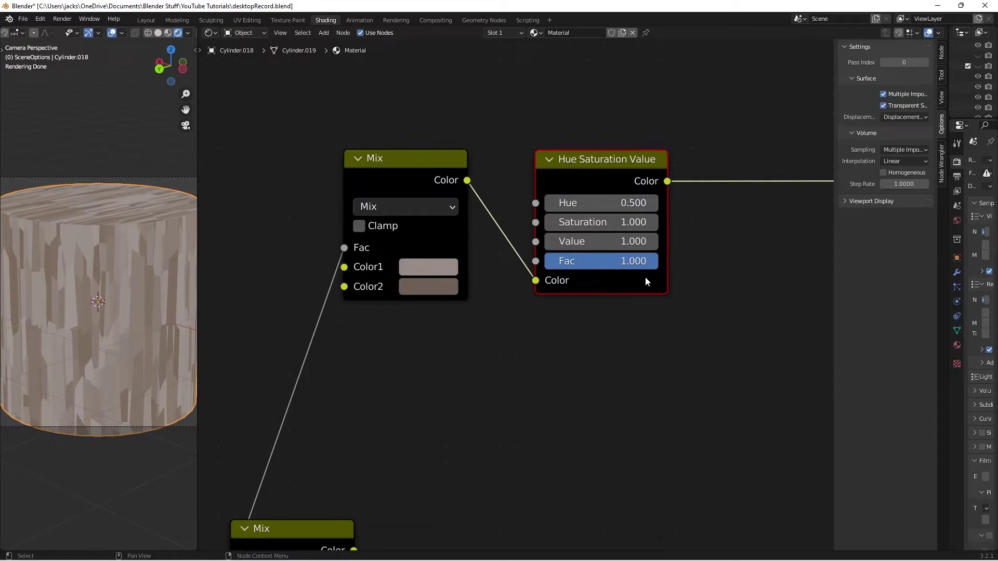
pyautogui.moveTo(591, 176); pyautogui.dragTo(590, 179)
# Set the Hue Saturation Value node's Value to 0.5
pyautogui.moveTo(596, 245); pyautogui.dragTo(596, 245)
pyautogui.click(598, 245)
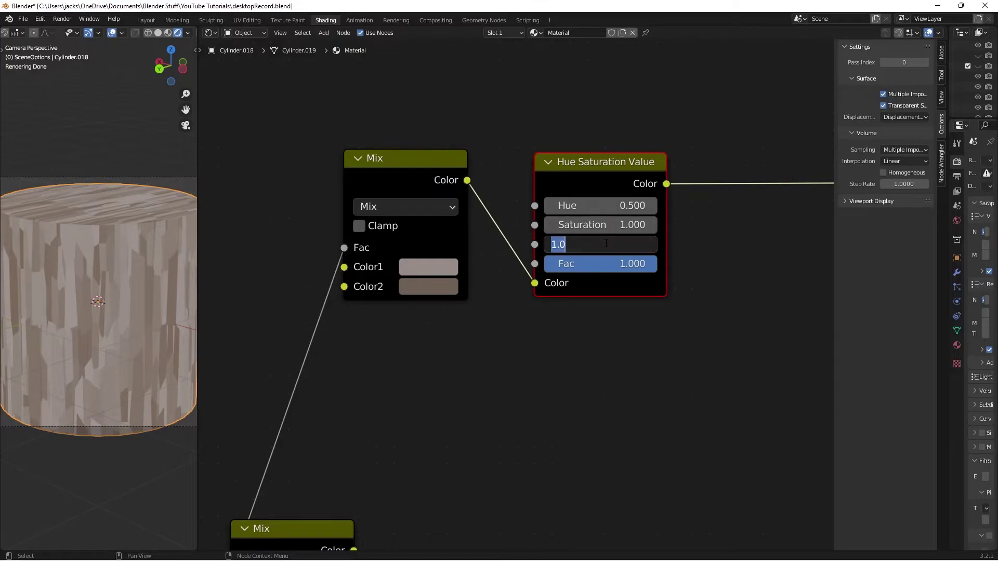
pyautogui.write('0.5')
pyautogui.press('Return')
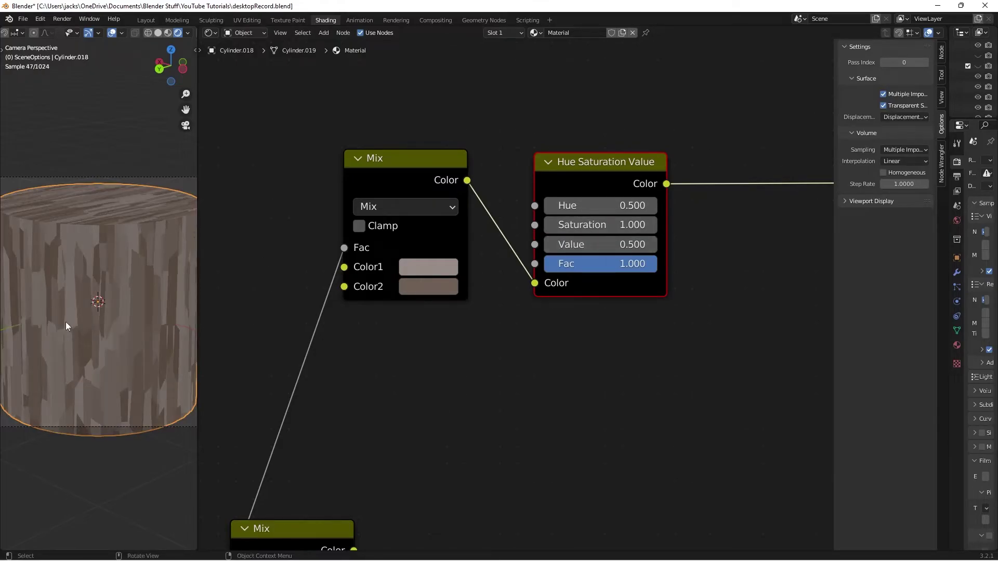
# Save the file, leaving the cylinder and the Hue Saturation Value node deselected
pyautogui.hotkey('ctrl', 's')
pyautogui.click(129, 164)
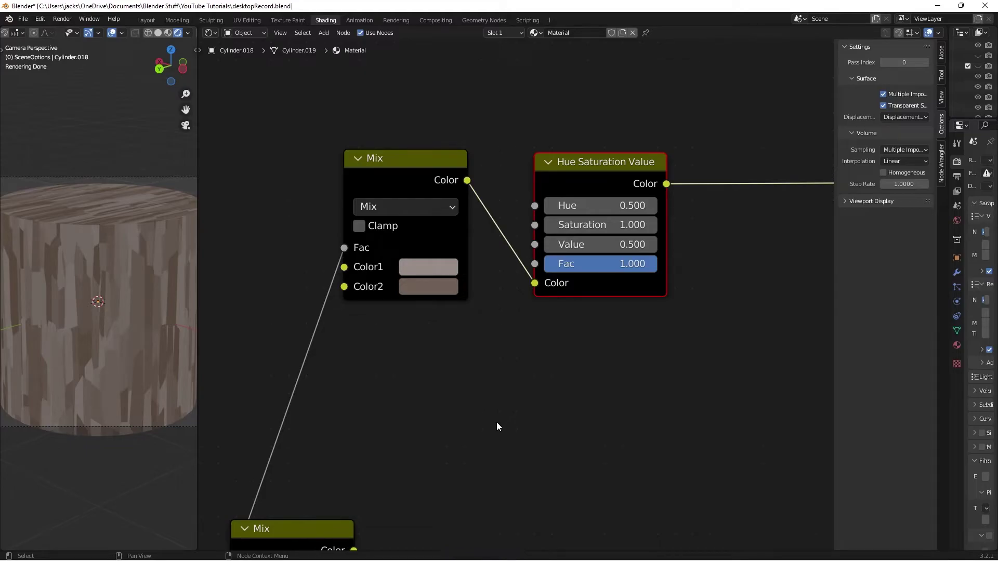
pyautogui.click(567, 378)
# Add a Mix node beyond the Hue Saturation Value node and feed that node's Color output into its Color1
pyautogui.moveTo(581, 387); pyautogui.dragTo(504, 287, button='middle')
pyautogui.scroll(-1, 504, 287)
pyautogui.moveTo(281, 409); pyautogui.dragTo(281, 408)
pyautogui.scroll(-1, 470, 392)
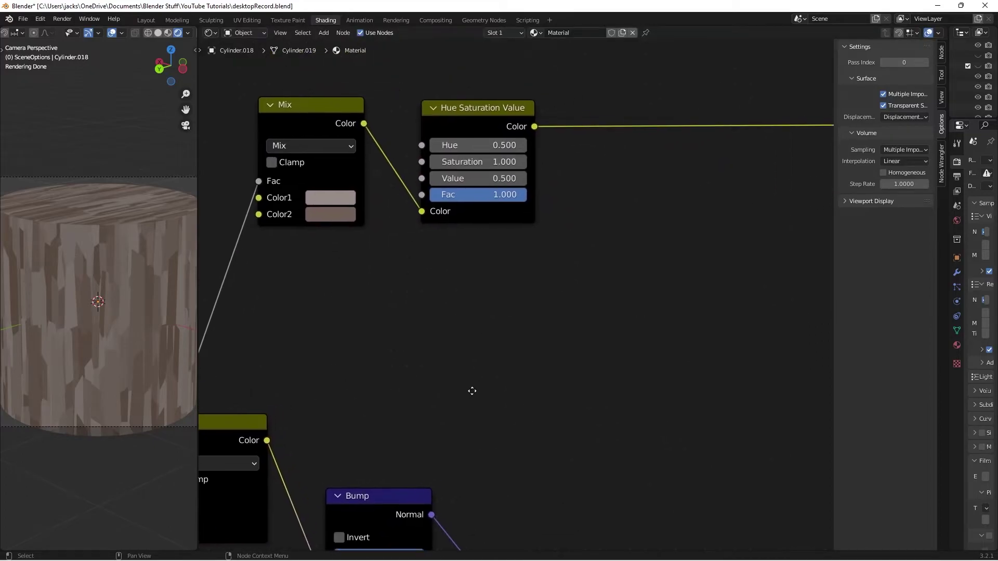
pyautogui.hotkey('shift', 'a')
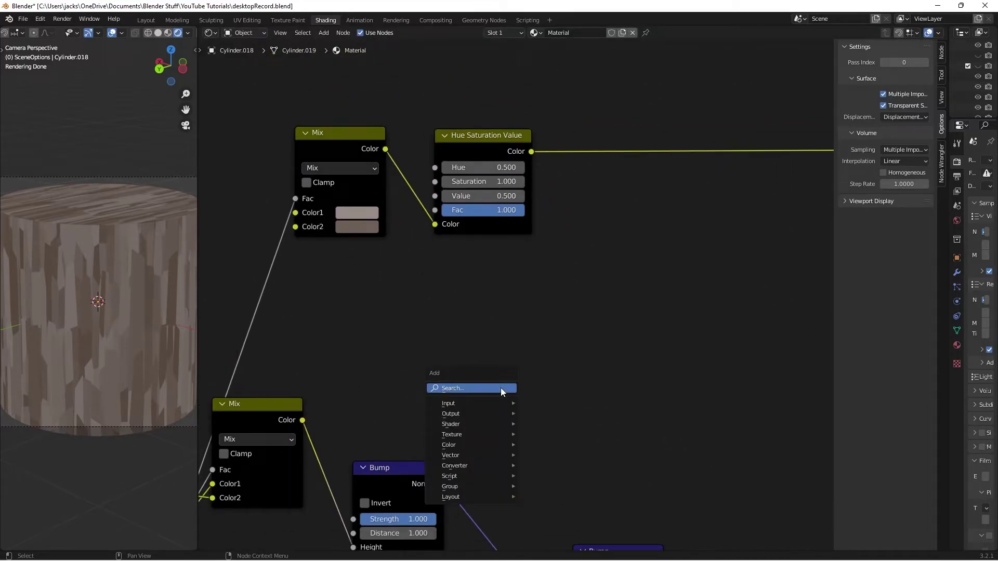
pyautogui.click(500, 388)
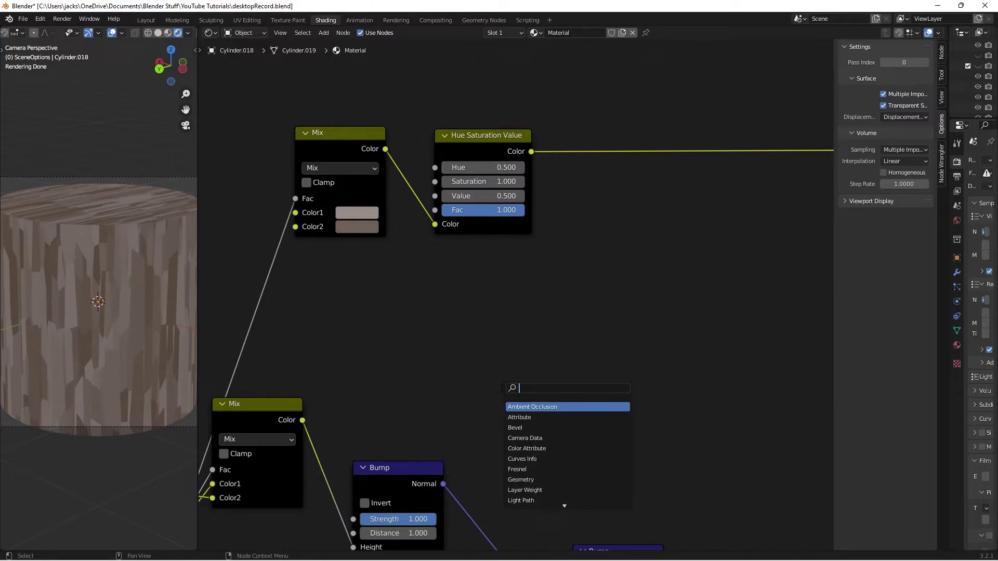
pyautogui.write('mix')
pyautogui.press('Return')
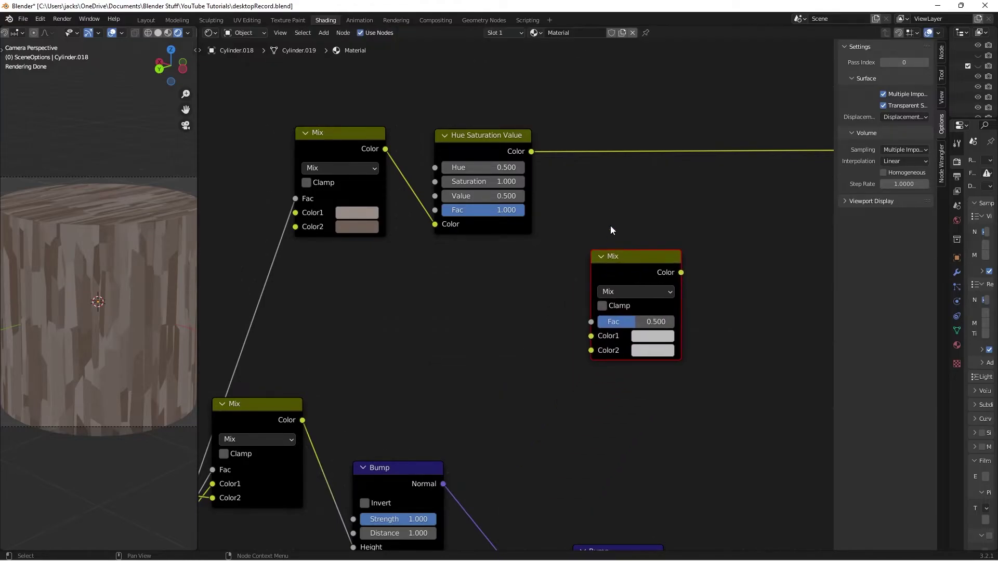
pyautogui.click(611, 230)
pyautogui.moveTo(532, 151); pyautogui.dragTo(591, 336)
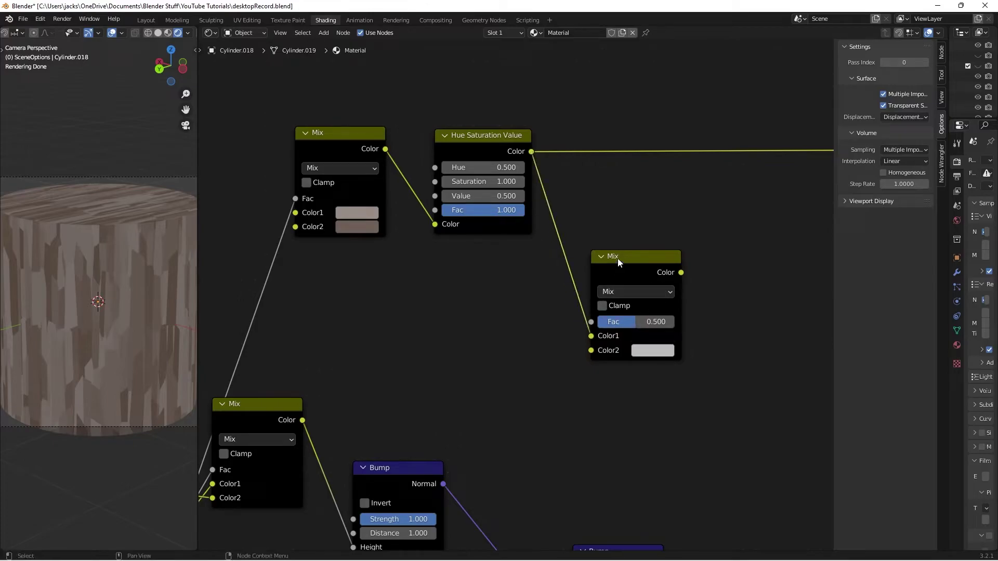
pyautogui.moveTo(618, 258); pyautogui.dragTo(623, 253)
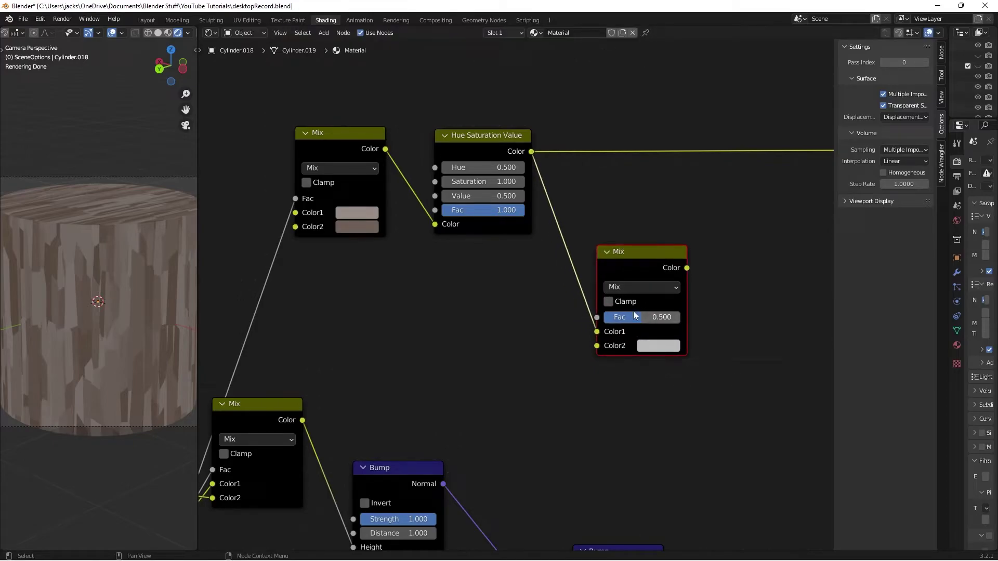
# Connect the lower bark Mix node's Color output to the new Mix node's Fac and preview the new Mix on the cylinder
pyautogui.click(298, 422)
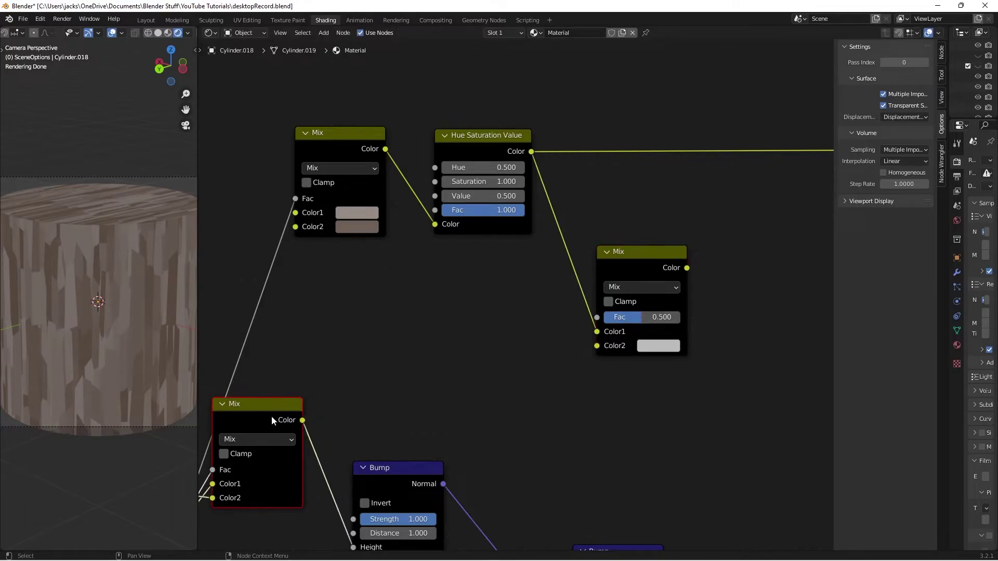
pyautogui.moveTo(302, 421); pyautogui.dragTo(618, 311)
pyautogui.click(648, 305)
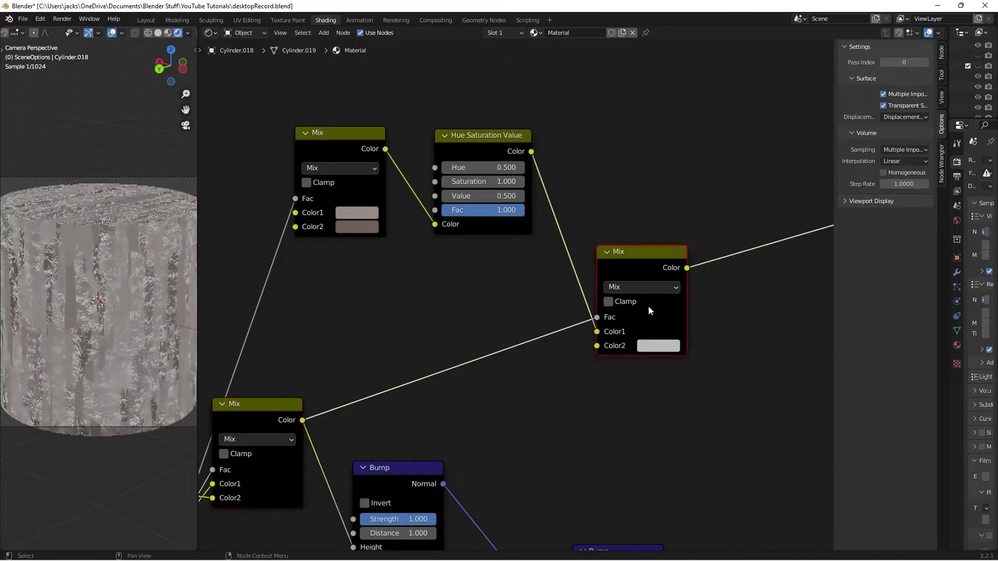
# Give the new Mix node's Color2 a pale blue tint, about hex 95B6BC
pyautogui.click(658, 346)
pyautogui.moveTo(700, 193); pyautogui.dragTo(693, 198)
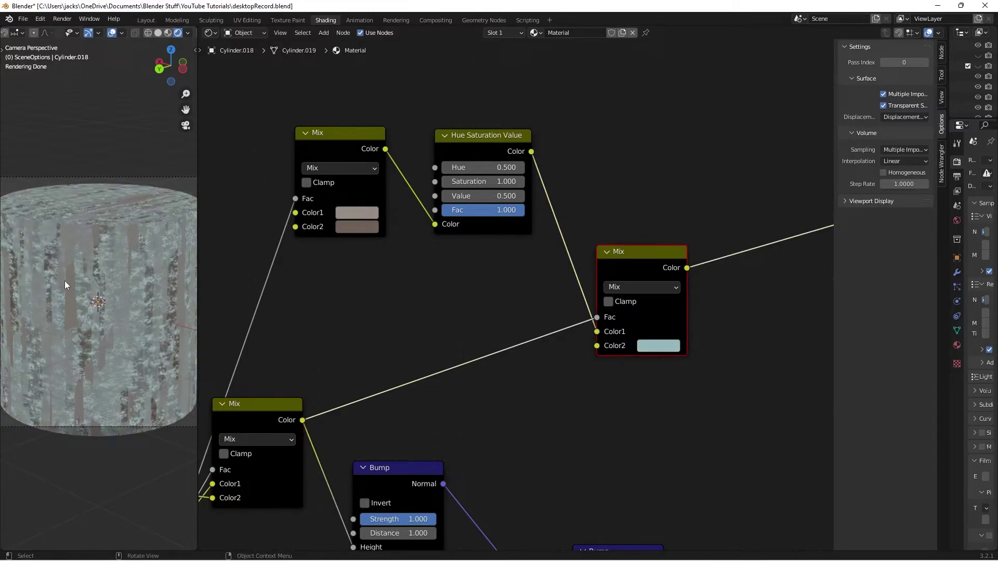
# Insert a Math node set to Add on the link feeding the new Mix node's Fac
pyautogui.hotkey('shift', 'a')
pyautogui.click(318, 327)
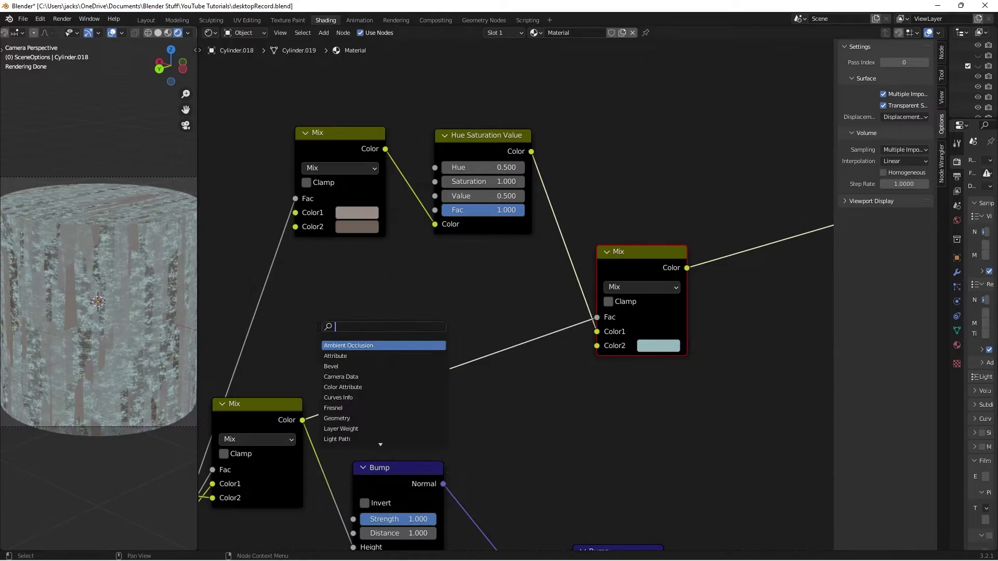
pyautogui.write('add')
pyautogui.press('Return')
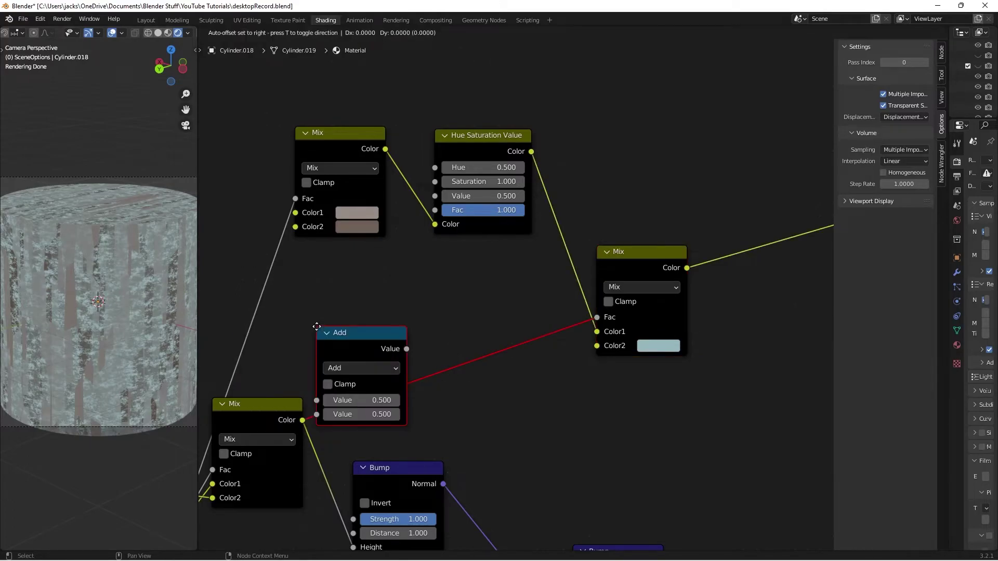
pyautogui.click(372, 309)
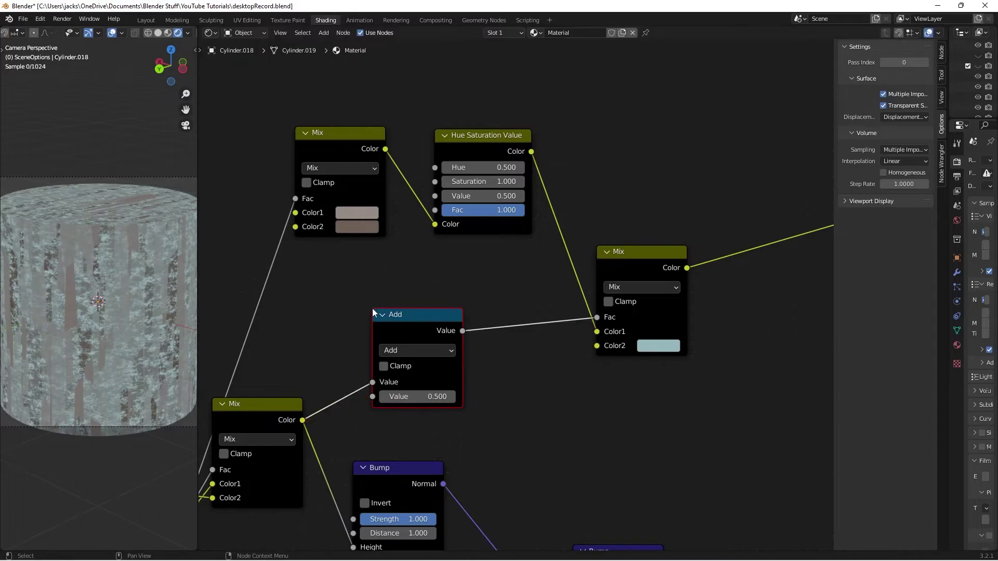
# Set the Add node's second Value to -0.7 and save the file
pyautogui.click(398, 396)
pyautogui.write('-0.7')
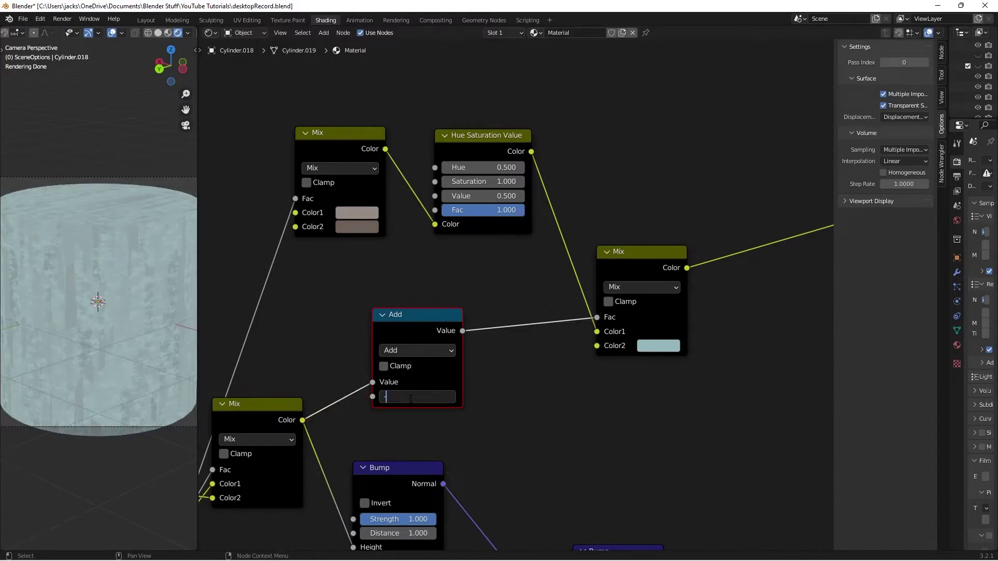
pyautogui.press('Return')
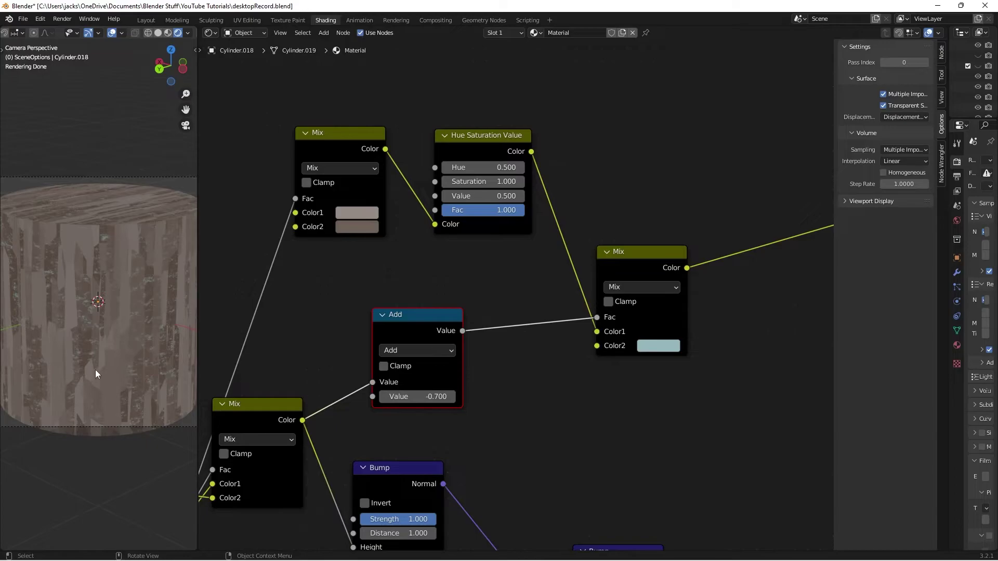
pyautogui.hotkey('ctrl', 's')
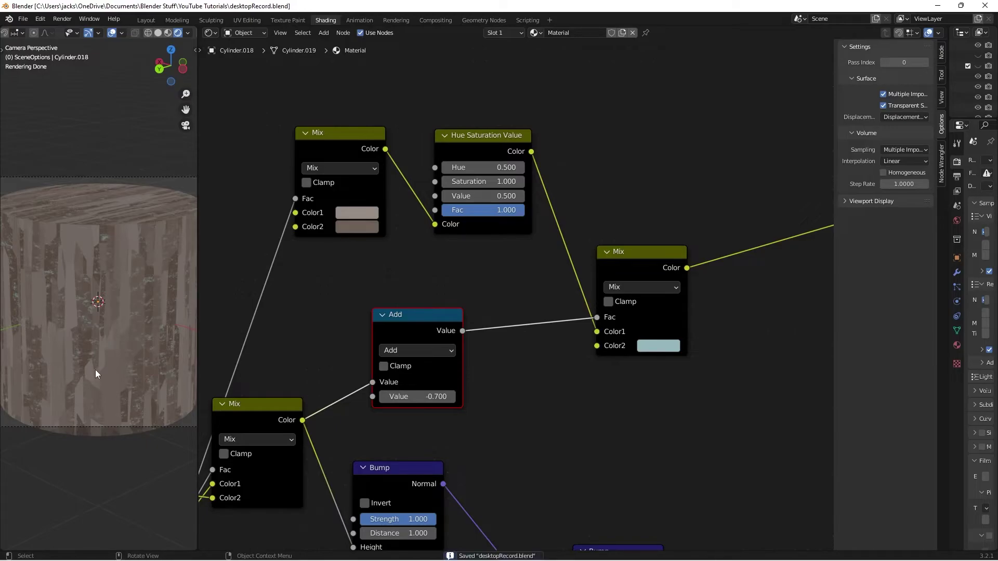
# Set the new Mix node's Color2 to hex A4BBBC
pyautogui.moveTo(589, 396); pyautogui.dragTo(534, 380, button='middle')
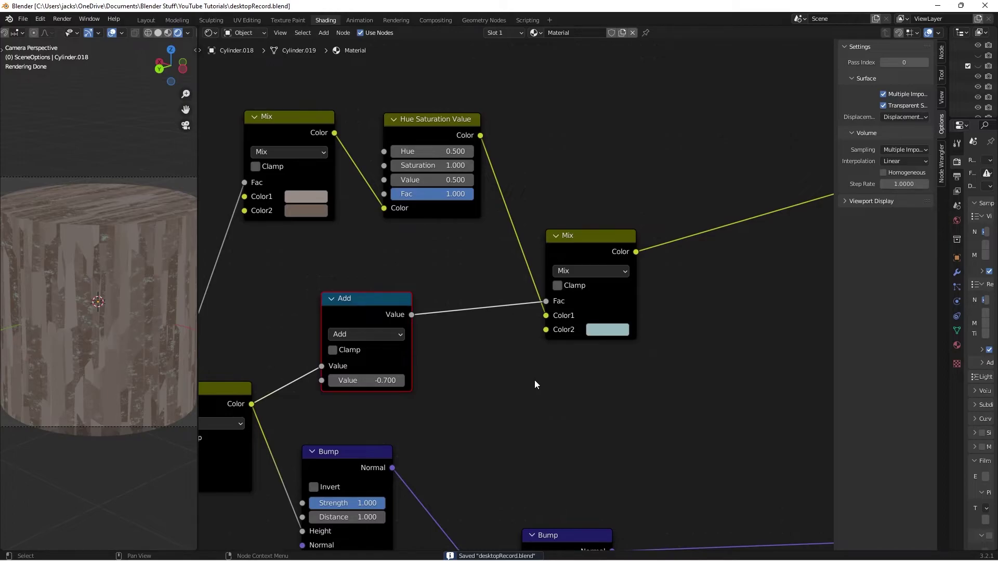
pyautogui.keyDown('ctrl'); pyautogui.scroll(-1, 577, 348); pyautogui.keyUp('ctrl')
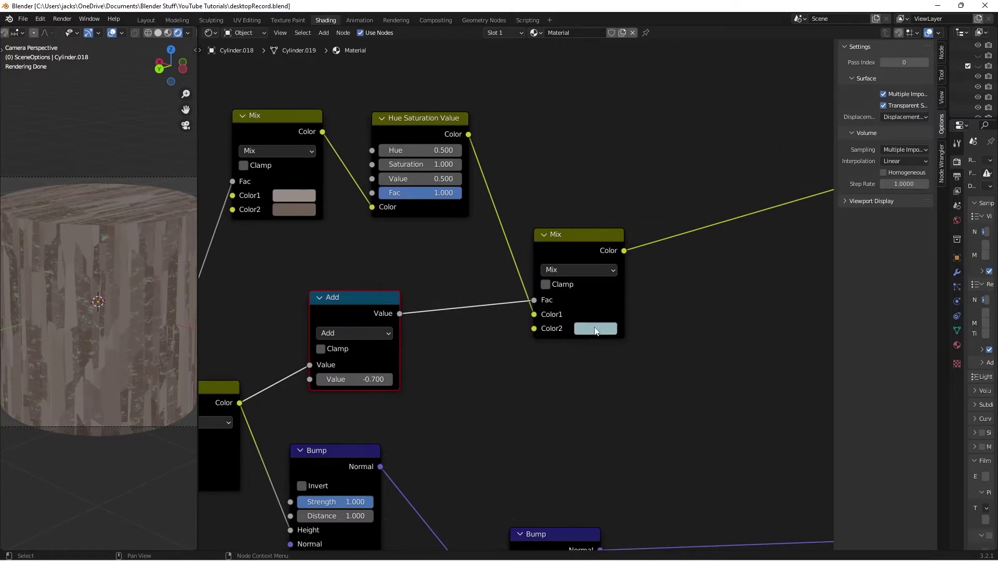
pyautogui.click(596, 330)
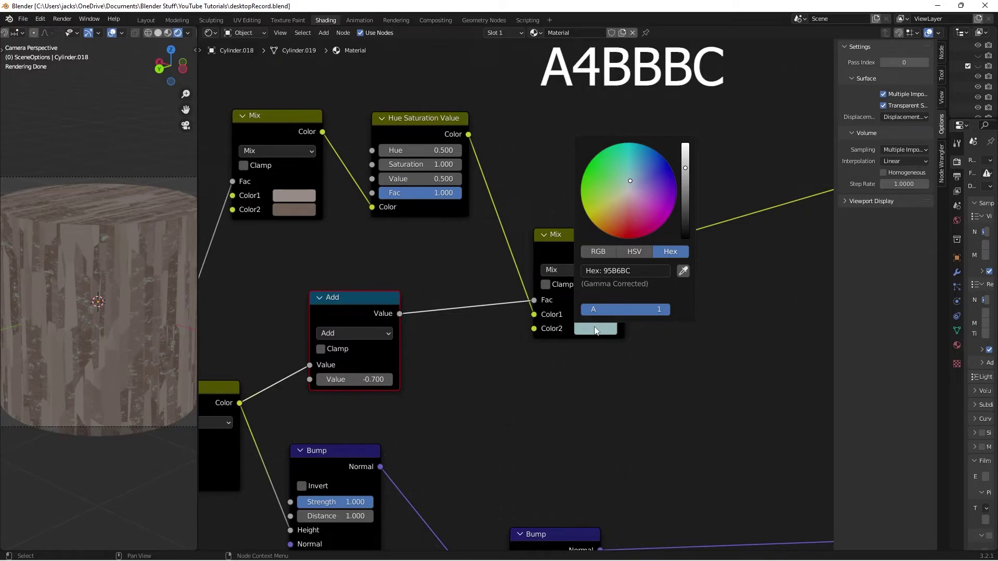
pyautogui.click(659, 273)
pyautogui.write('A4BBBC')
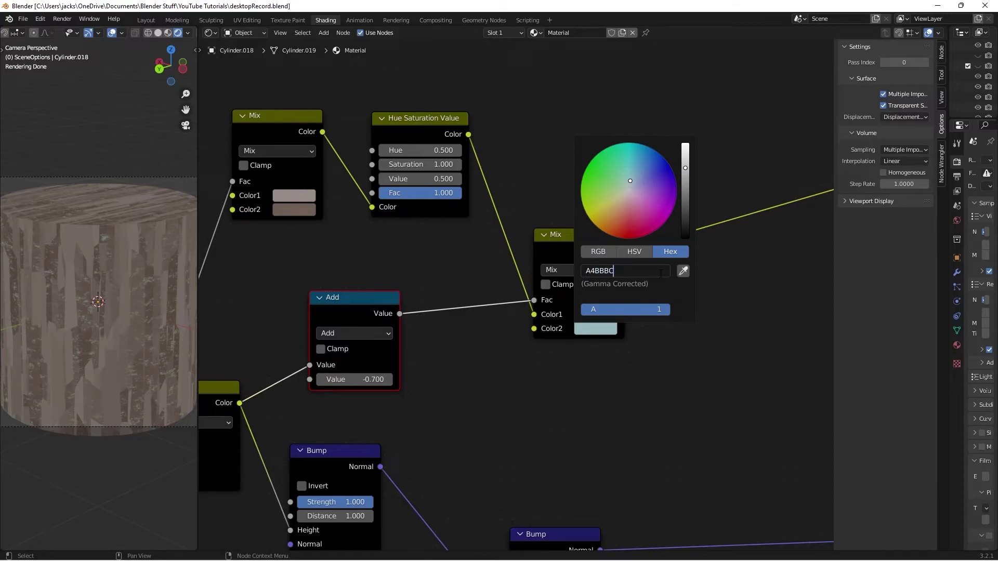
pyautogui.press('Return')
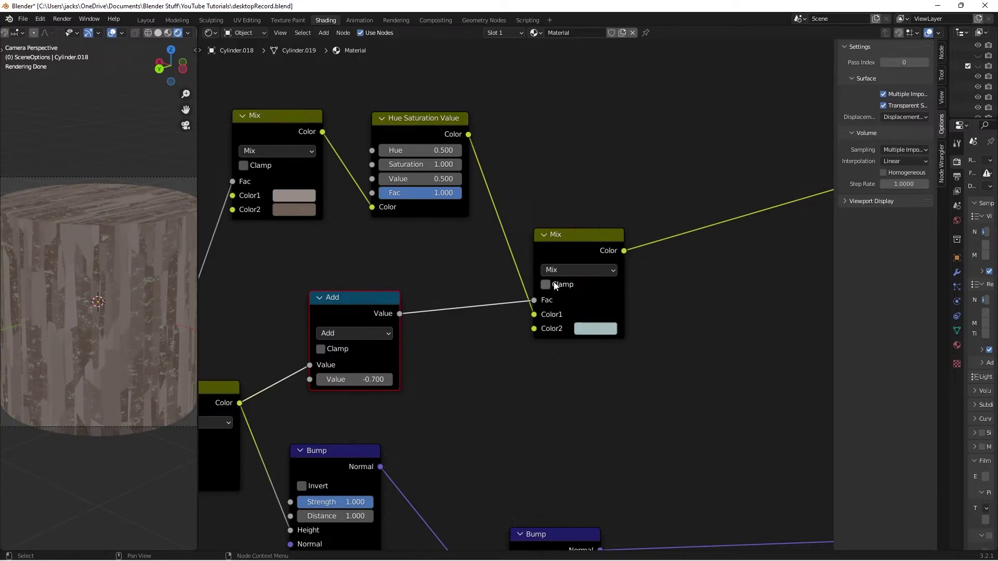
# Enable Clamp on both the brown-colored Mix node and the pale blue Mix node, and save the file
pyautogui.moveTo(265, 250); pyautogui.dragTo(331, 258, button='middle')
pyautogui.scroll(-1, 331, 258)
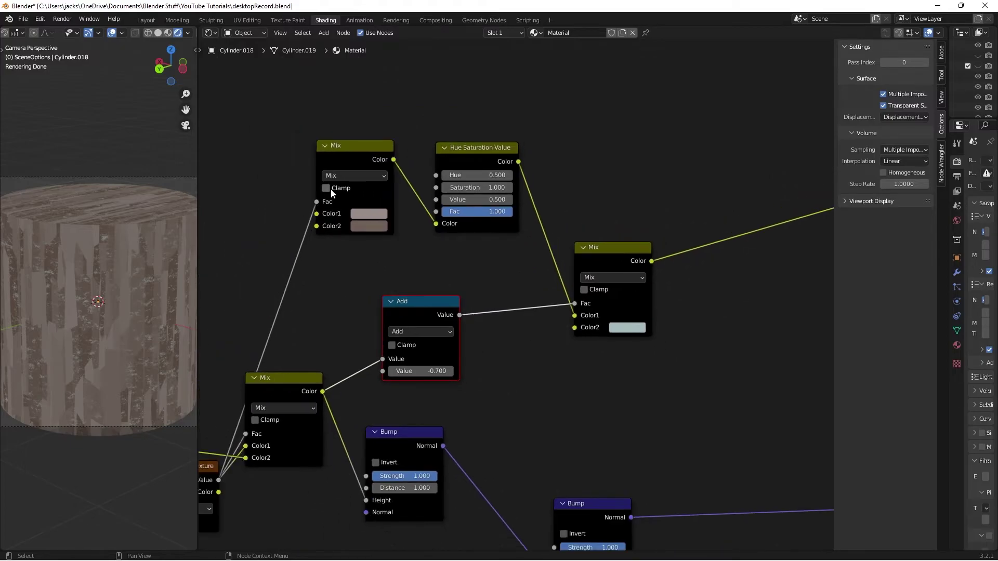
pyautogui.click(326, 188)
pyautogui.click(584, 290)
pyautogui.hotkey('ctrl', 's')
# Connect the final Mix node's Color to the Principled BSDF's Base Color and preview the Principled BSDF on the cylinder
pyautogui.click(635, 407)
pyautogui.moveTo(635, 407); pyautogui.dragTo(511, 345, button='middle')
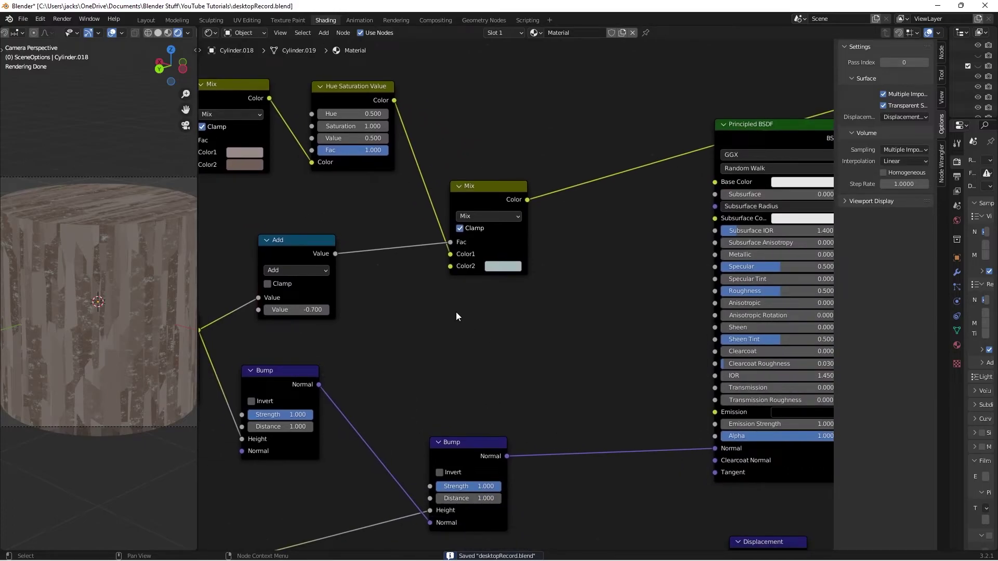
pyautogui.moveTo(529, 199); pyautogui.dragTo(716, 183)
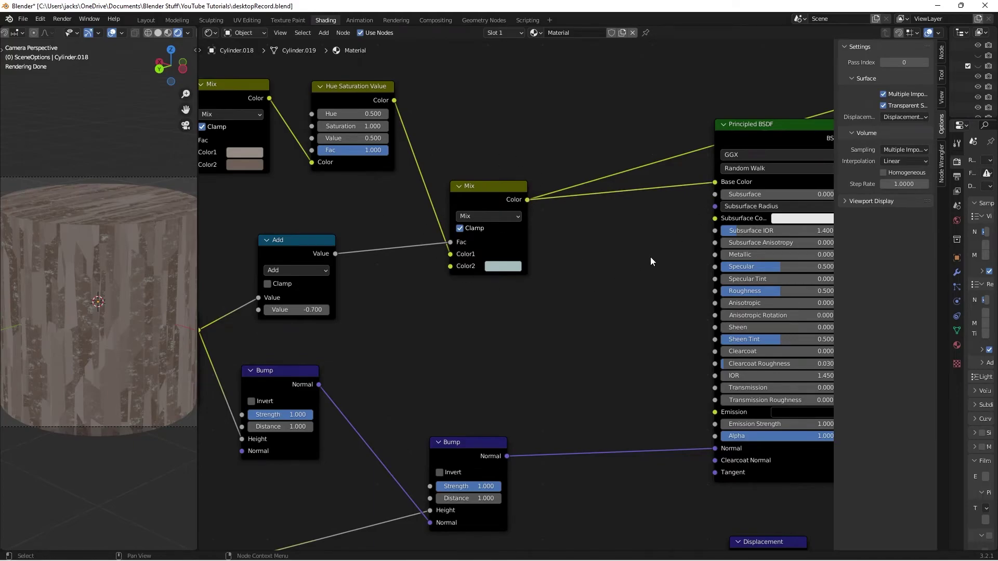
pyautogui.moveTo(650, 257); pyautogui.dragTo(568, 271, button='middle')
pyautogui.keyDown('ctrl'); pyautogui.keyDown('shift'); pyautogui.click(654, 149); pyautogui.keyUp('shift'); pyautogui.keyUp('ctrl')
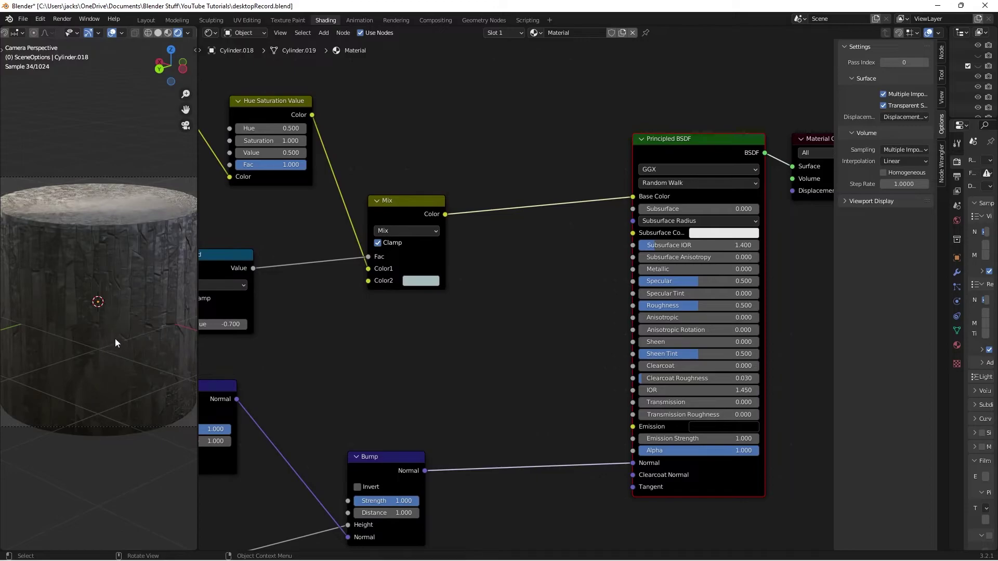
# Compare the final Mix node's plain color preview with the shaded Principled BSDF result
pyautogui.keyDown('ctrl'); pyautogui.keyDown('shift'); pyautogui.click(408, 211); pyautogui.keyUp('shift'); pyautogui.keyUp('ctrl')
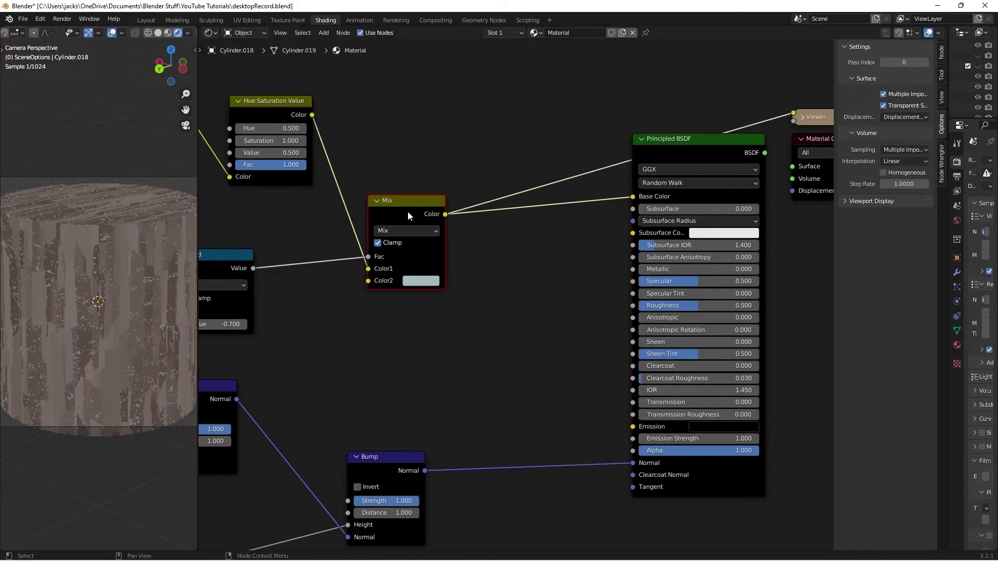
pyautogui.moveTo(513, 205); pyautogui.dragTo(538, 206, button='middle')
pyautogui.keyDown('ctrl'); pyautogui.keyDown('shift'); pyautogui.click(694, 157); pyautogui.keyUp('shift'); pyautogui.keyUp('ctrl')
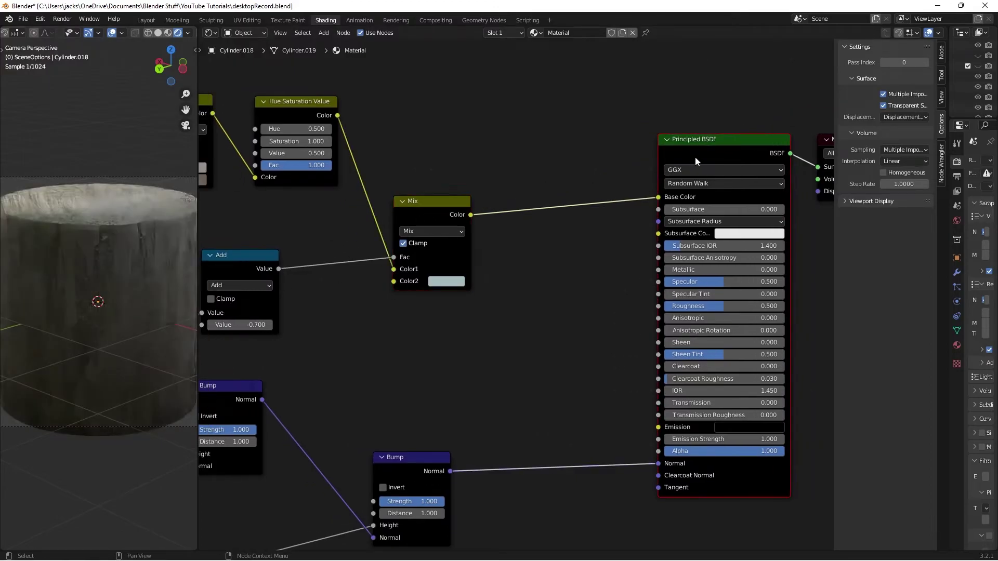
# Rotate the viewport's HDRI lighting to 135° in the viewport shading settings
pyautogui.moveTo(220, 173); pyautogui.dragTo(381, 235, button='middle')
pyautogui.moveTo(577, 326); pyautogui.dragTo(385, 227, button='middle')
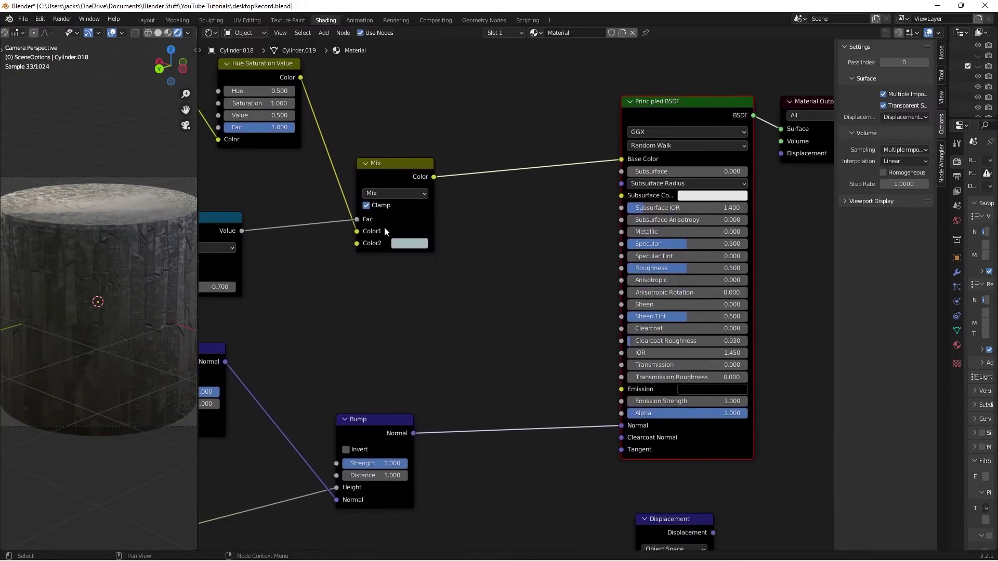
pyautogui.scroll(-1, 385, 226)
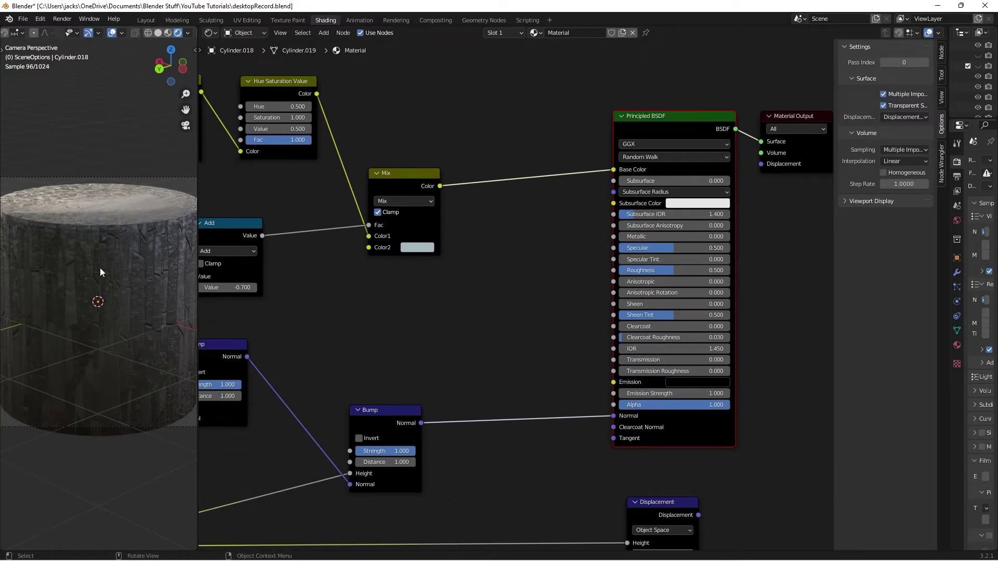
pyautogui.click(188, 33)
pyautogui.click(160, 145)
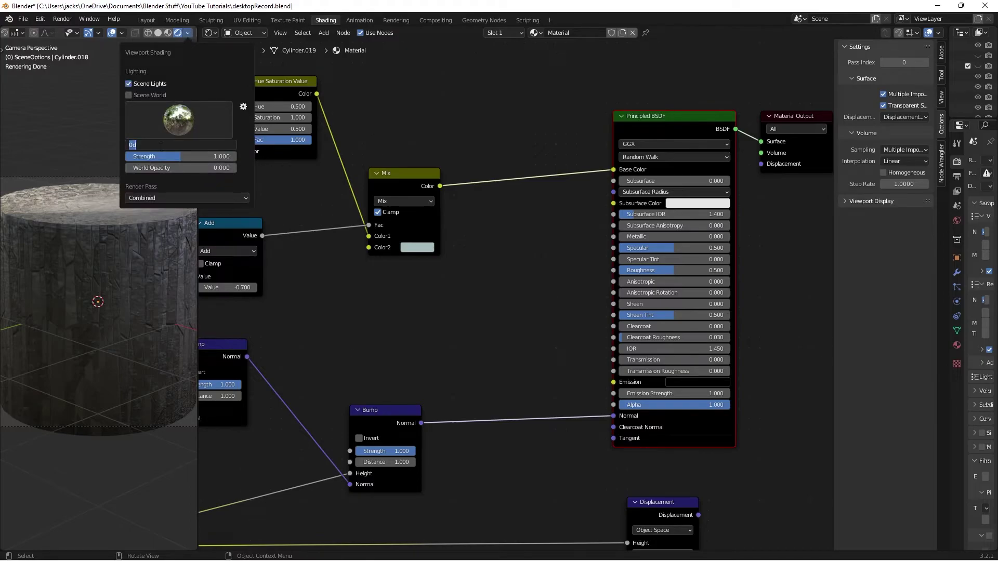
pyautogui.write('9')
pyautogui.press('BackSpace')
pyautogui.write('135')
pyautogui.press('Return')
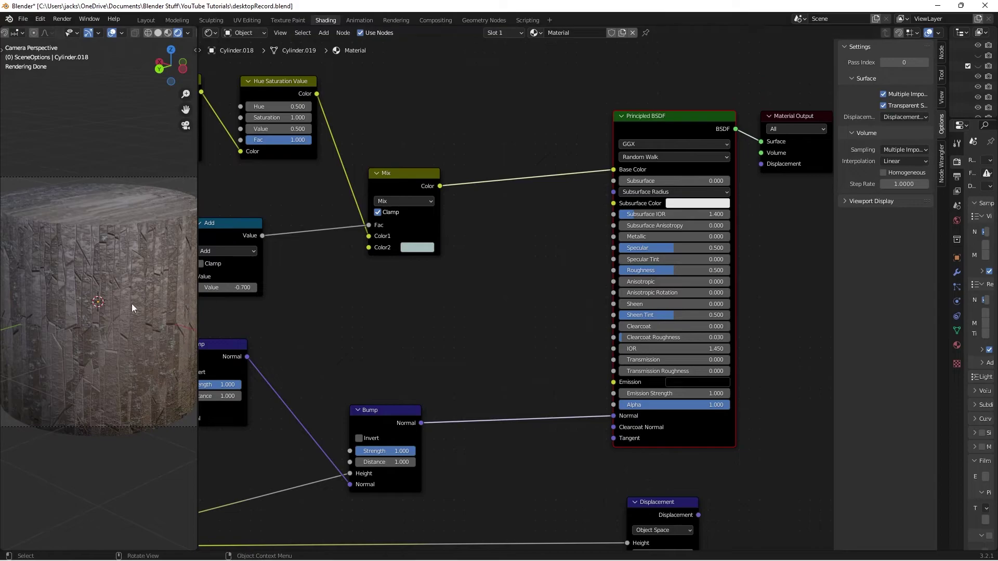
# Reposition the Material Output node and connect the Displacement node's output to its Displacement input
pyautogui.moveTo(505, 303); pyautogui.dragTo(379, 247, button='middle')
pyautogui.scroll(-1, 416, 249)
pyautogui.click(526, 435)
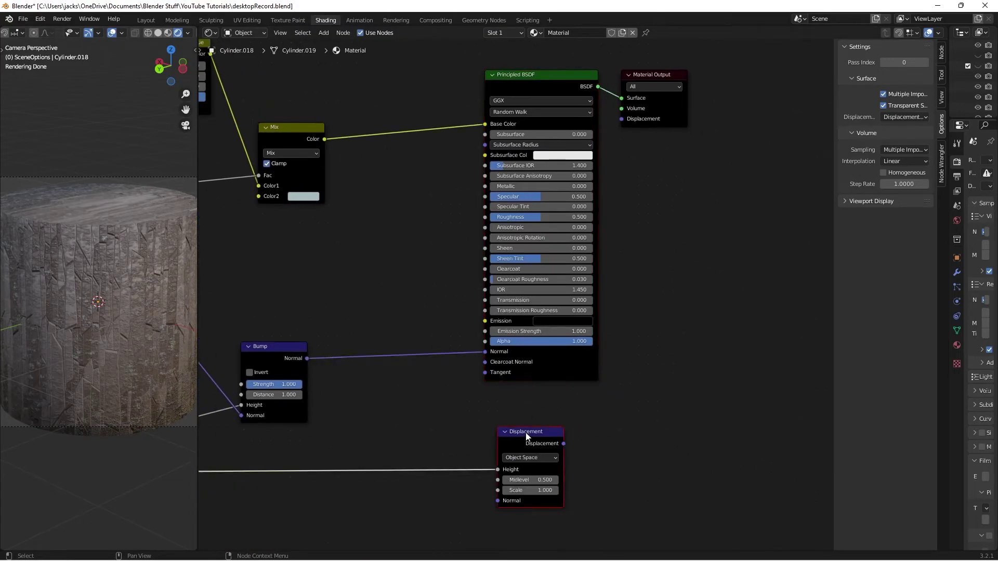
pyautogui.click(659, 365)
pyautogui.moveTo(654, 345); pyautogui.dragTo(595, 353, button='middle')
pyautogui.moveTo(584, 127); pyautogui.dragTo(597, 146)
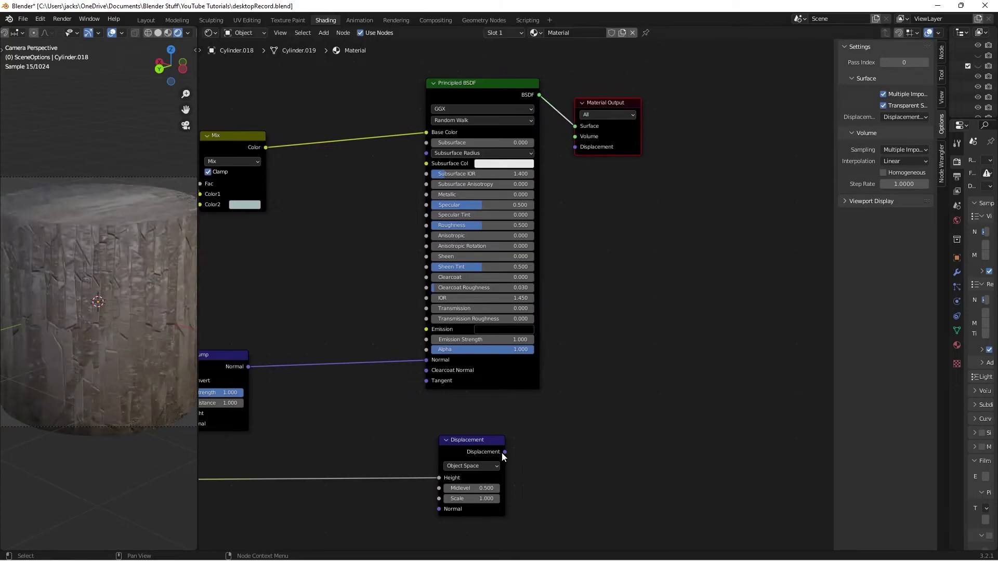
pyautogui.moveTo(503, 453); pyautogui.dragTo(575, 147)
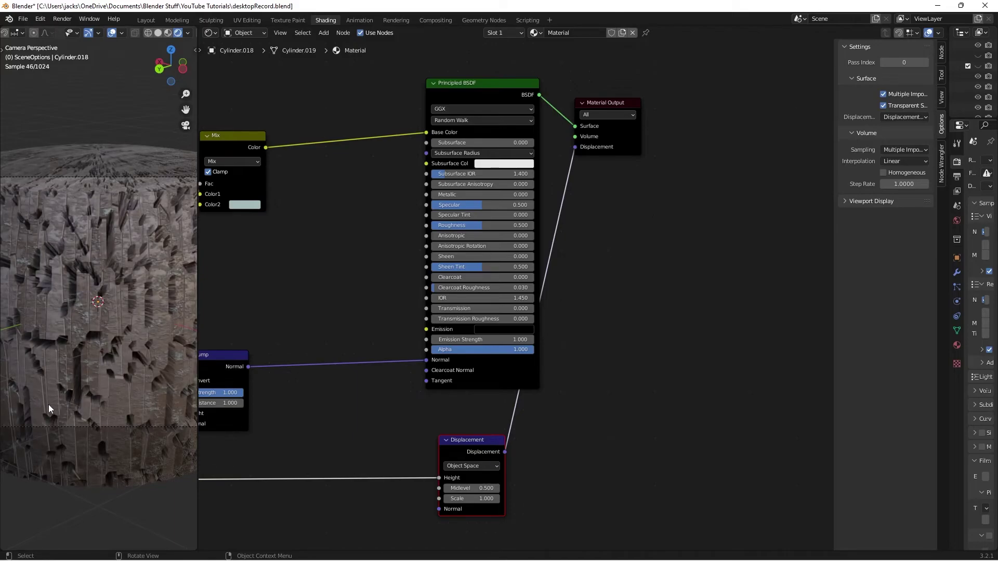
# Lower the Displacement node's Midlevel to 0.4
pyautogui.moveTo(401, 450); pyautogui.dragTo(400, 391, button='middle')
pyautogui.scroll(1, 403, 395)
pyautogui.click(436, 439)
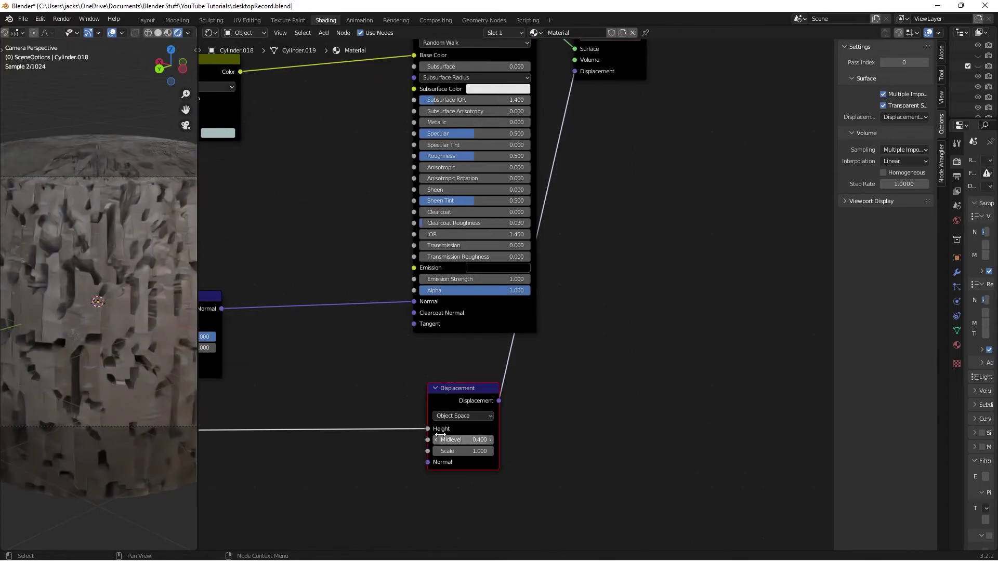
# Set the Displacement node's Midlevel to 1 and its Scale to 0.1
pyautogui.click(452, 440)
pyautogui.write('1')
pyautogui.press('Return')
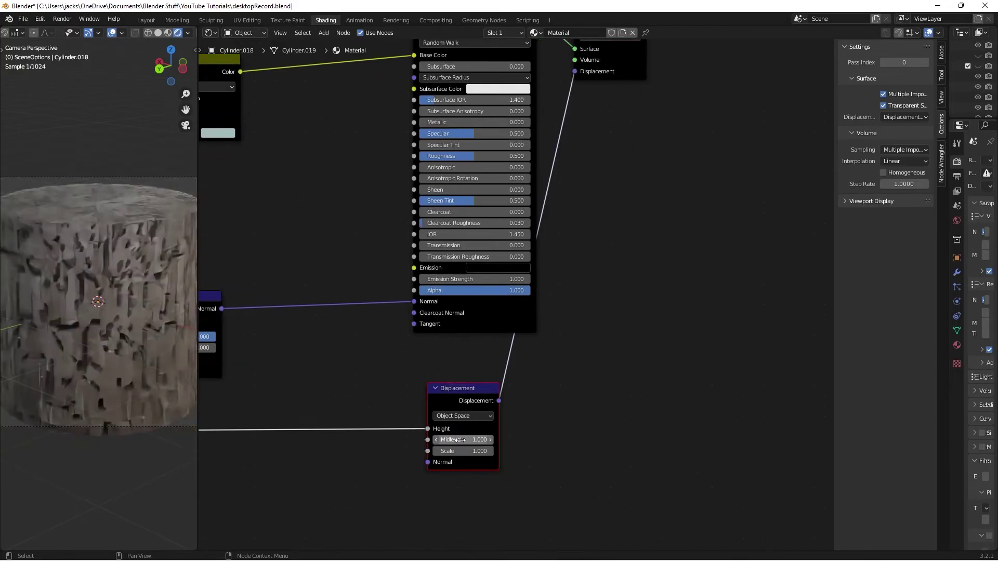
pyautogui.click(456, 450)
pyautogui.press('BackSpace')
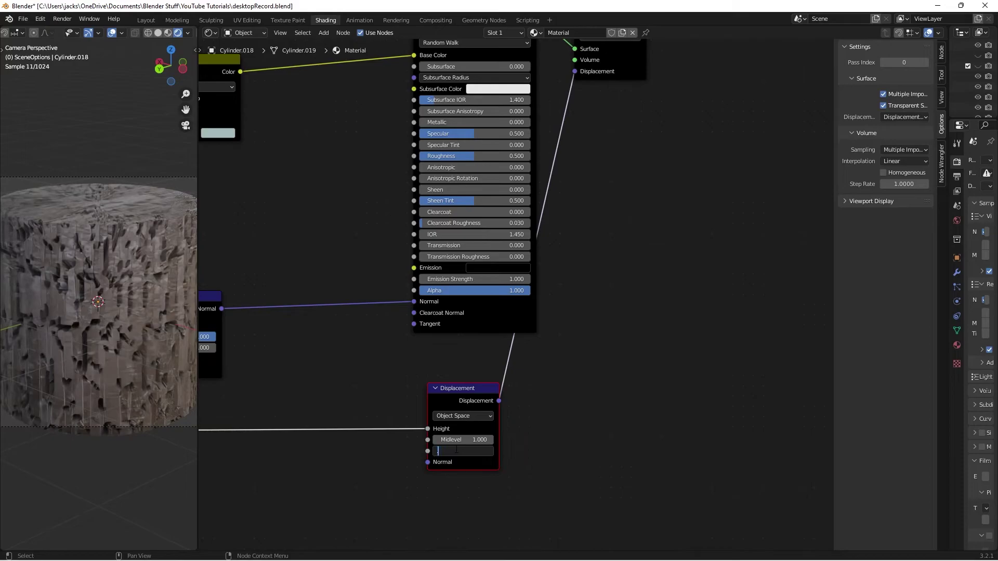
pyautogui.write('.1')
pyautogui.press('Return')
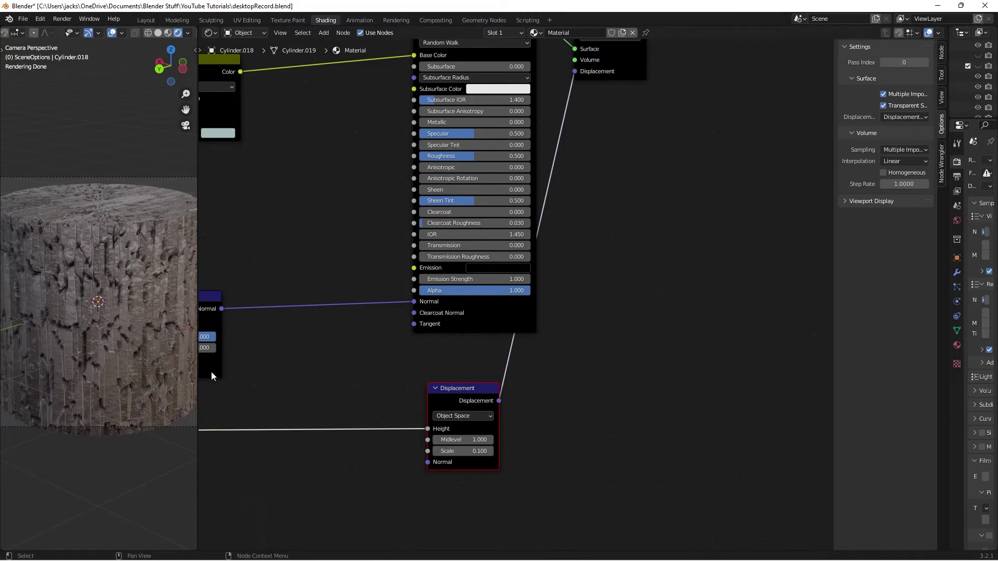
# Set the Principled BSDF's Roughness to 0.75
pyautogui.scroll(2, 356, 266)
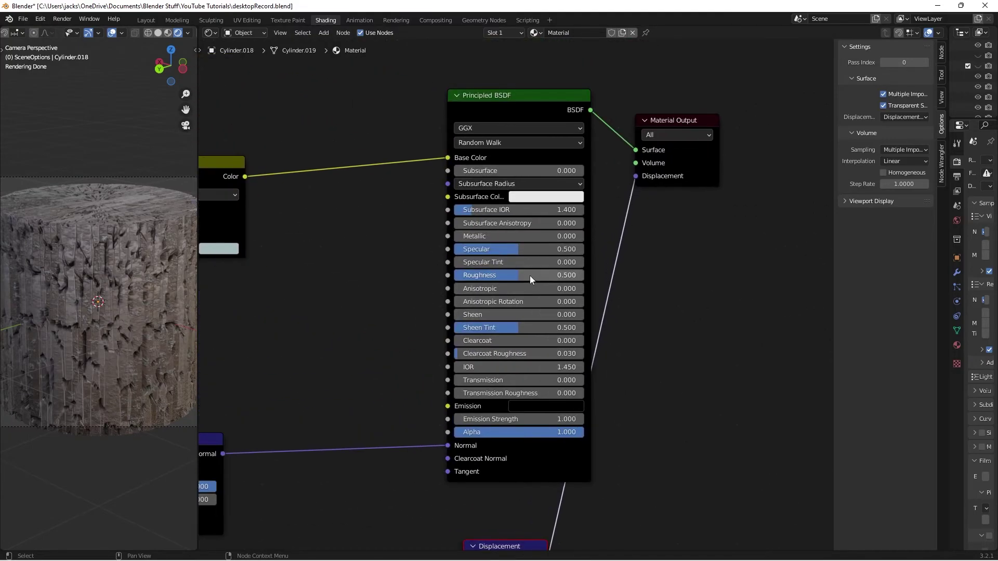
pyautogui.doubleClick(528, 275)
pyautogui.write('.75')
pyautogui.press('Return')
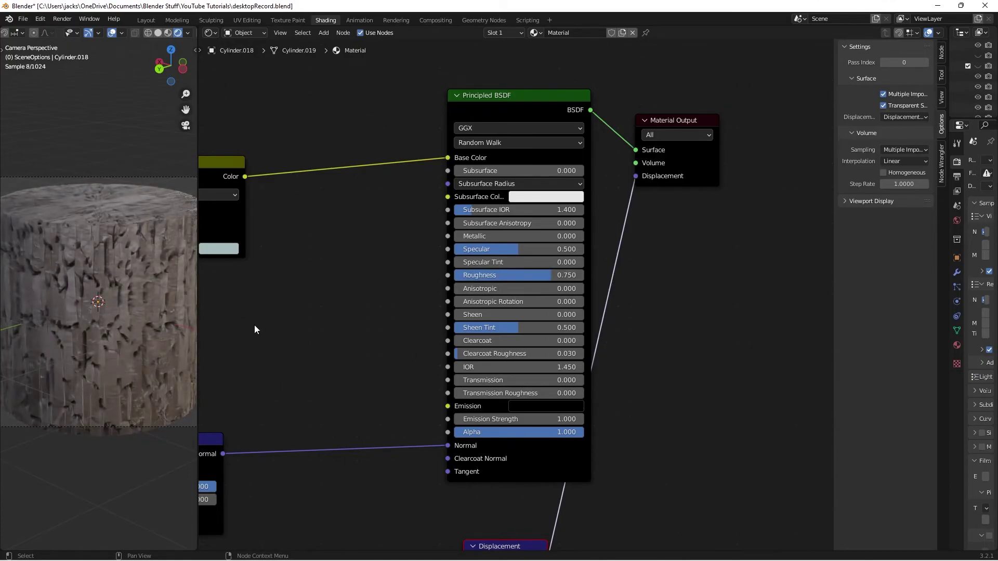
# Try a Scale of 0.2 on the Displacement node and return it to 0.1
pyautogui.scroll(-5, 239, 365)
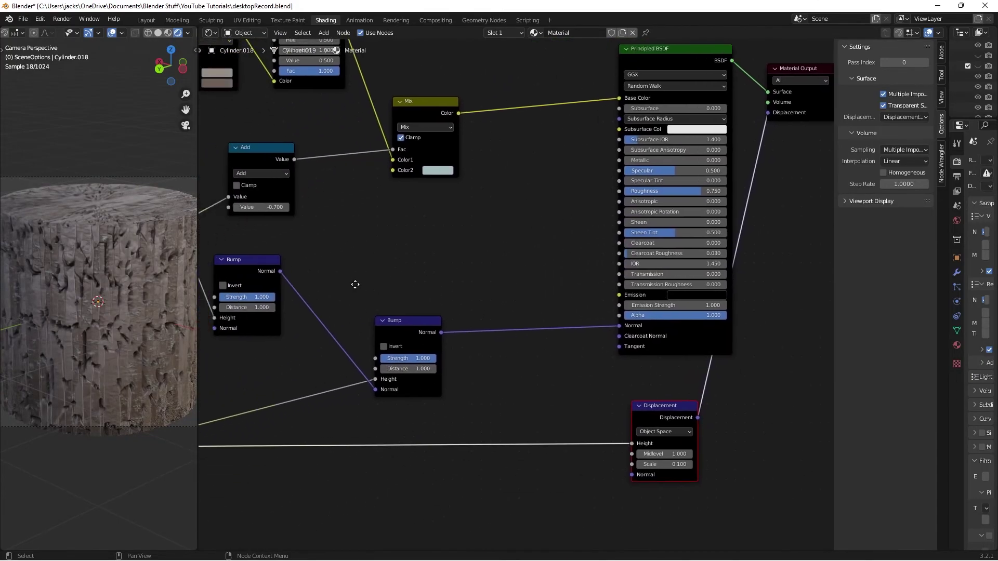
pyautogui.moveTo(422, 271); pyautogui.dragTo(510, 262, button='middle')
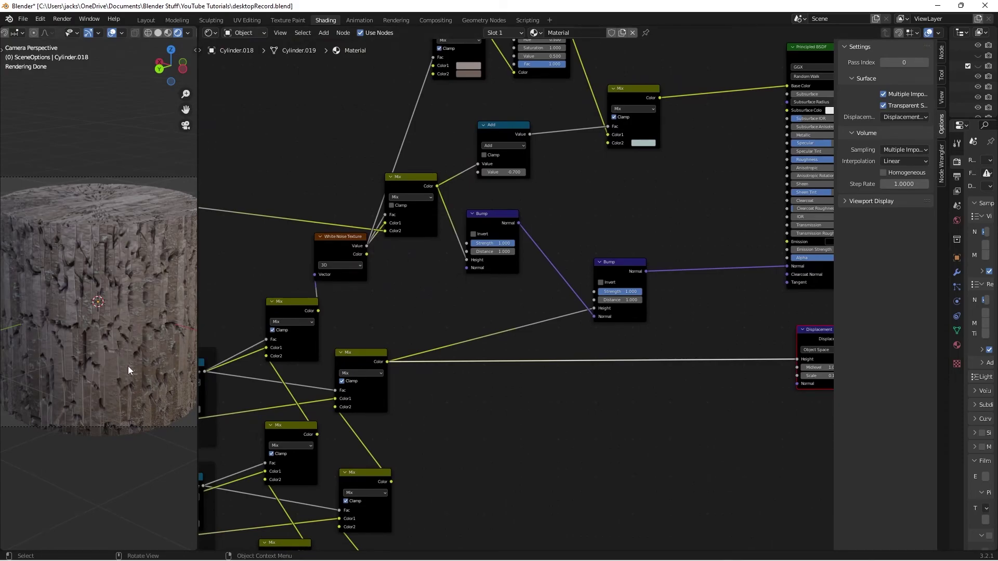
pyautogui.moveTo(619, 345); pyautogui.dragTo(293, 329, button='middle')
pyautogui.doubleClick(486, 360)
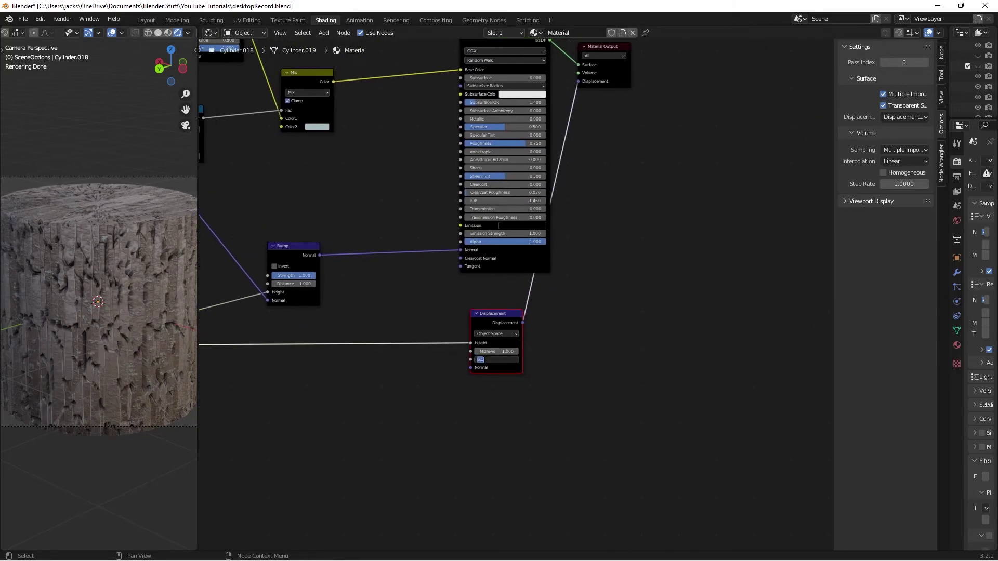
pyautogui.write('0.2')
pyautogui.press('Return')
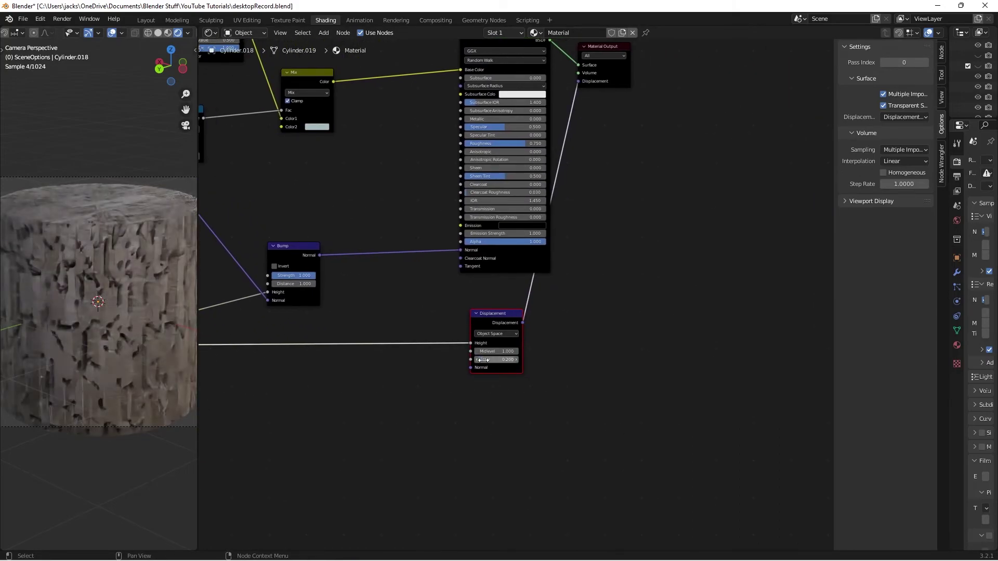
pyautogui.doubleClick(483, 360)
pyautogui.write('0.1')
pyautogui.press('Return')
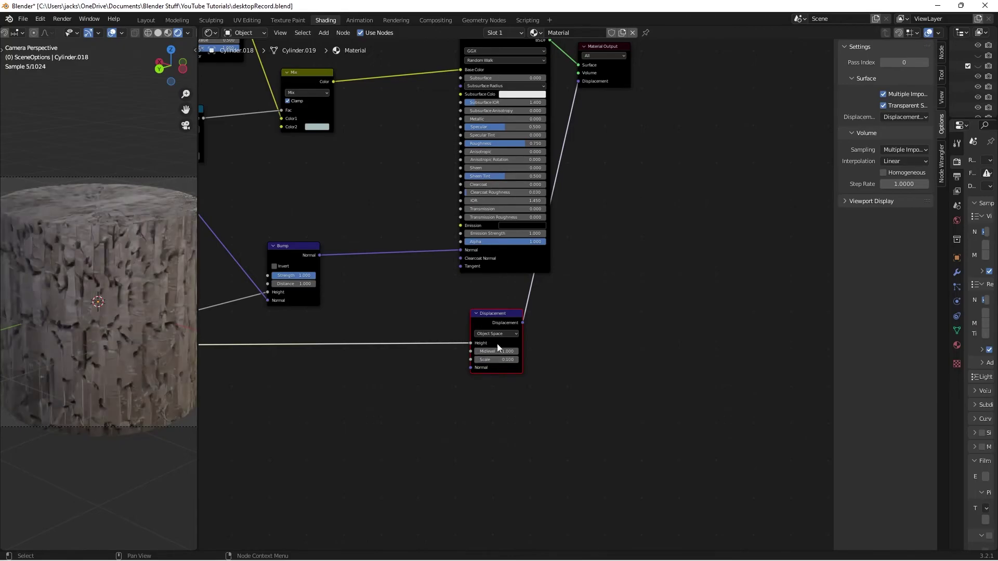
# Try a Midlevel of 0 on the Displacement node and restore it to 1
pyautogui.doubleClick(499, 352)
pyautogui.write('0')
pyautogui.press('Return')
pyautogui.doubleClick(499, 352)
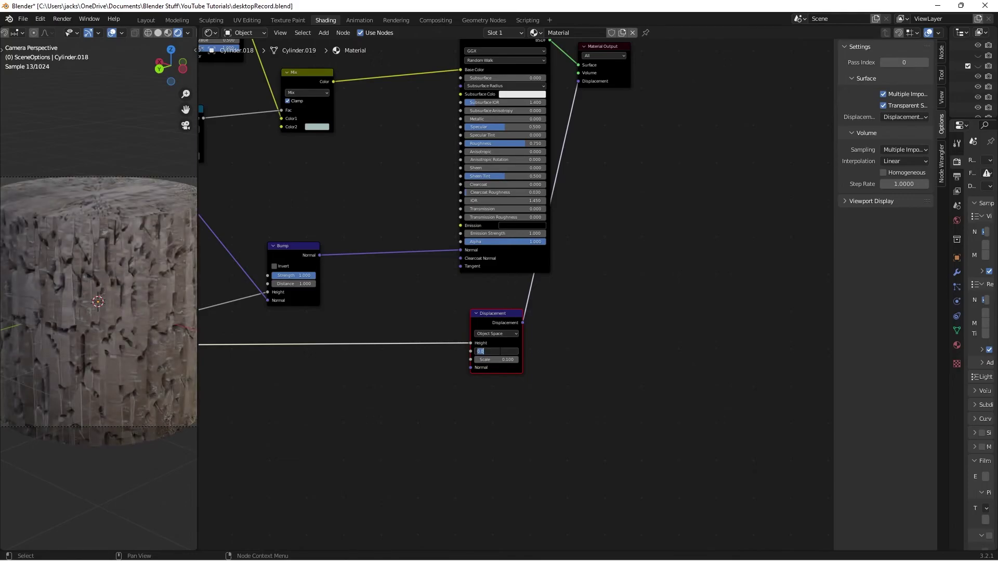
pyautogui.write('1')
pyautogui.press('Return')
# Shift the Displacement node slightly to the right beneath the Principled BSDF and save the desktopRecord.blend file
pyautogui.scroll(-2, 336, 361)
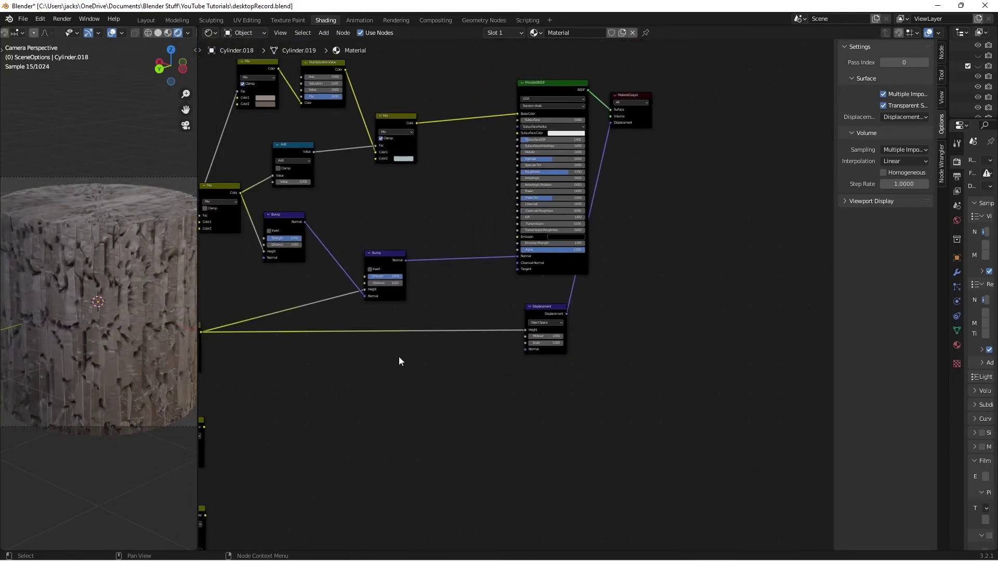
pyautogui.moveTo(553, 312); pyautogui.dragTo(589, 322)
pyautogui.click(443, 307)
pyautogui.scroll(-4, 443, 307)
pyautogui.moveTo(384, 212); pyautogui.dragTo(501, 255, button='middle')
pyautogui.moveTo(441, 319); pyautogui.dragTo(546, 253, button='middle')
pyautogui.moveTo(363, 273); pyautogui.dragTo(412, 270, button='middle')
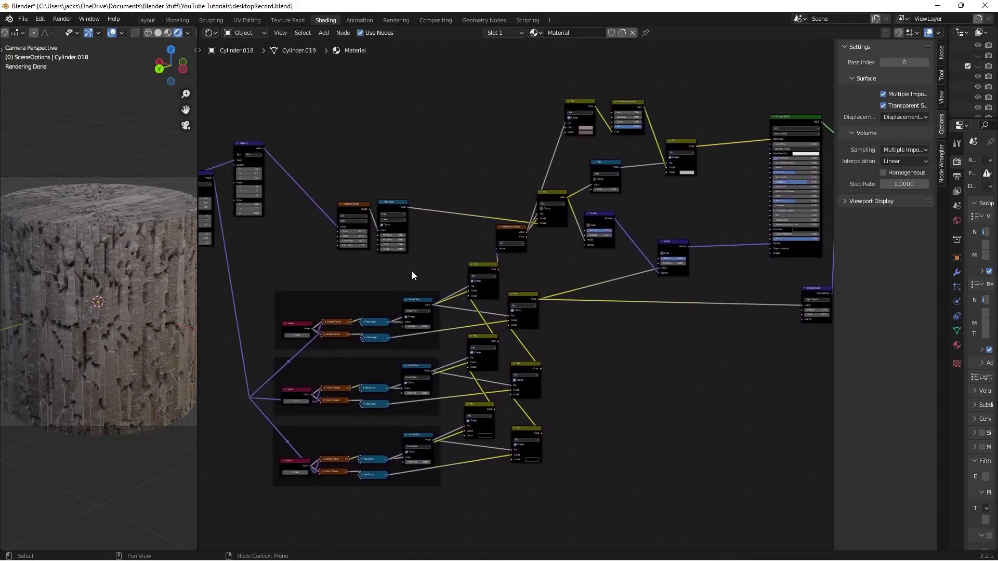
pyautogui.scroll(3, 412, 271)
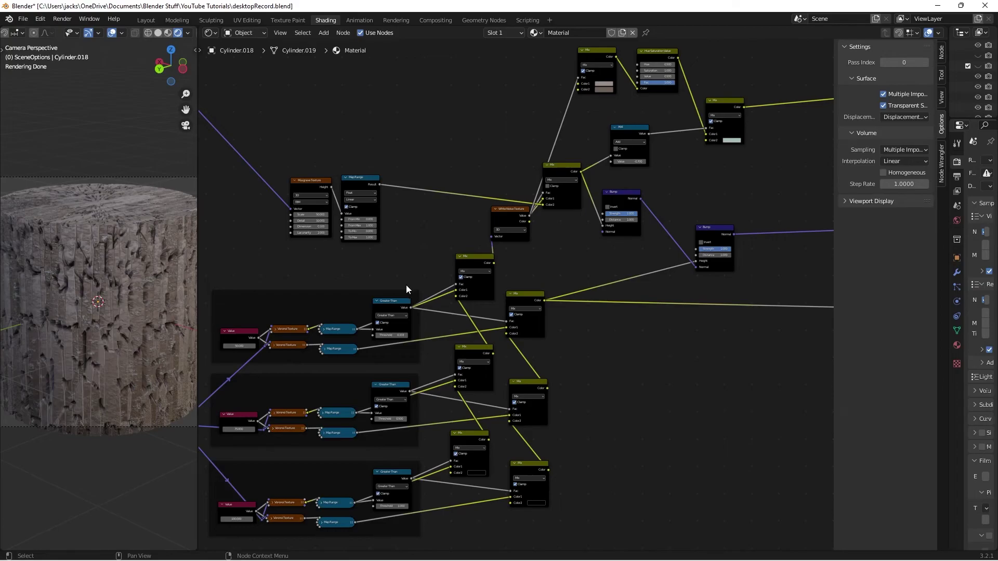
pyautogui.hotkey('ctrl', 's')
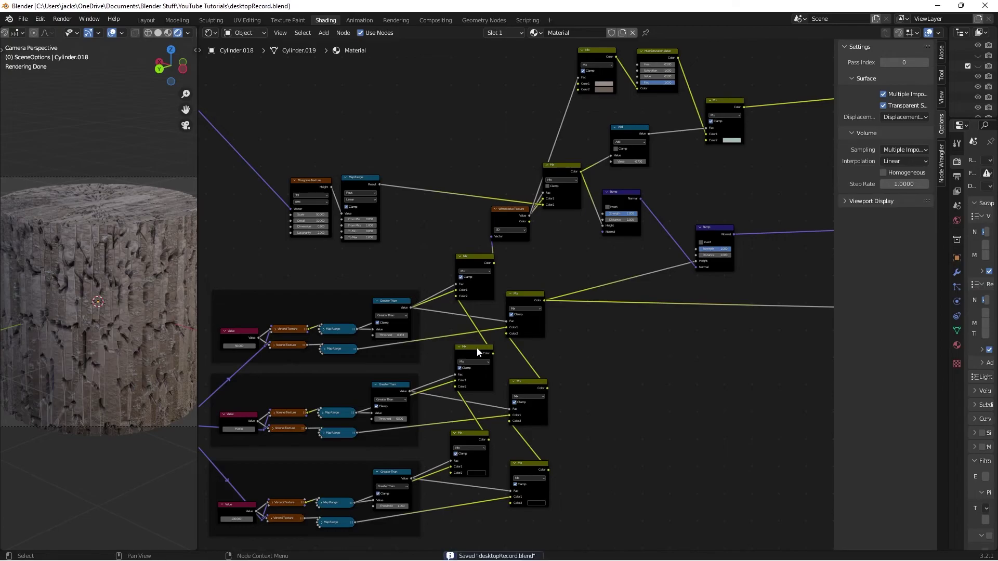
# Set the Value nodes in the three Voronoi frames to 75, 100 and 125, from the top frame to the bottom one
pyautogui.moveTo(571, 338); pyautogui.dragTo(776, 235, button='middle')
pyautogui.scroll(5, 606, 316)
pyautogui.moveTo(374, 239); pyautogui.dragTo(426, 251, button='middle')
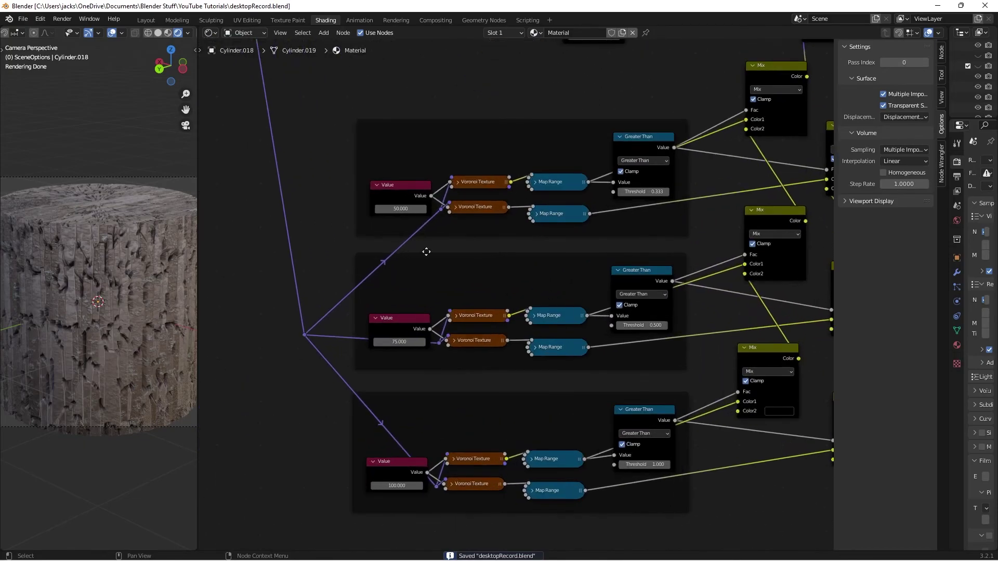
pyautogui.click(401, 208)
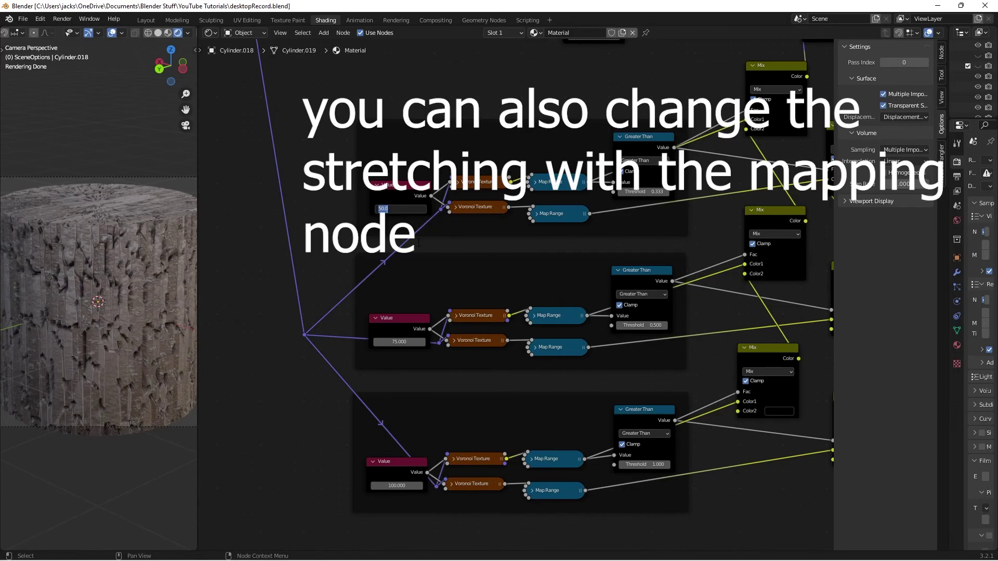
pyautogui.write('75')
pyautogui.press('Return')
pyautogui.click(397, 341)
pyautogui.write('100')
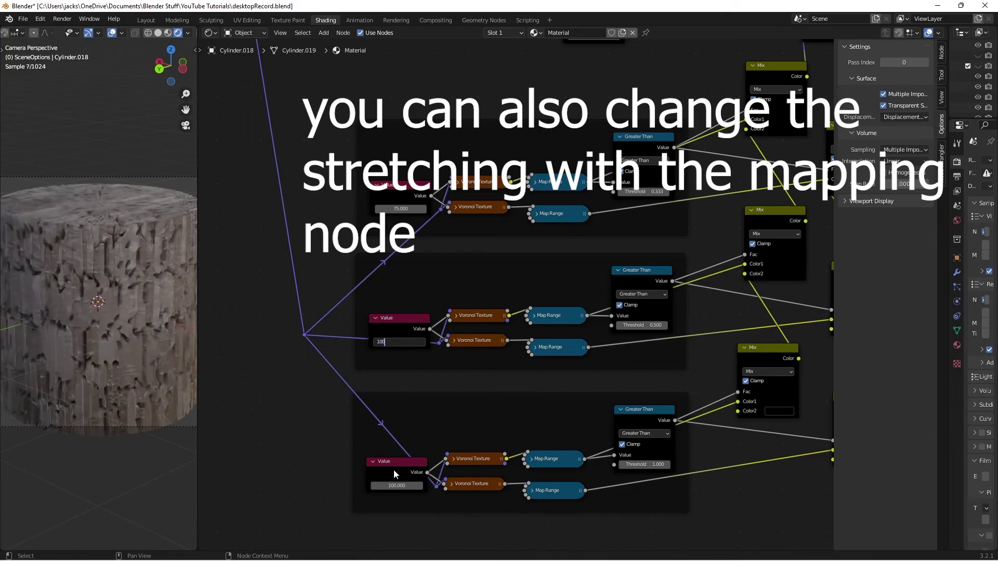
pyautogui.press('Return')
pyautogui.click(398, 486)
pyautogui.write('125')
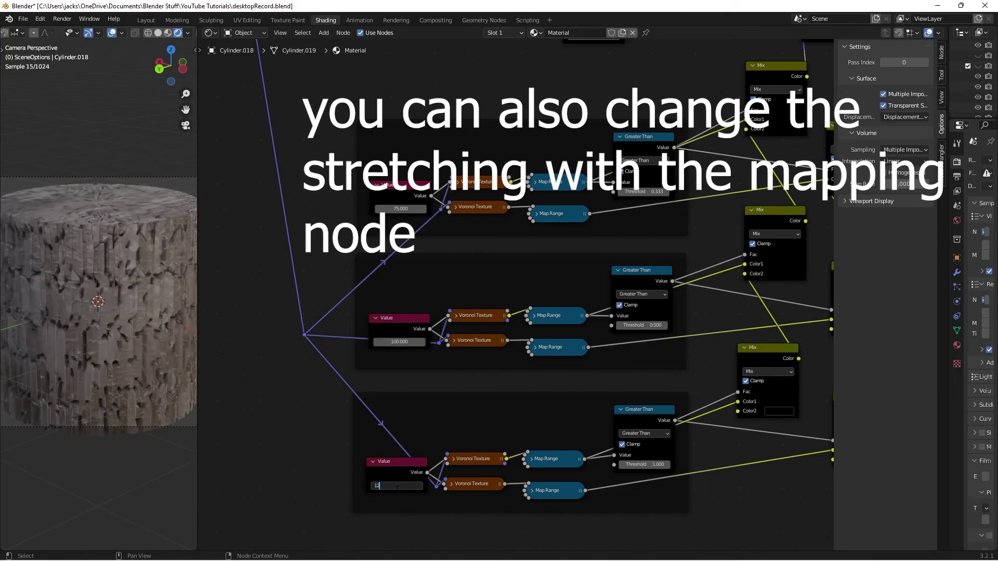
pyautogui.press('Return')
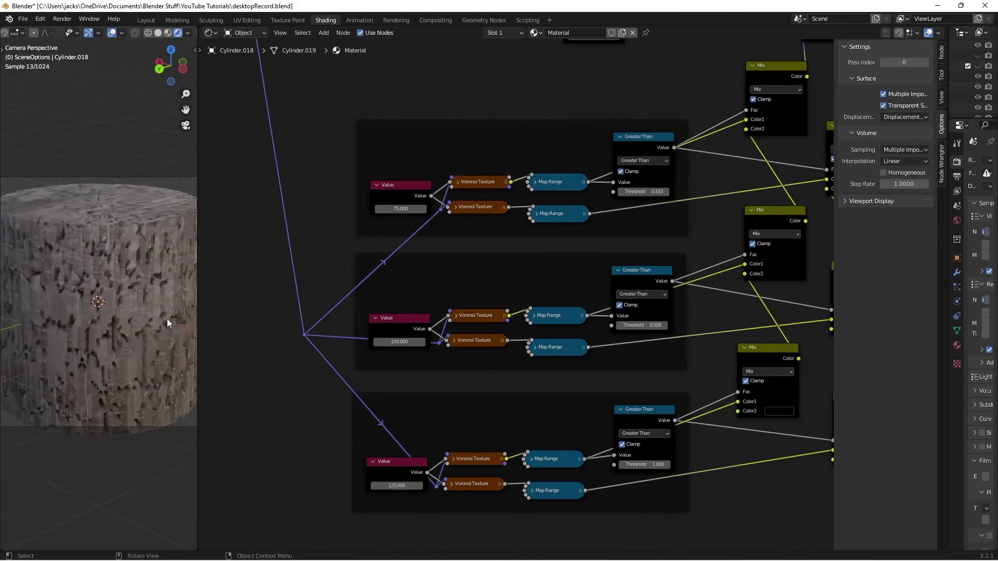
# Set the Hue Saturation Value node to Hue 0.45, Saturation 2 and Value 0.25
pyautogui.moveTo(523, 193); pyautogui.dragTo(414, 255, button='middle')
pyautogui.scroll(-3, 415, 255)
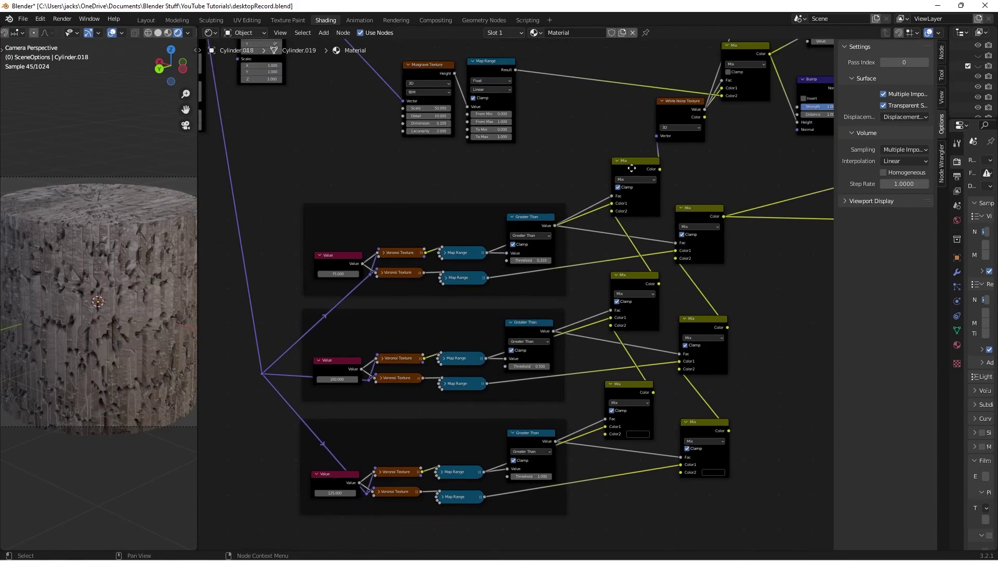
pyautogui.moveTo(671, 120); pyautogui.dragTo(488, 229, button='middle')
pyautogui.moveTo(590, 133); pyautogui.dragTo(365, 381, button='middle')
pyautogui.scroll(7, 365, 382)
pyautogui.moveTo(467, 307); pyautogui.dragTo(426, 369, button='middle')
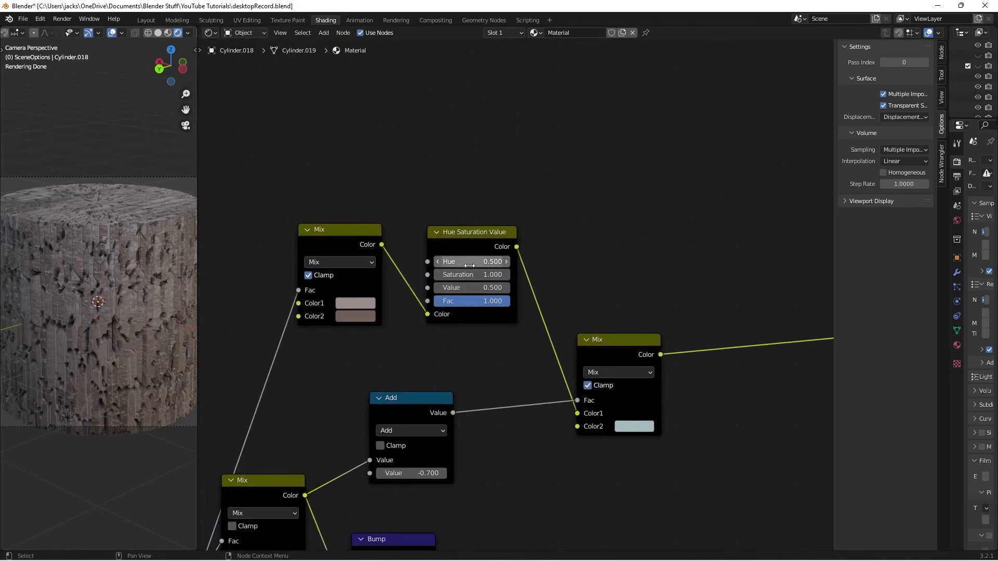
pyautogui.moveTo(467, 263); pyautogui.dragTo(457, 261)
pyautogui.click(490, 274)
pyautogui.write('2')
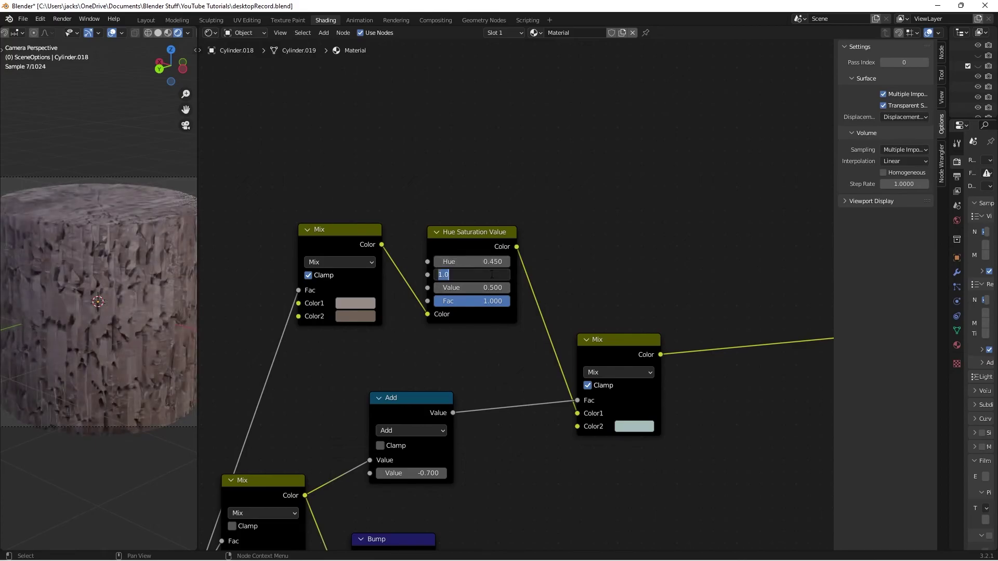
pyautogui.press('Tab')
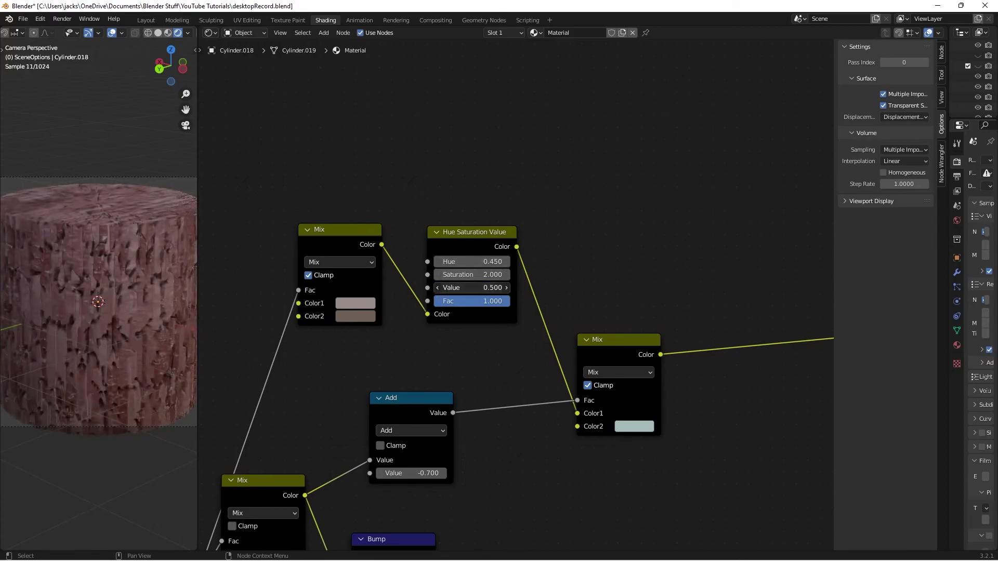
pyautogui.write('0.25')
pyautogui.press('Return')
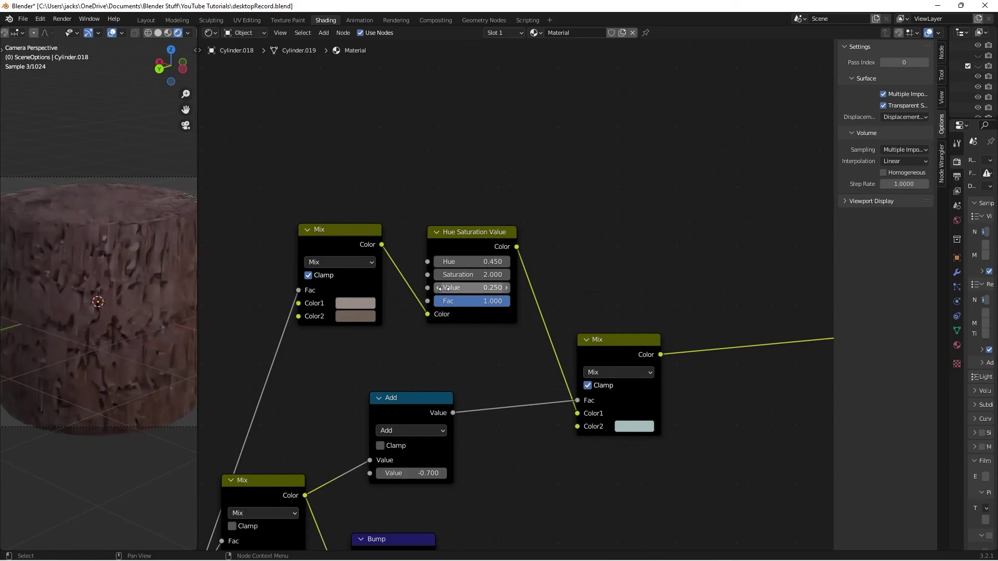
# Raise the Hue Saturation Value node's Saturation to 3
pyautogui.click(475, 275)
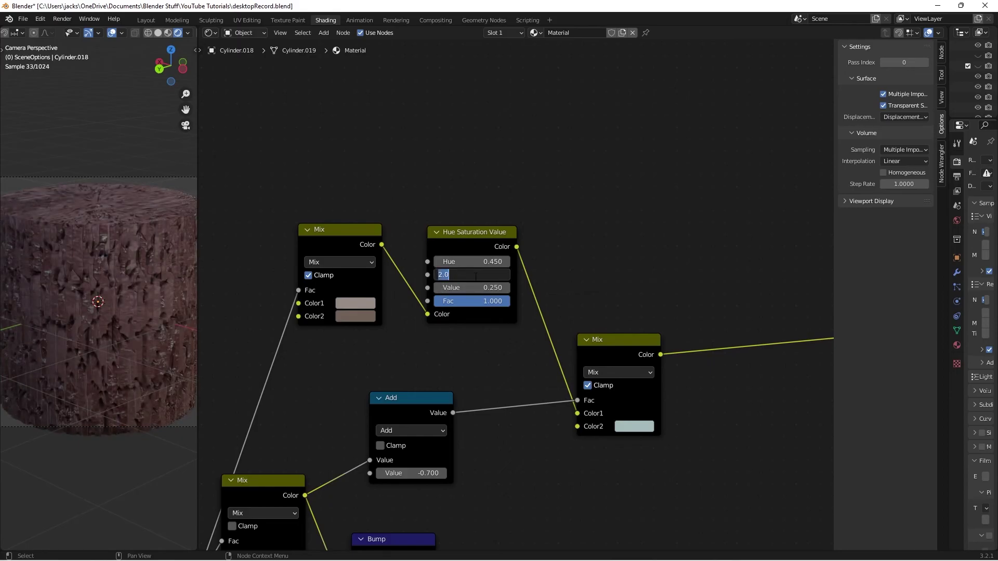
pyautogui.write('3')
pyautogui.press('Return')
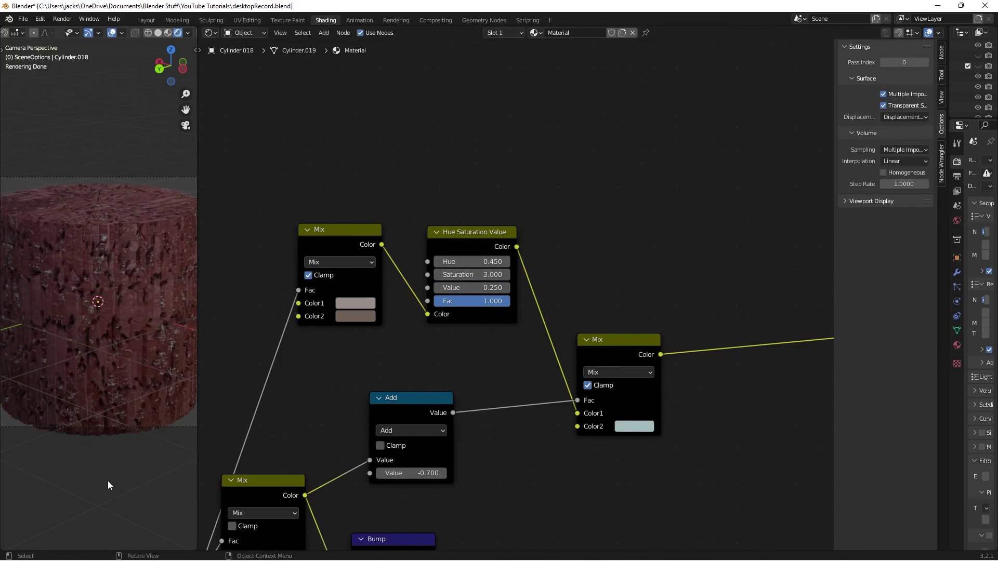
# Try -0.8 as the Add node's value for the pale blue mix, and settle on -0.5
pyautogui.scroll(-1, 337, 447)
pyautogui.moveTo(535, 451); pyautogui.dragTo(516, 423, button='middle')
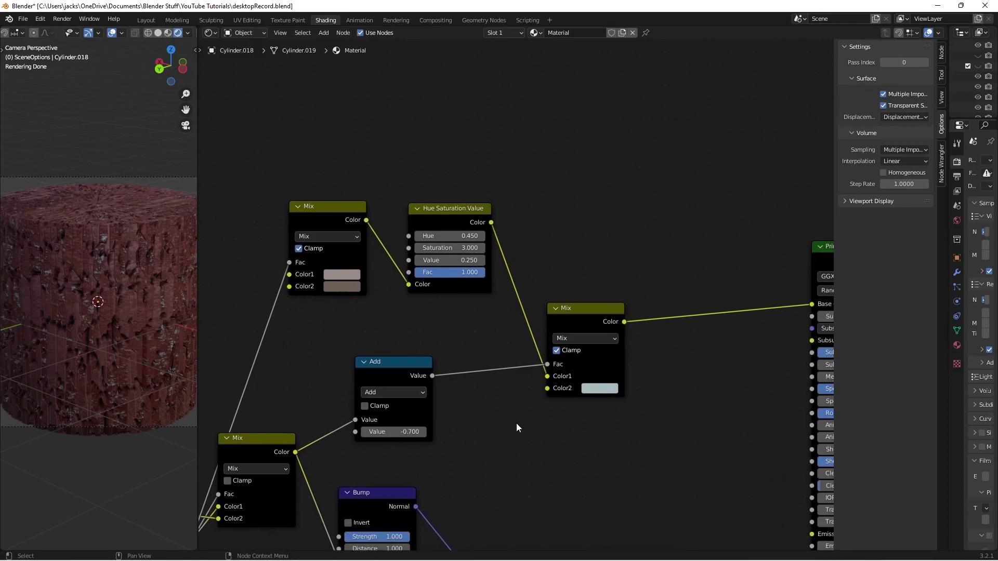
pyautogui.click(366, 436)
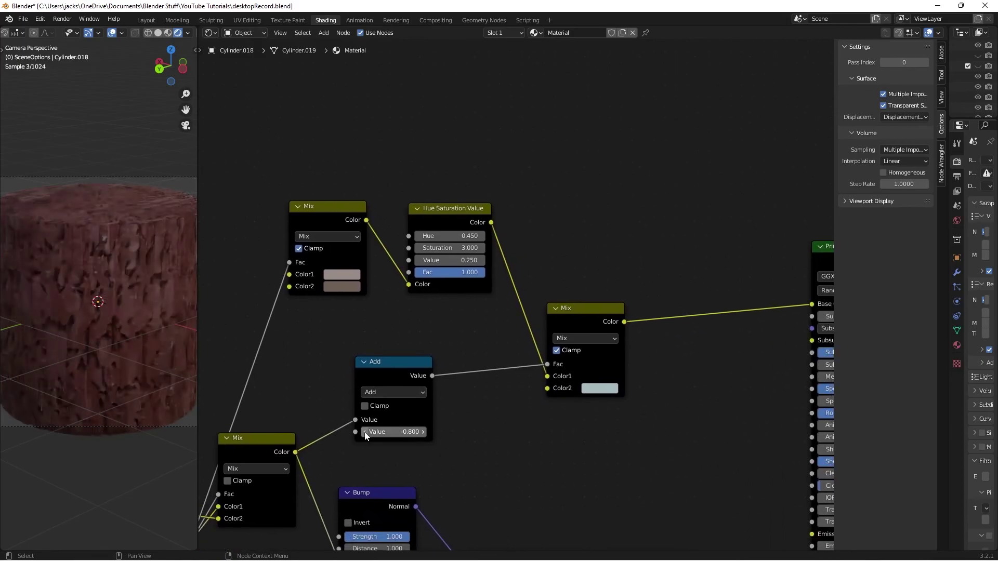
pyautogui.click(422, 435)
pyautogui.click(422, 434)
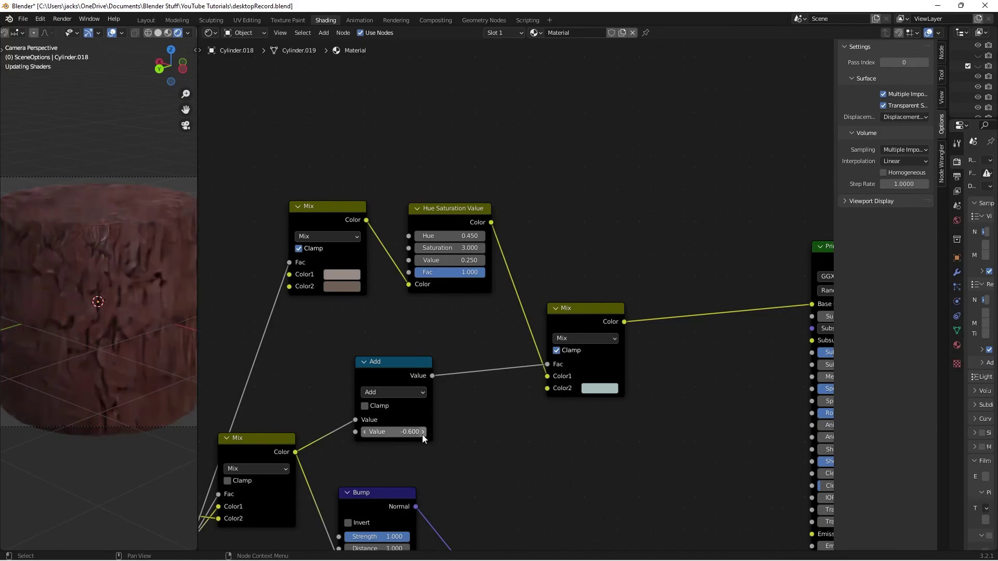
pyautogui.click(422, 435)
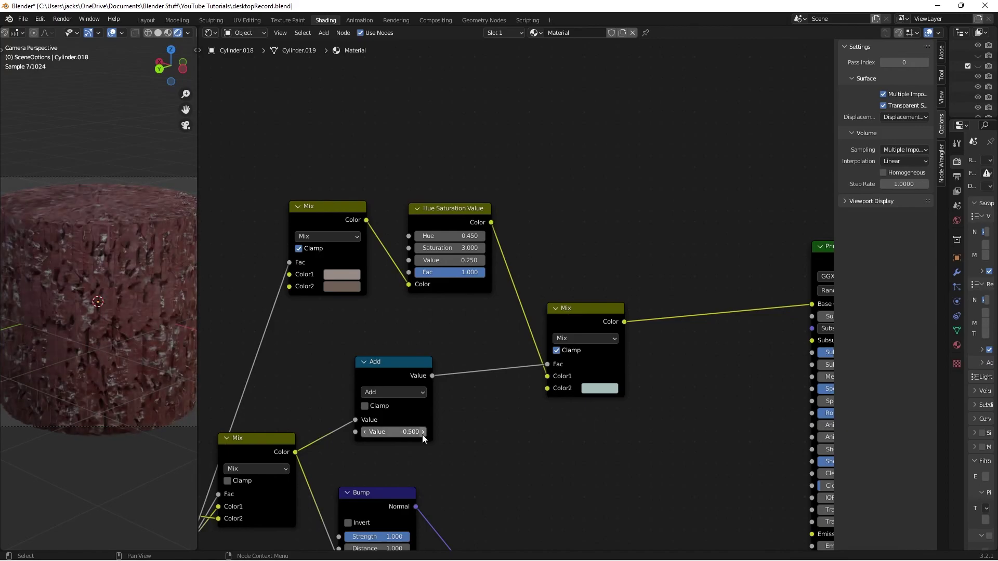
# Set the Hue Saturation Value node to Hue 0.5, Saturation 1 and Value 0.1
pyautogui.scroll(-3, 541, 329)
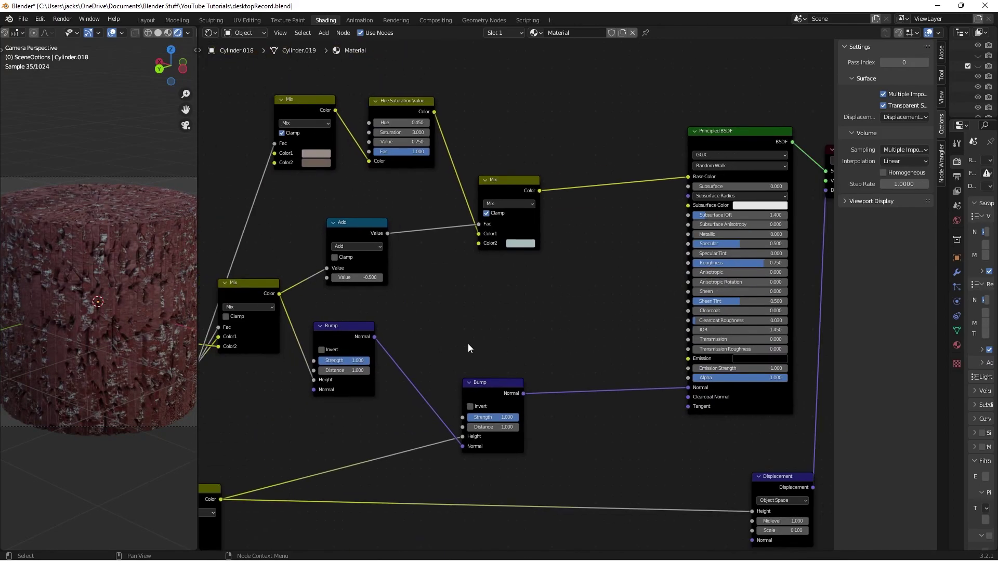
pyautogui.moveTo(468, 345); pyautogui.dragTo(436, 295, button='middle')
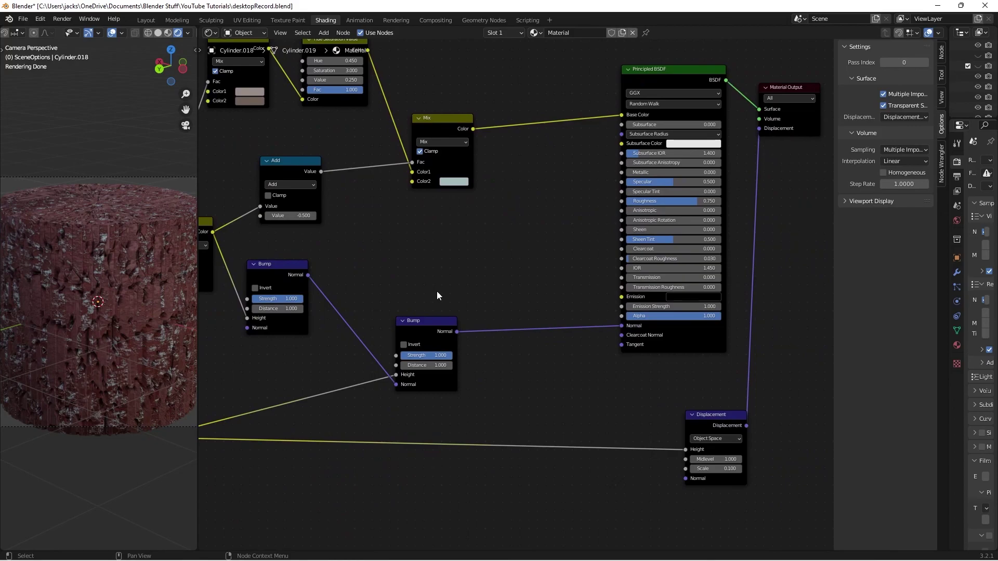
pyautogui.scroll(2, 438, 294)
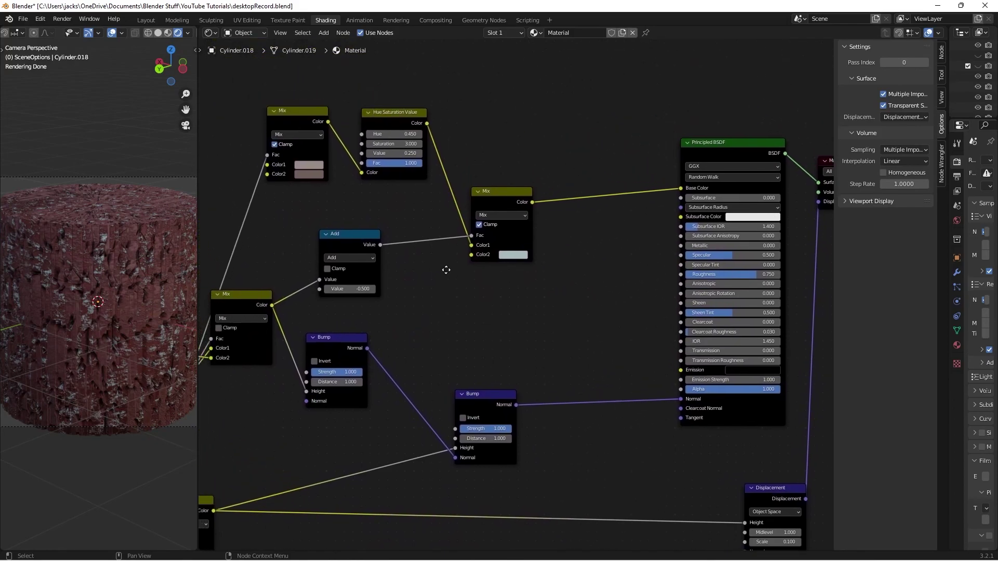
pyautogui.moveTo(322, 170); pyautogui.dragTo(362, 219, button='middle')
pyautogui.click(420, 175)
pyautogui.write('0.')
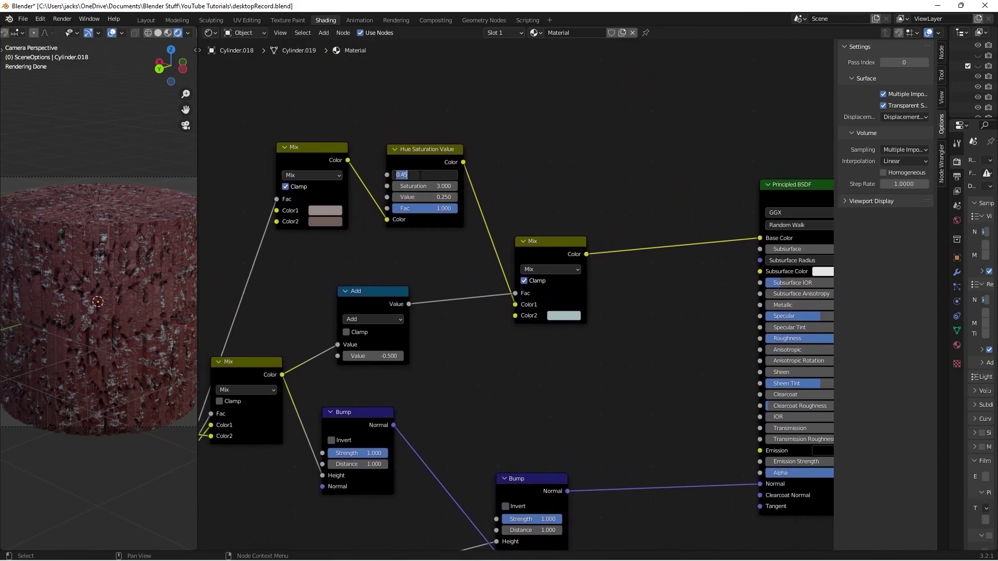
pyautogui.write('5')
pyautogui.press('Return')
pyautogui.click(421, 186)
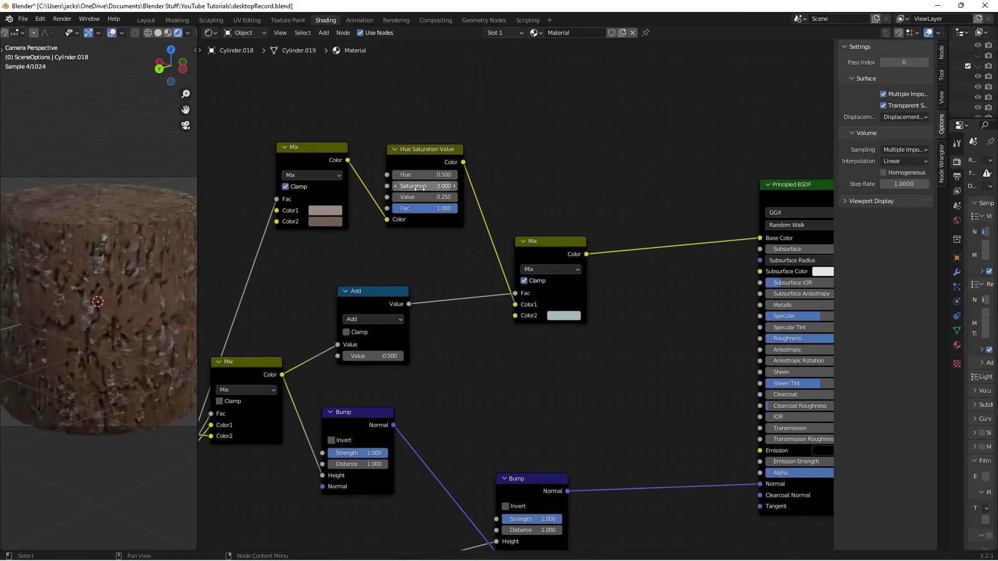
pyautogui.write('1')
pyautogui.press('Return')
pyautogui.click(421, 197)
pyautogui.write('0.1')
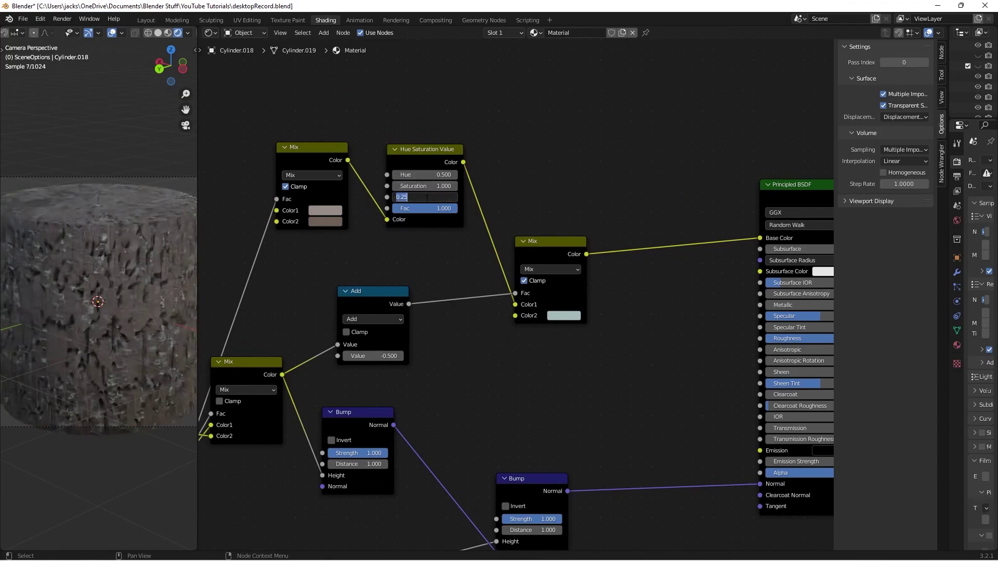